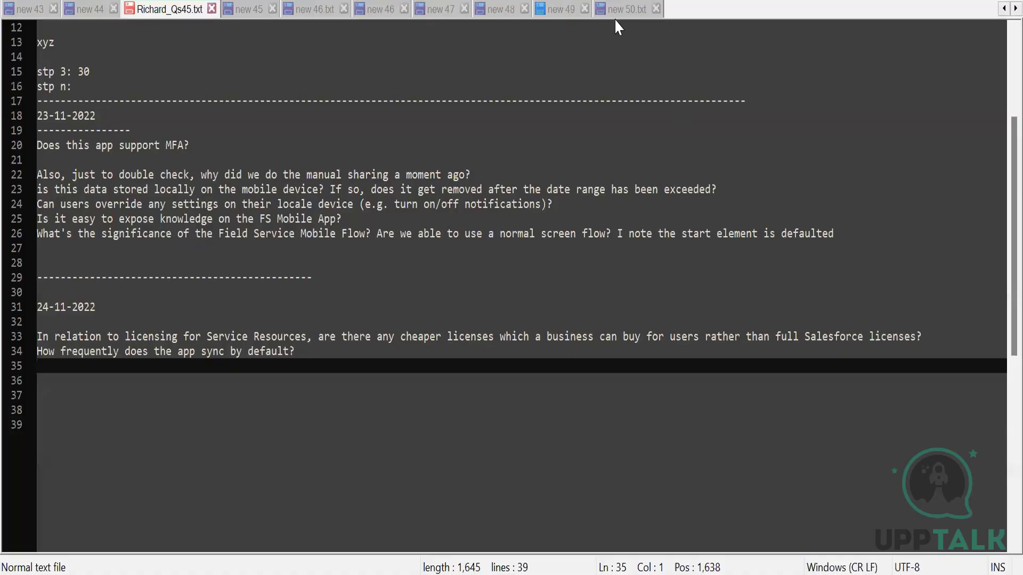
Start a new text note with the heading "Maintenance Plans in FSL:" followed by a blank line.
left_click(634, 8)
double_click(693, 9)
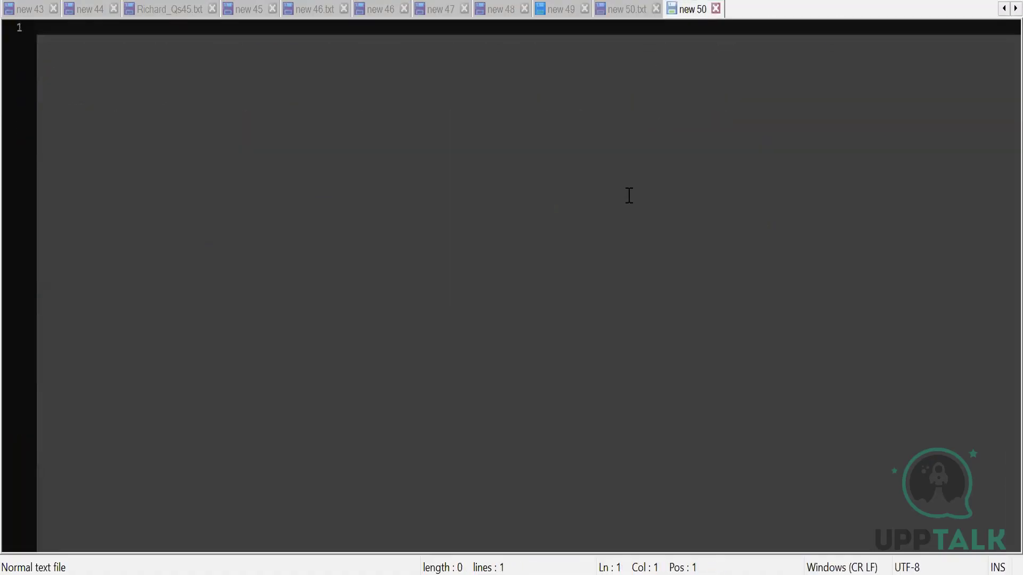
type("Maintenance P")
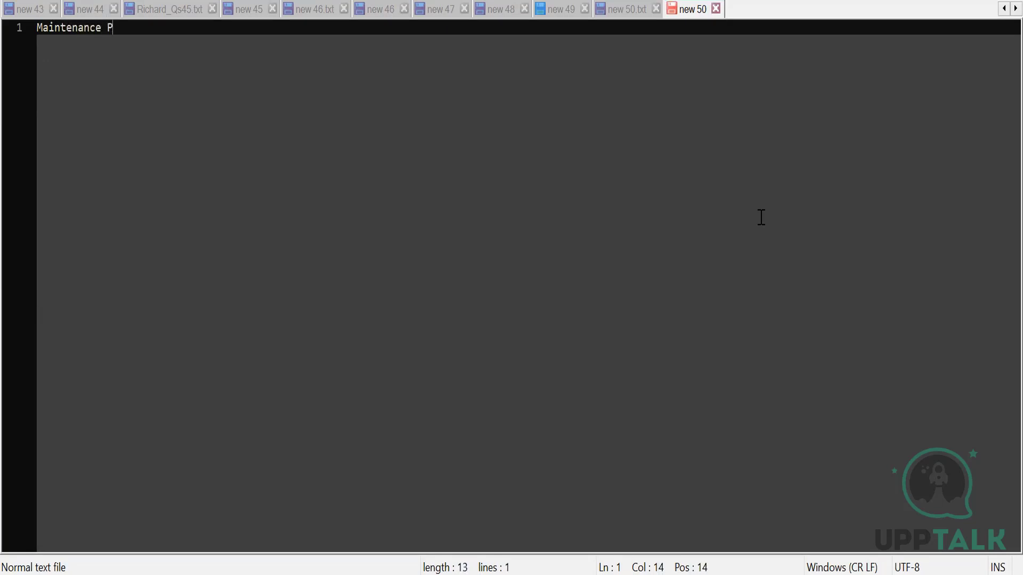
type("lans in FSL:")
key("Return")
key("Return")
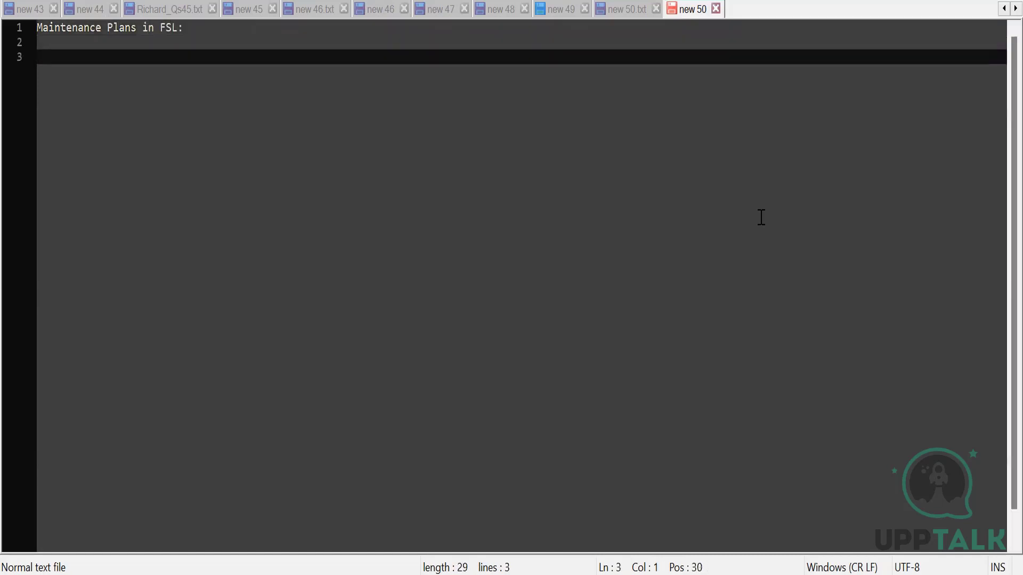
Add the list items "1. Create Assets" and "2. Create Maintenance Plans" below the heading.
type("1. Create Assets")
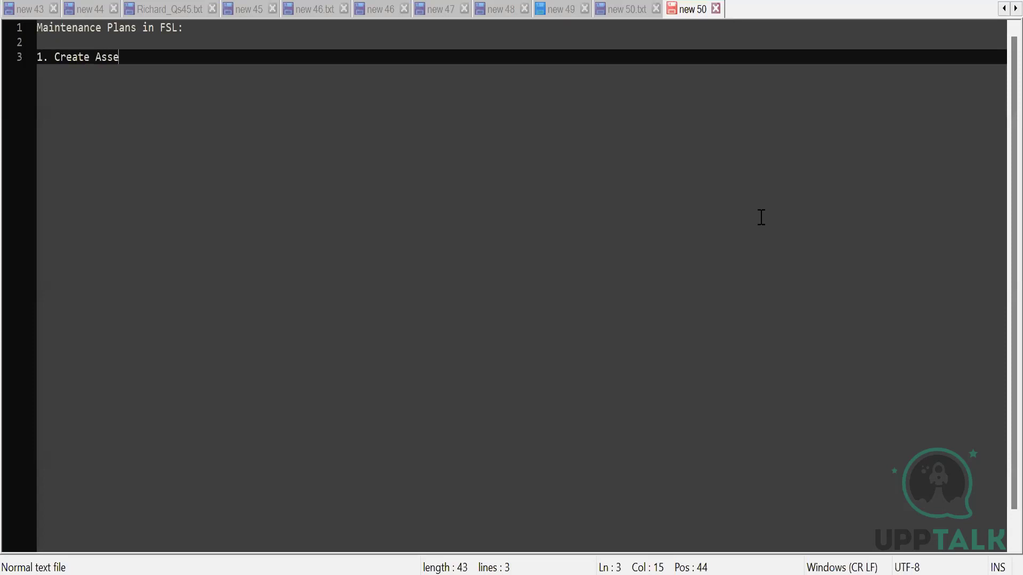
key("Return")
type("2/")
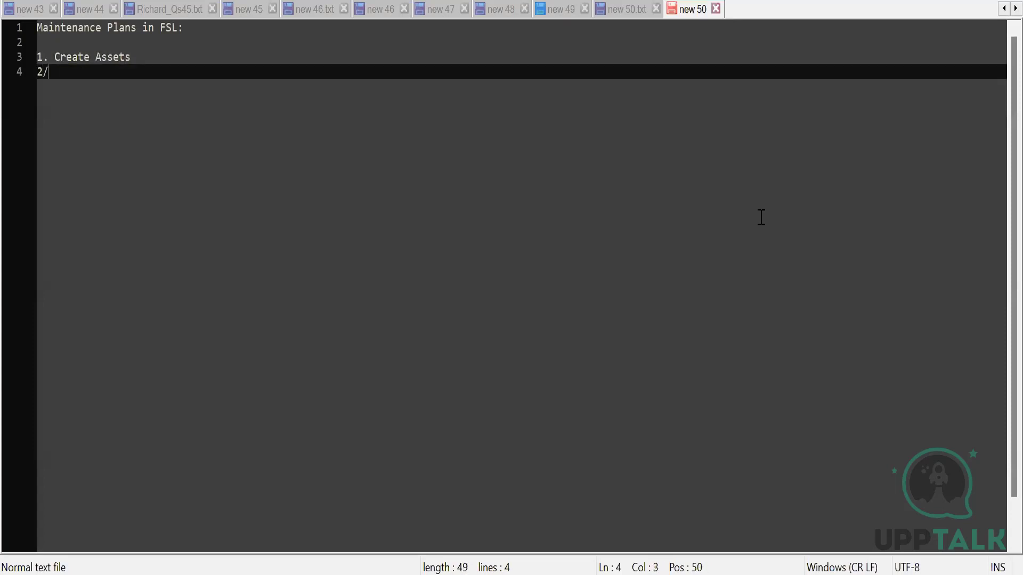
key("BackSpace")
type(". Creat")
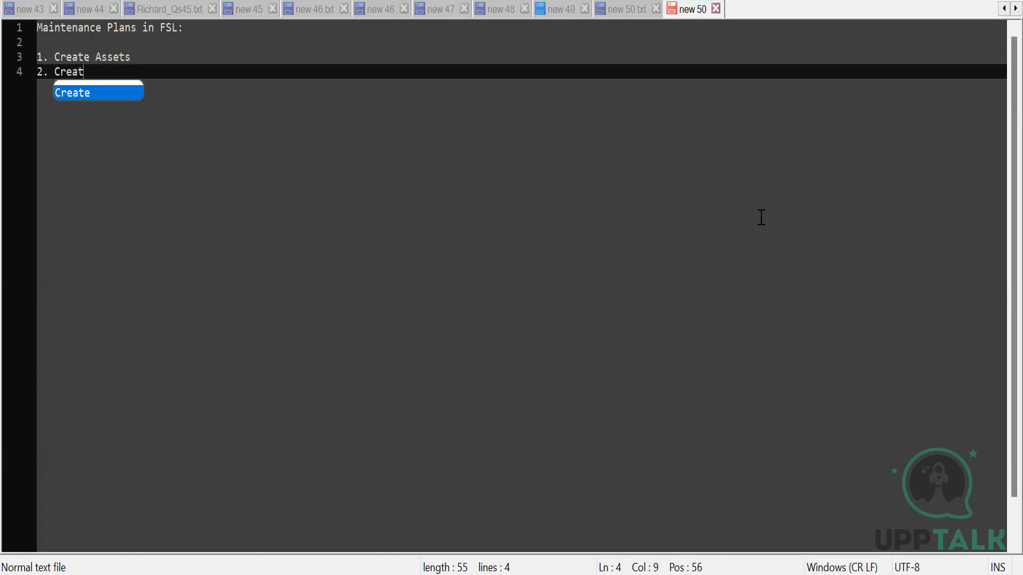
type("e Maint")
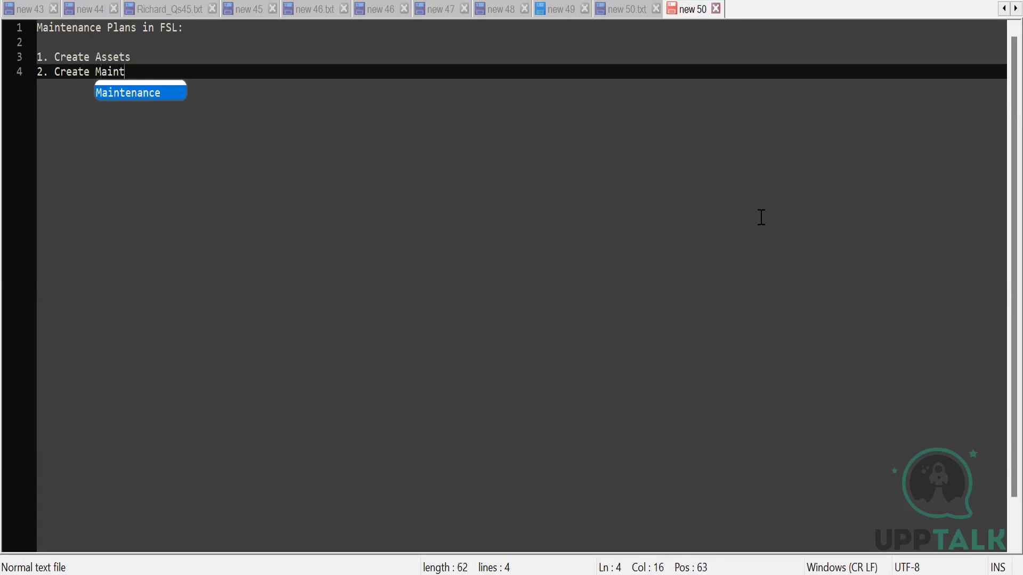
type("enance Plans")
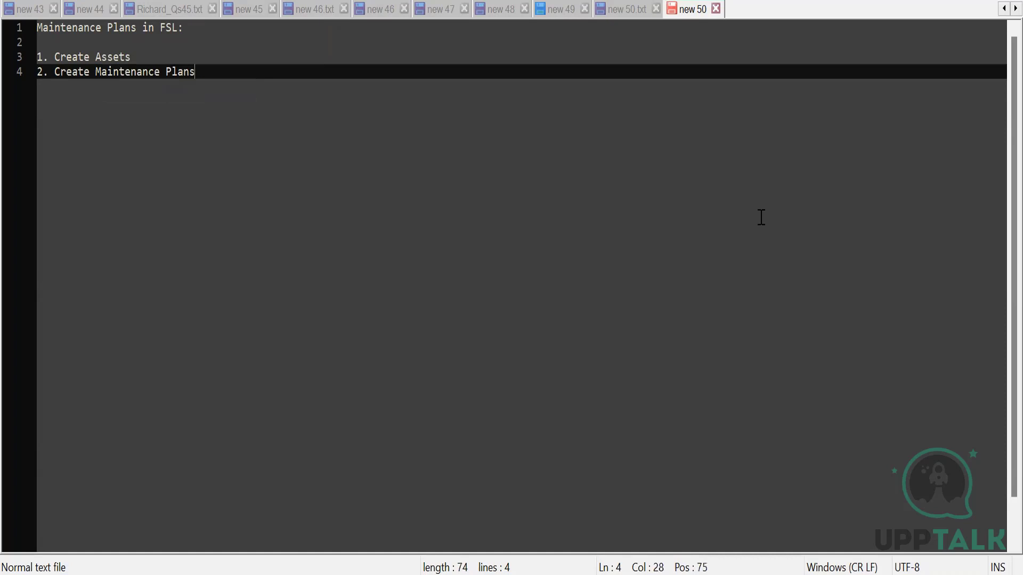
Add the third list item "3. Generate Work Orders" to the note.
key("Return")
type("3. ")
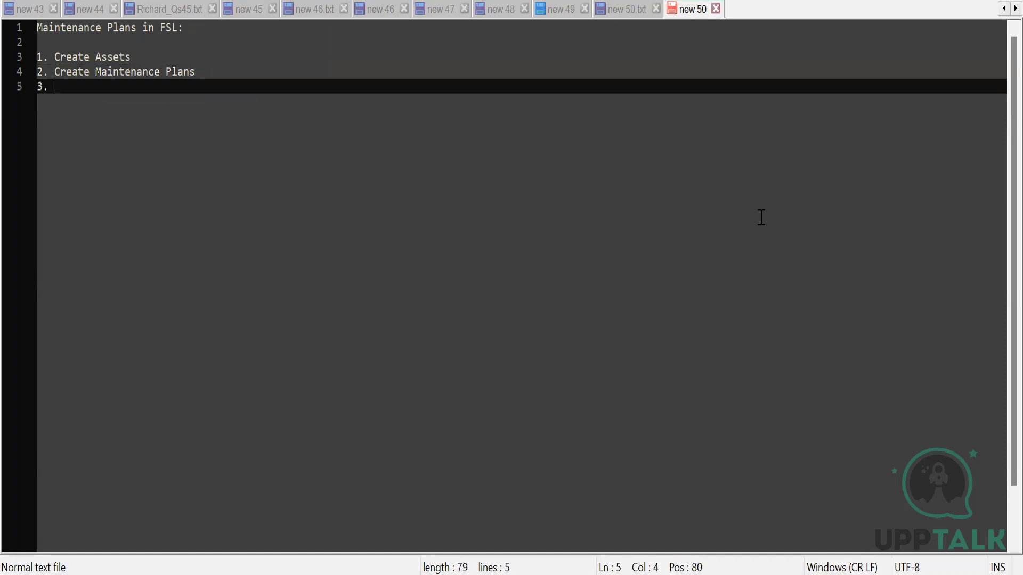
type("Genrate")
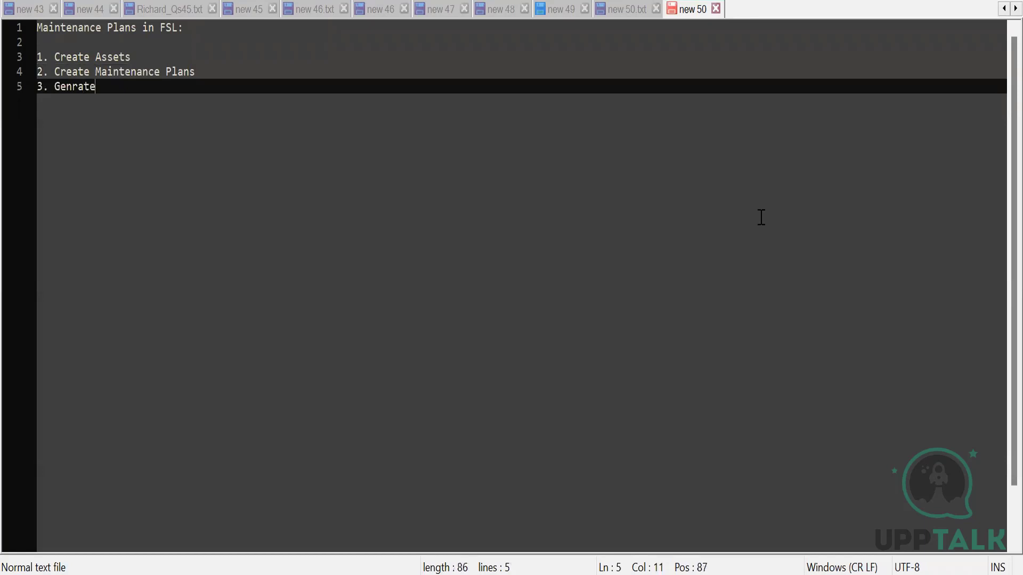
key("BackSpace")
key("BackSpace")
key("BackSpace")
key("BackSpace")
key("BackSpace")
type("nerate Work Or")
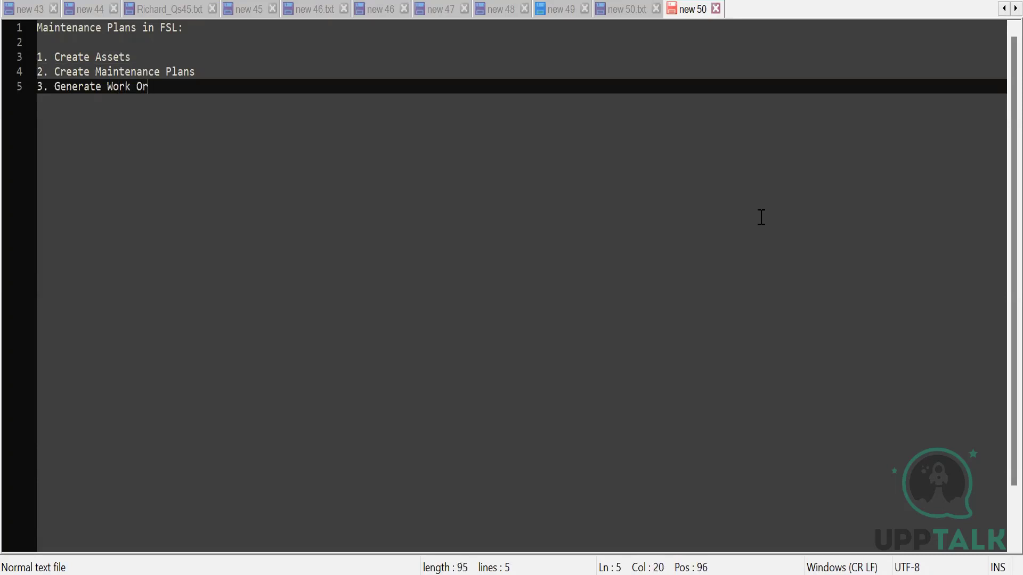
type("ders")
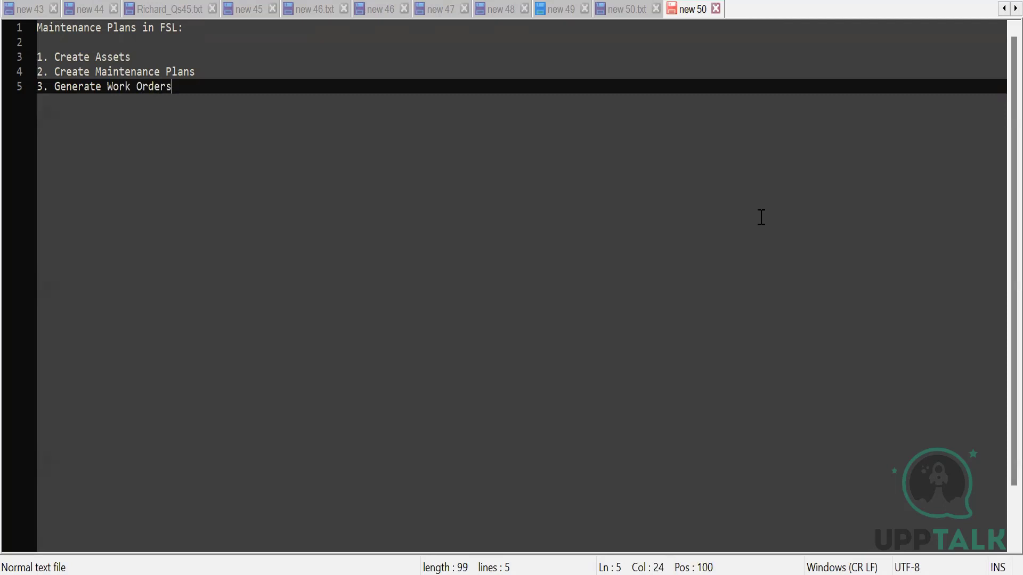
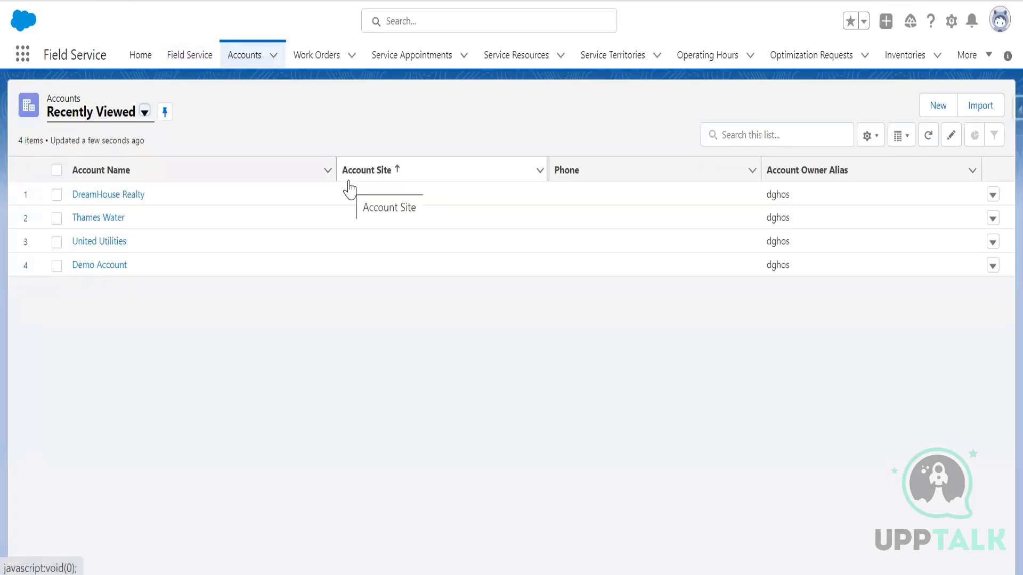
Check the Assets related list on the DreamHouse Realty account in Salesforce and return to the accounts list.
left_click(126, 196)
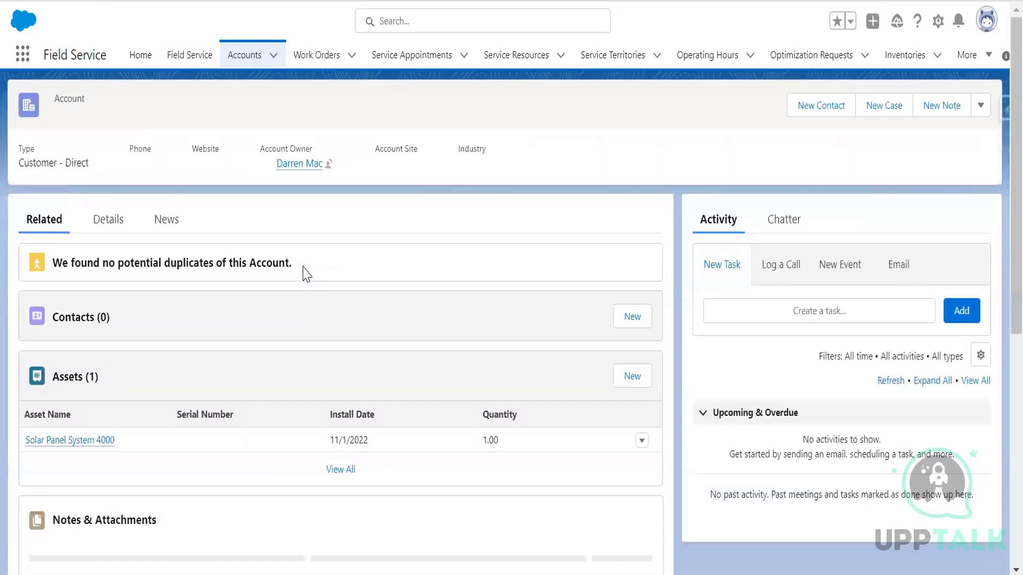
left_click(14, 2)
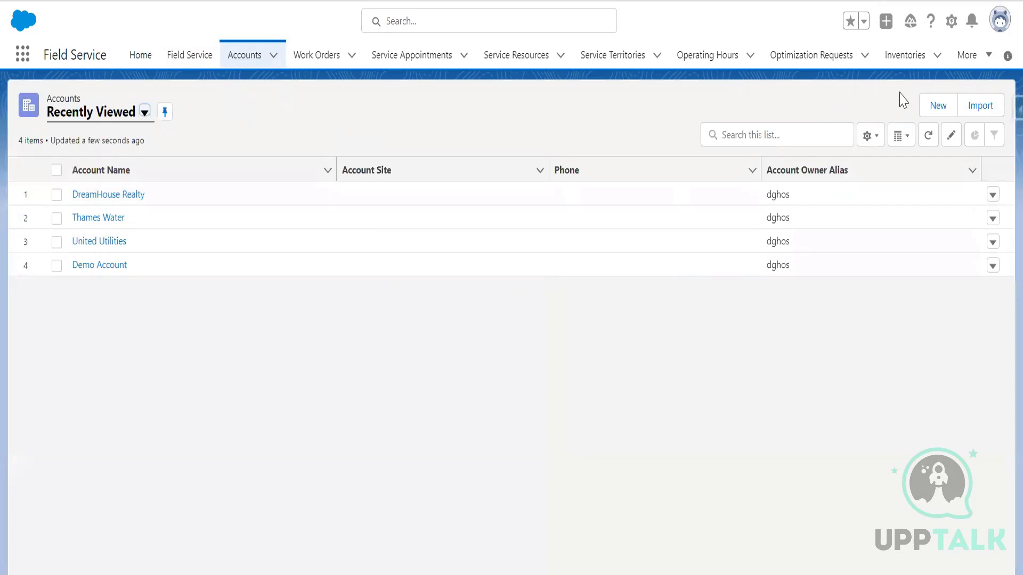
Open Salesforce Setup and find the Account object in Object Manager to view its details.
left_click(951, 21)
left_click(893, 73)
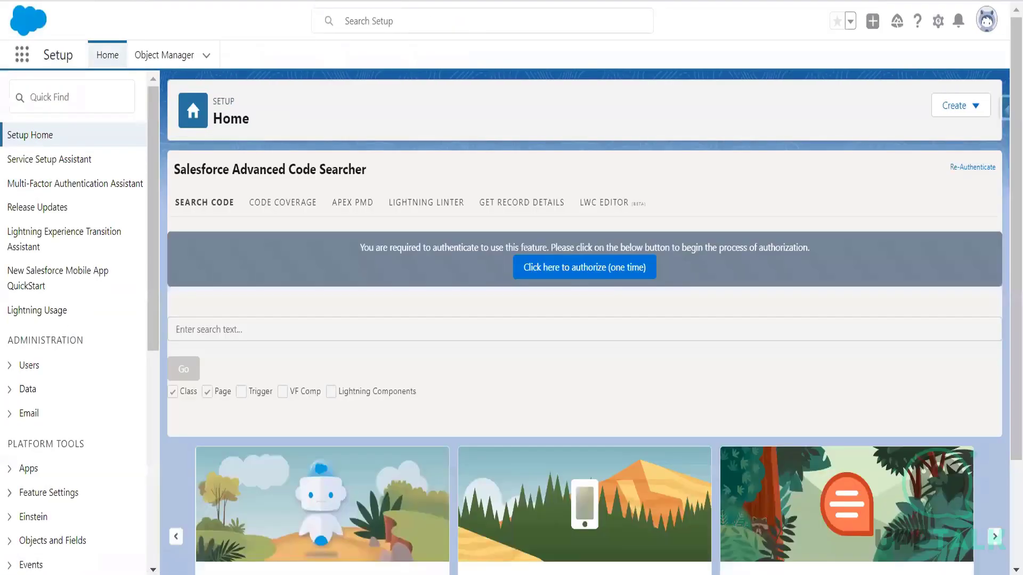
left_click(164, 55)
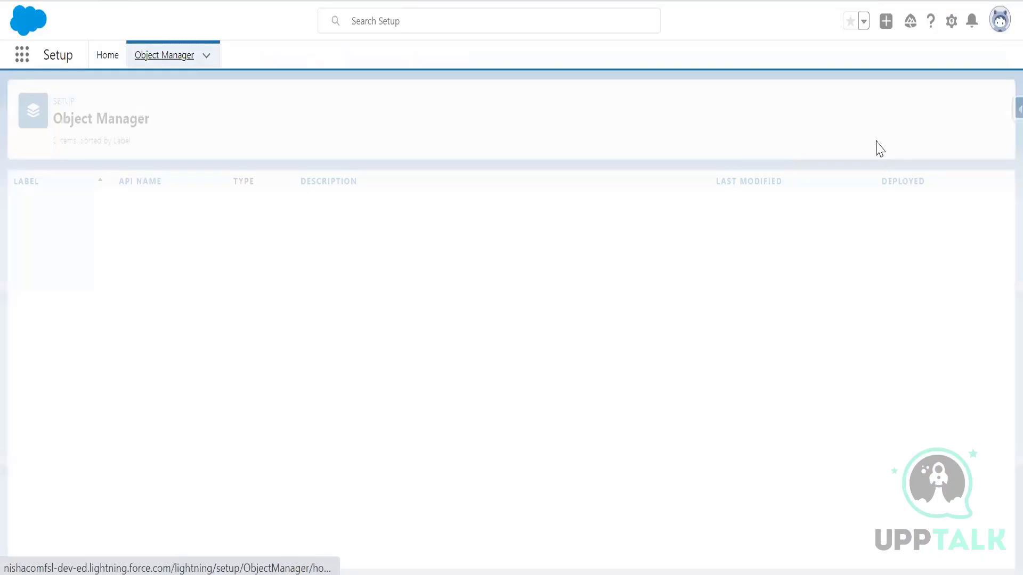
left_click(799, 113)
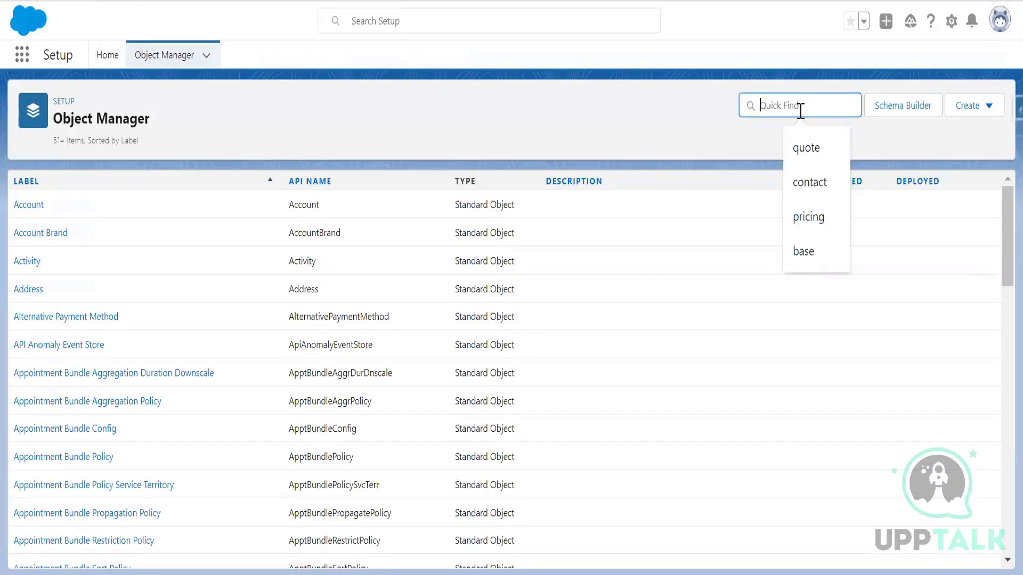
type("acc")
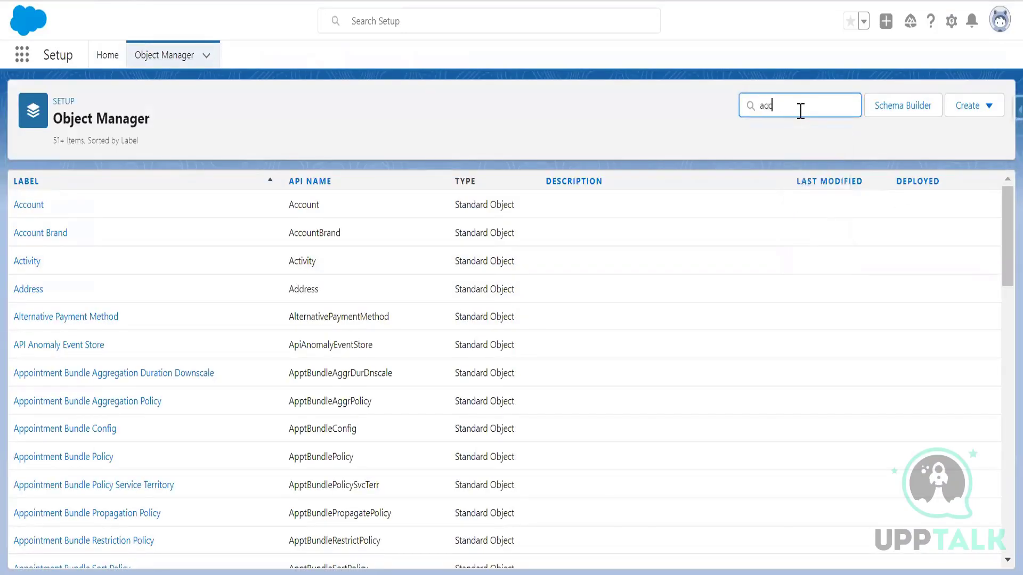
type("ount")
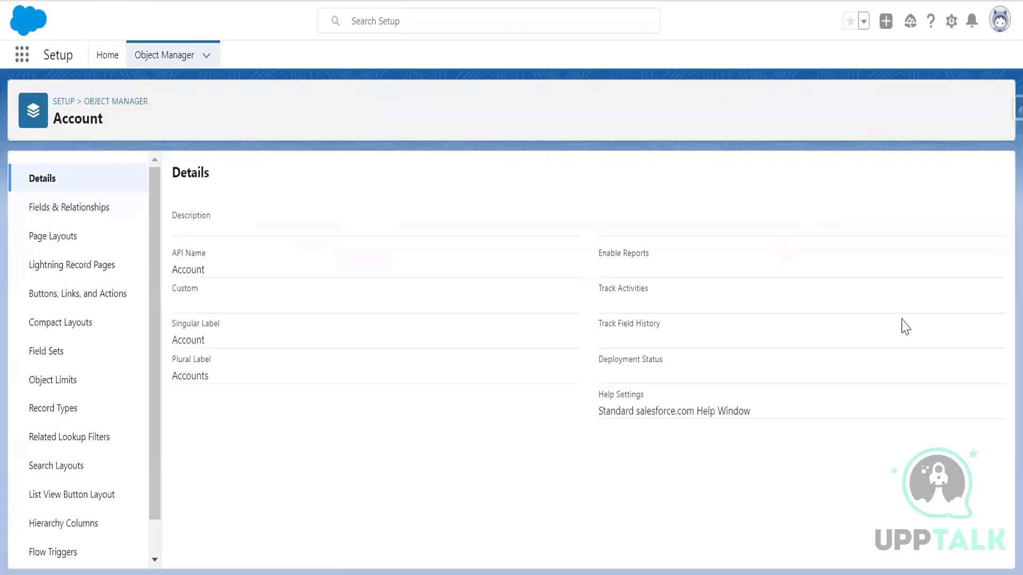
Examine the related lists on the Account object's page layout named Account Layout.
left_click(63, 238)
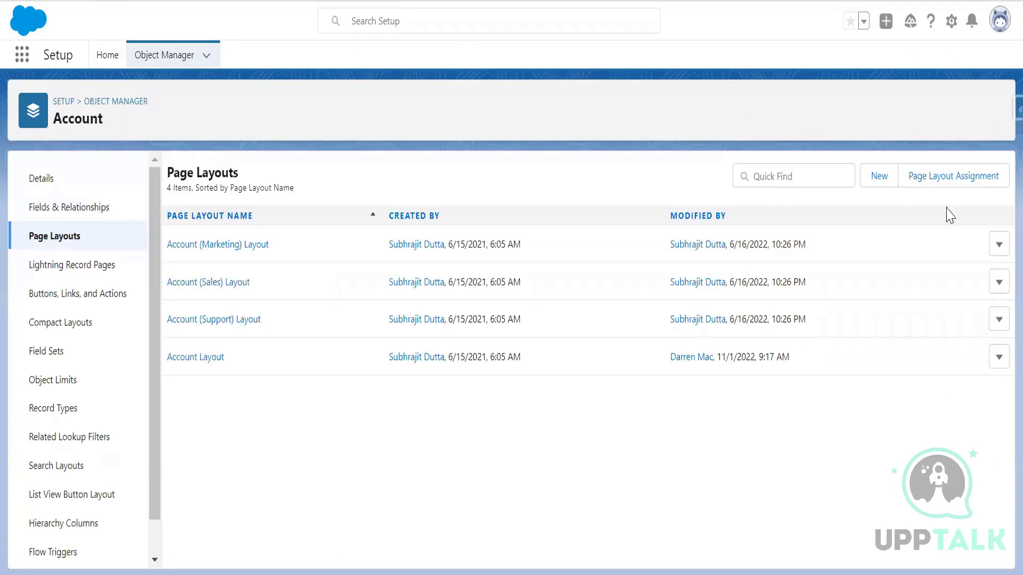
left_click(222, 358)
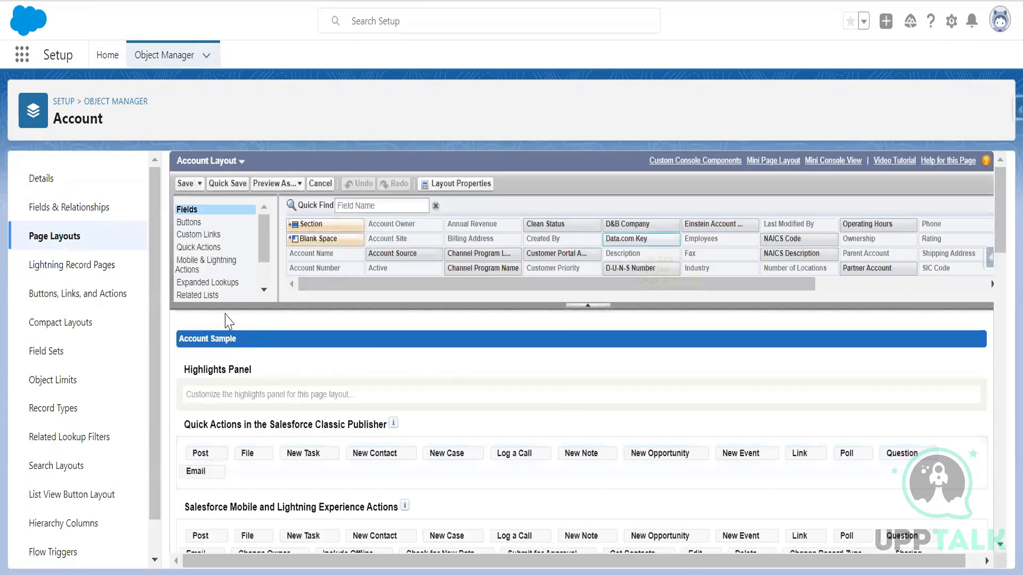
left_click(207, 294)
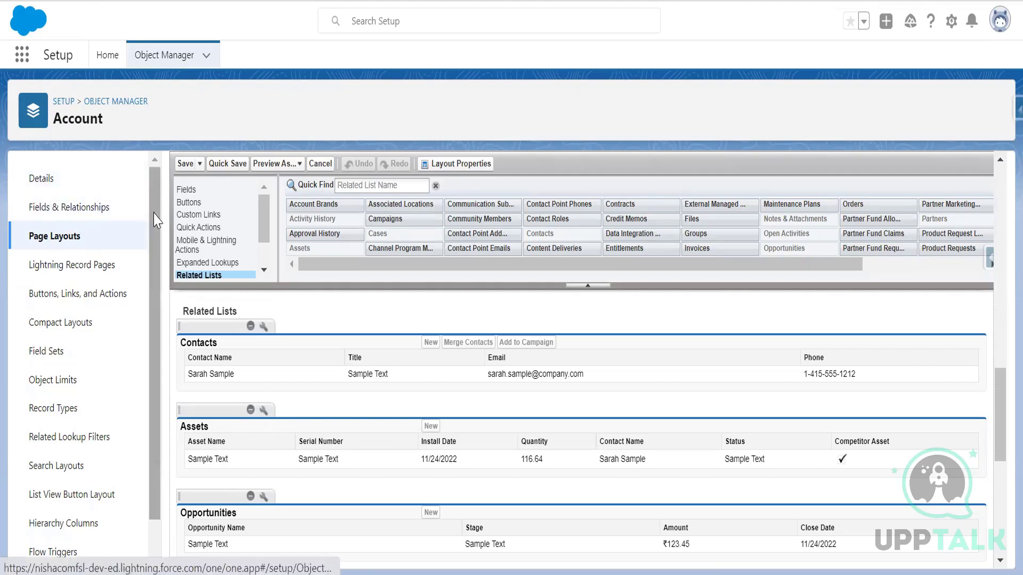
Find the Asset object in Object Manager and open its Asset Layout at the related lists.
left_click(138, 106)
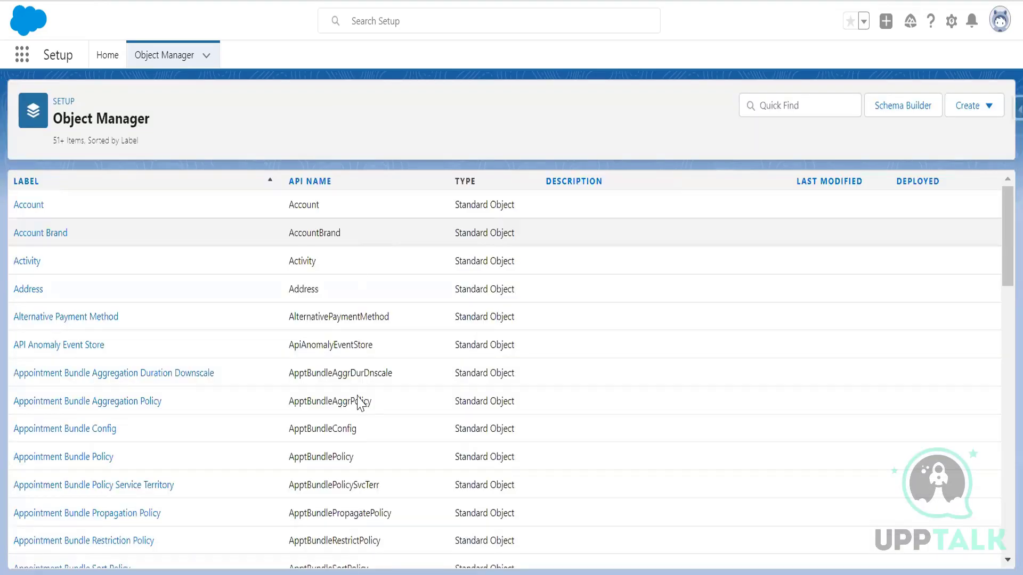
left_click(791, 105)
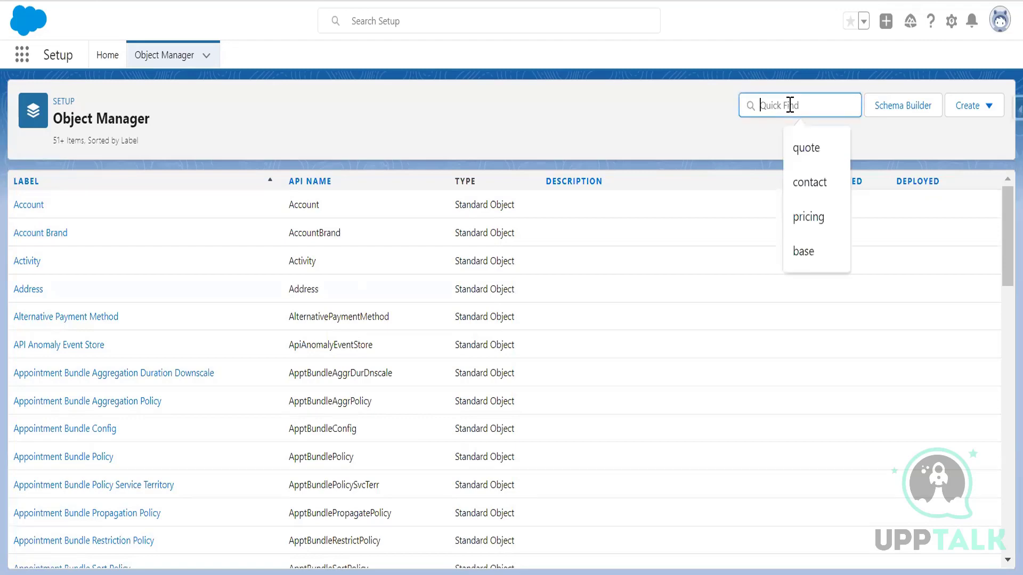
type("asse")
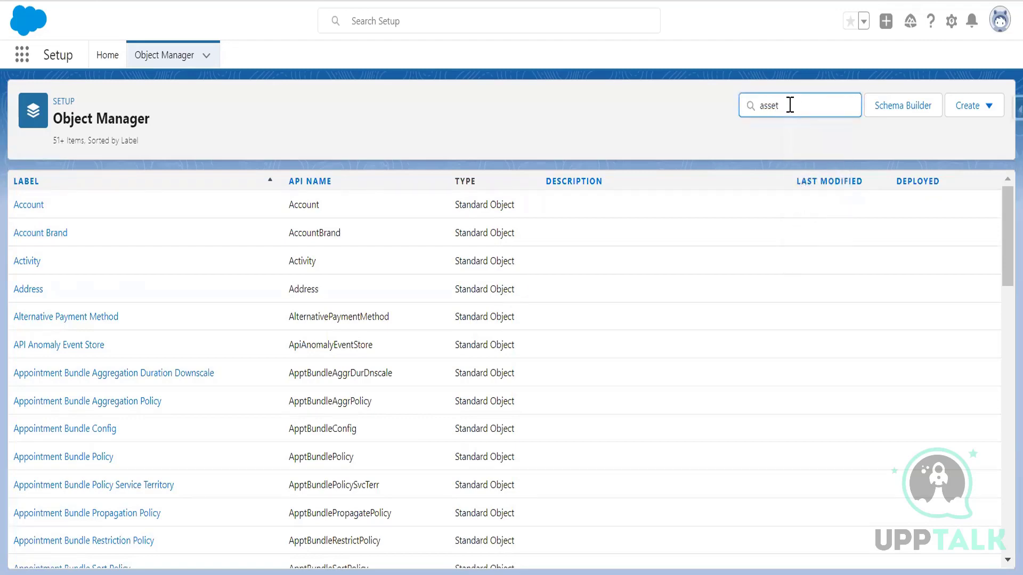
type("t")
left_click(20, 205)
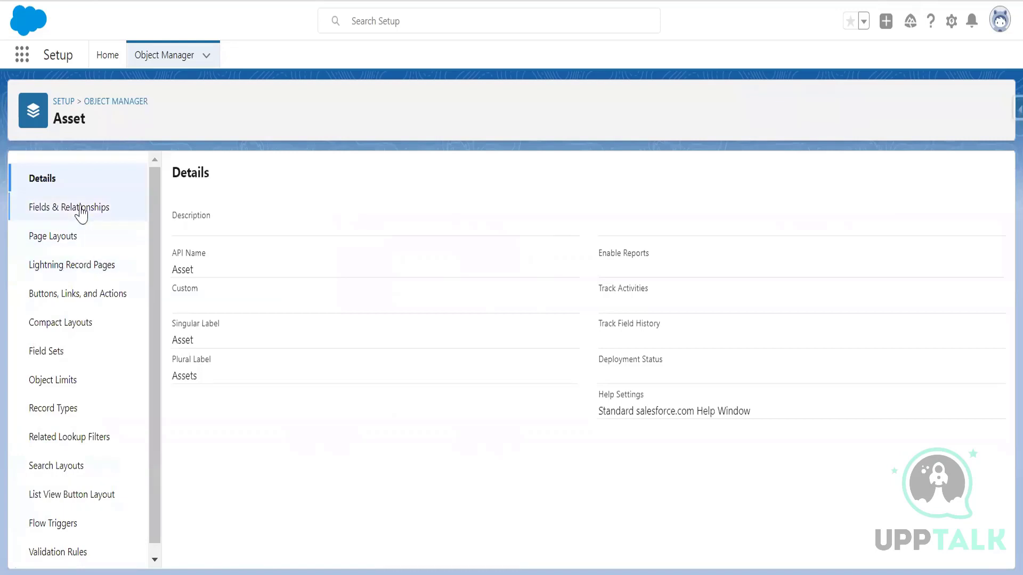
left_click(67, 244)
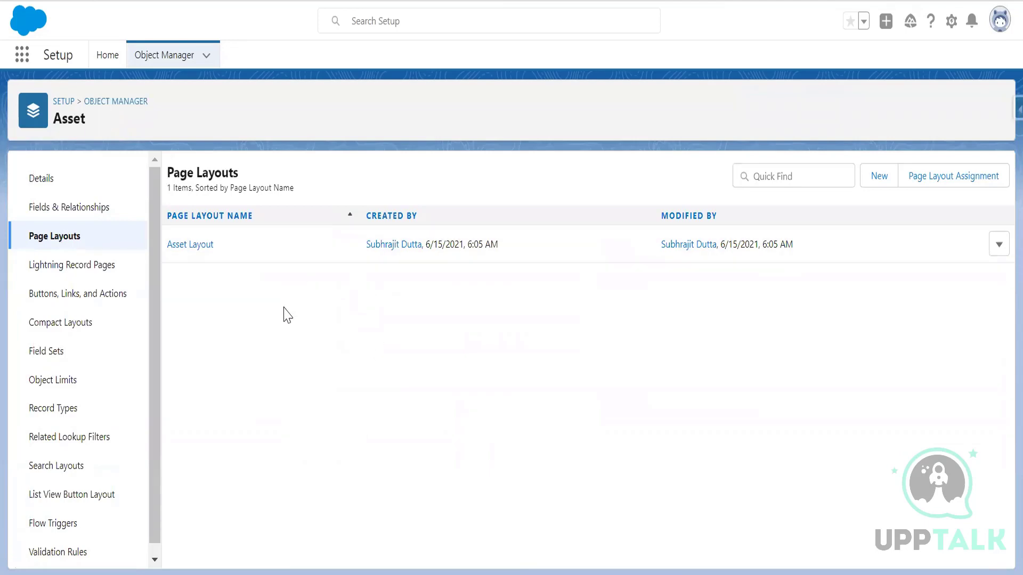
left_click(191, 247)
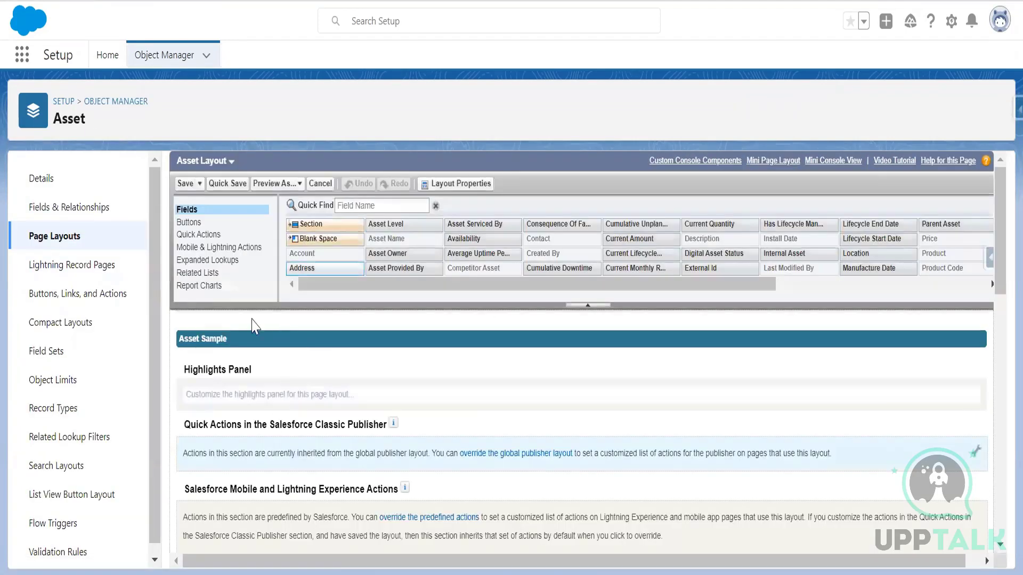
left_click(212, 277)
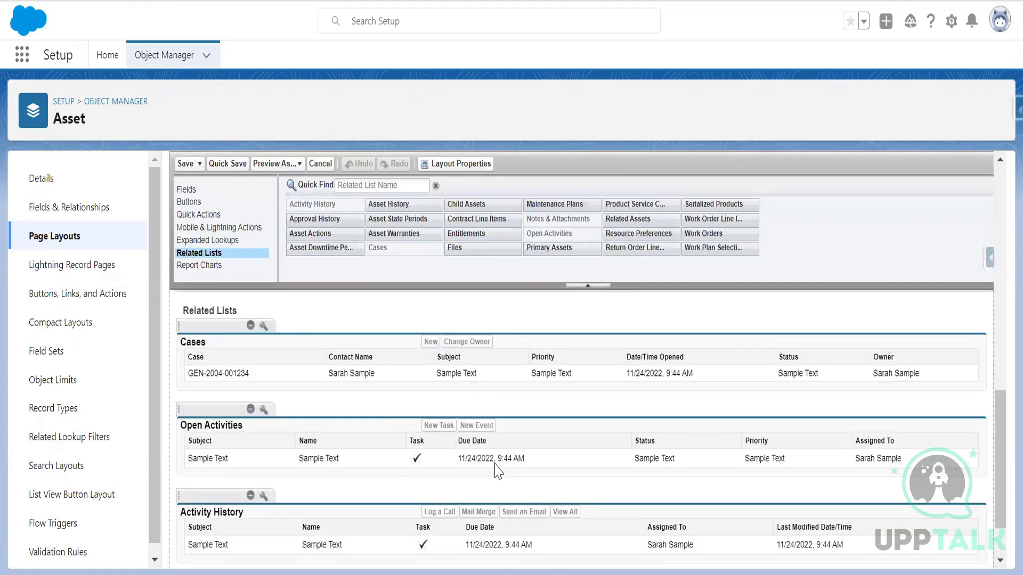
Add the Maintenance Plans, Primary Assets and Work Orders related lists below Cases on the Asset Layout.
scroll(495, 472, "down", 2)
scroll(495, 471, "up", 8)
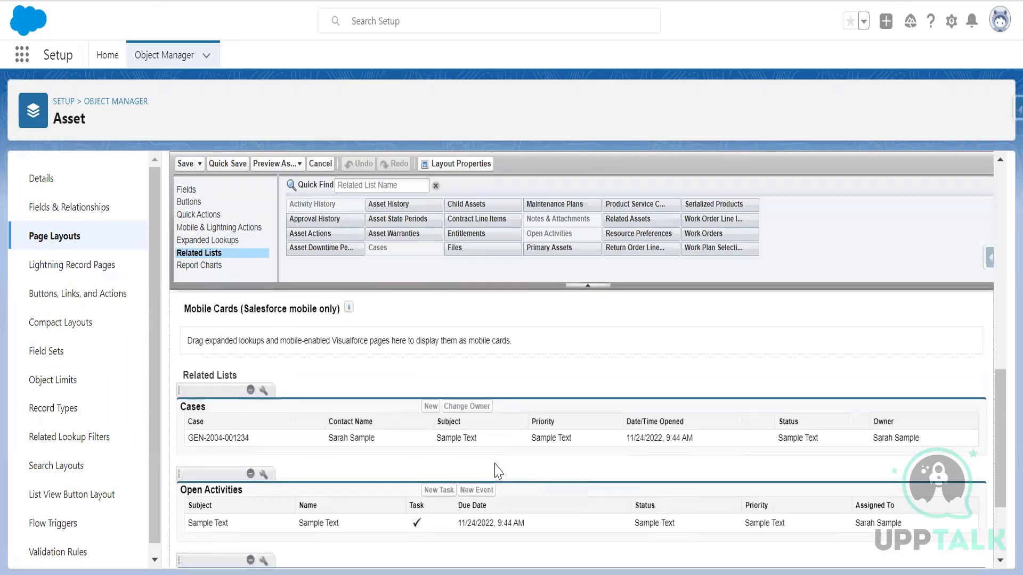
scroll(495, 472, "down", 5)
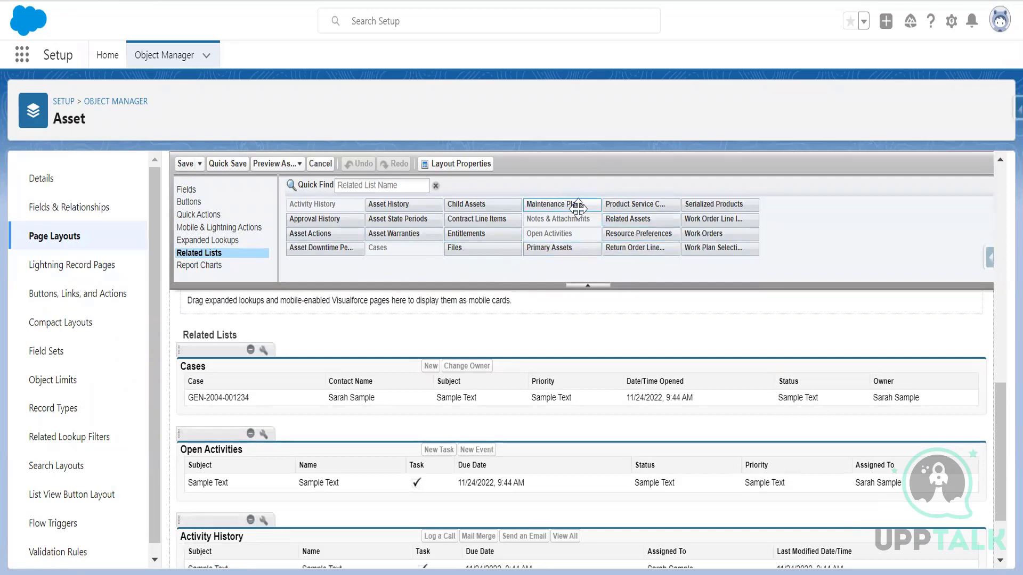
left_click_drag(573, 205, 195, 427)
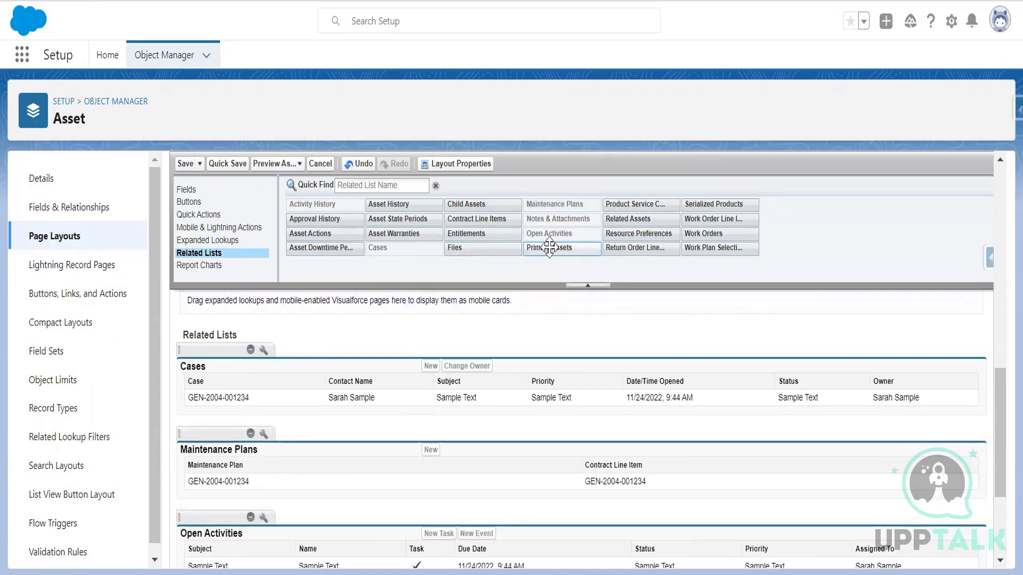
left_click_drag(554, 246, 203, 533)
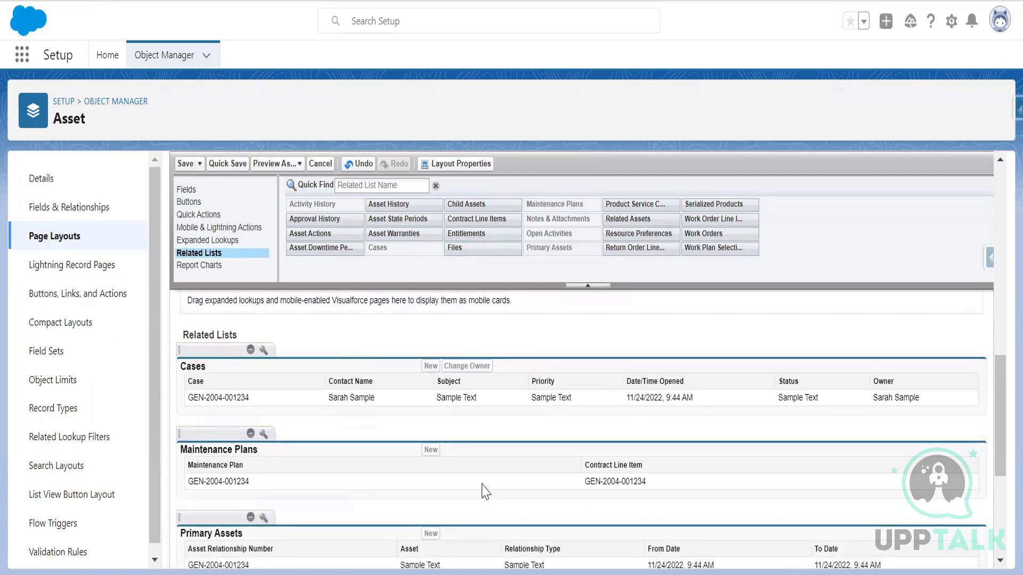
left_click_drag(719, 233, 234, 513)
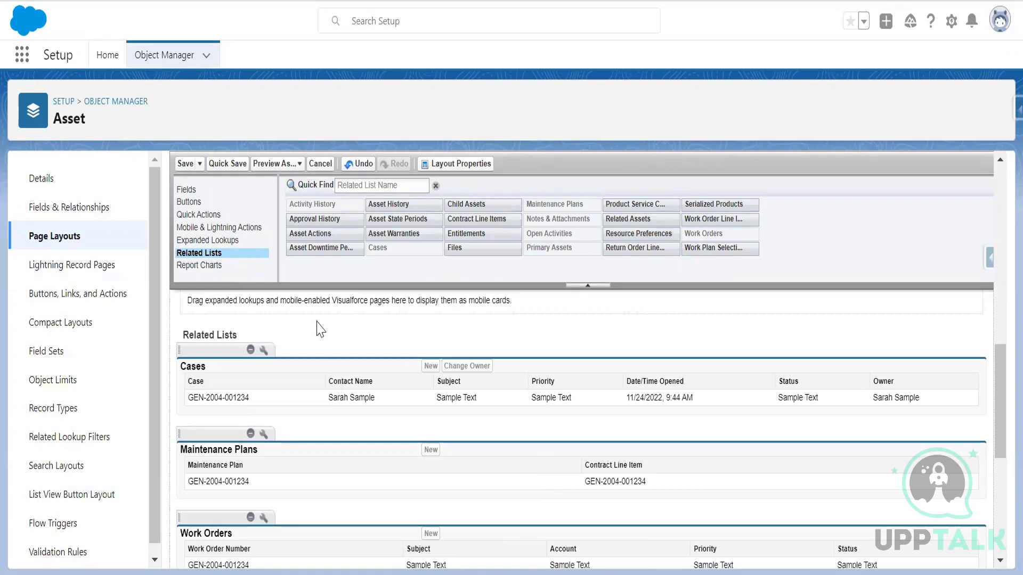
Save the Asset Layout, overwriting users' personal related list customizations, and return to the Object Manager list.
left_click(184, 164)
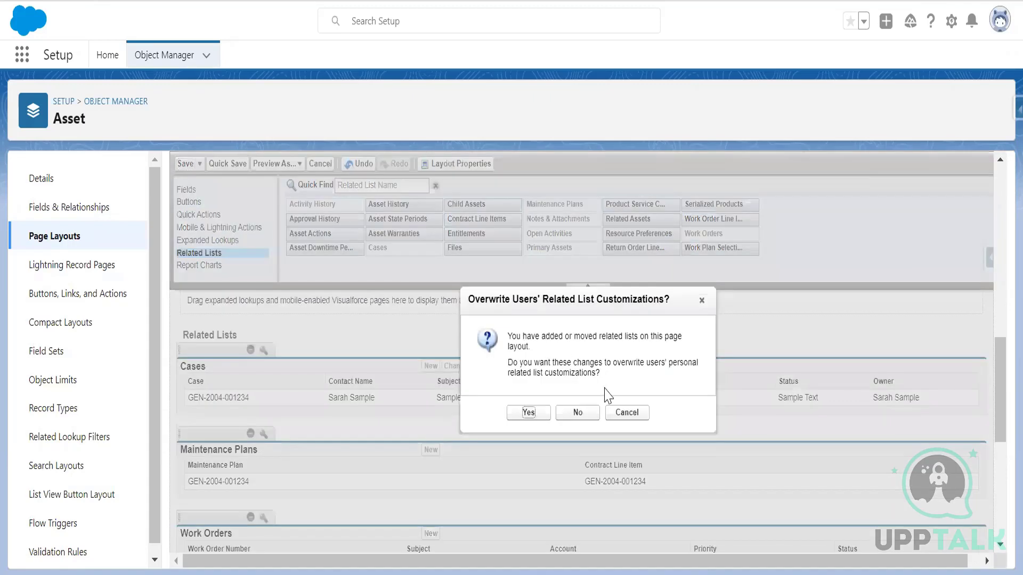
left_click(530, 416)
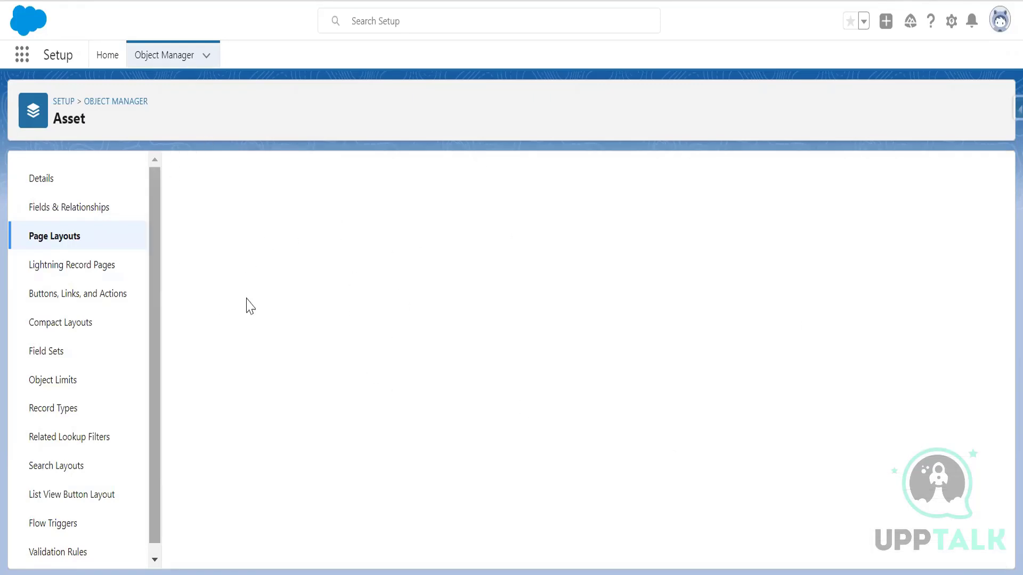
left_click(128, 102)
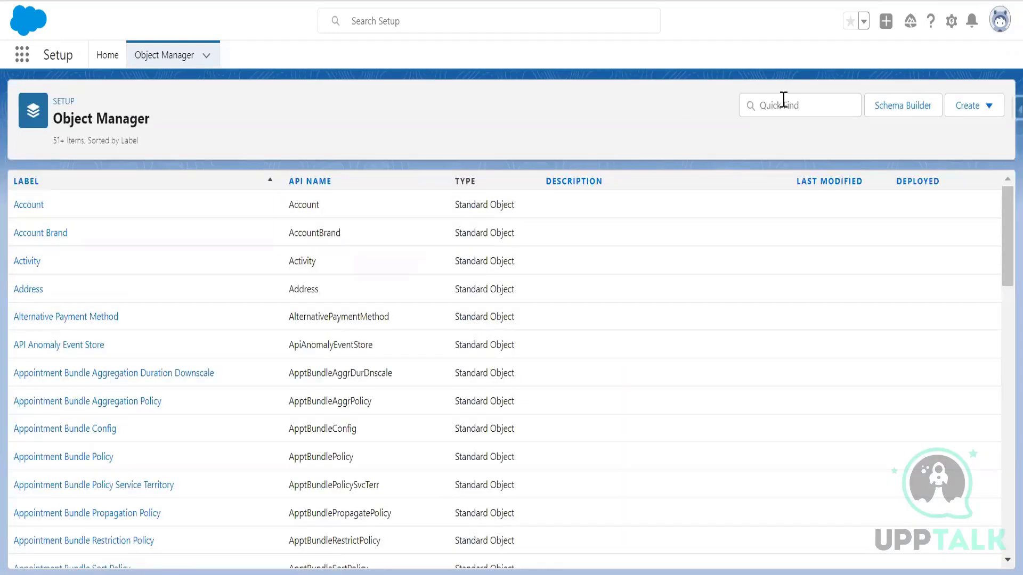
Find the Work Order object in Object Manager and open its page layout named Work Order Layout.
left_click(783, 101)
type("work o")
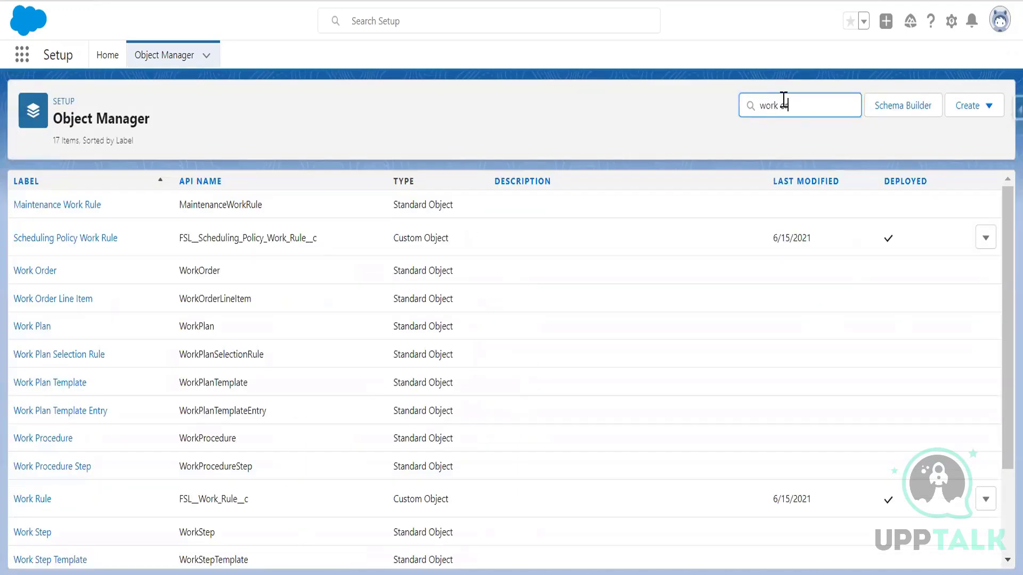
type("rder")
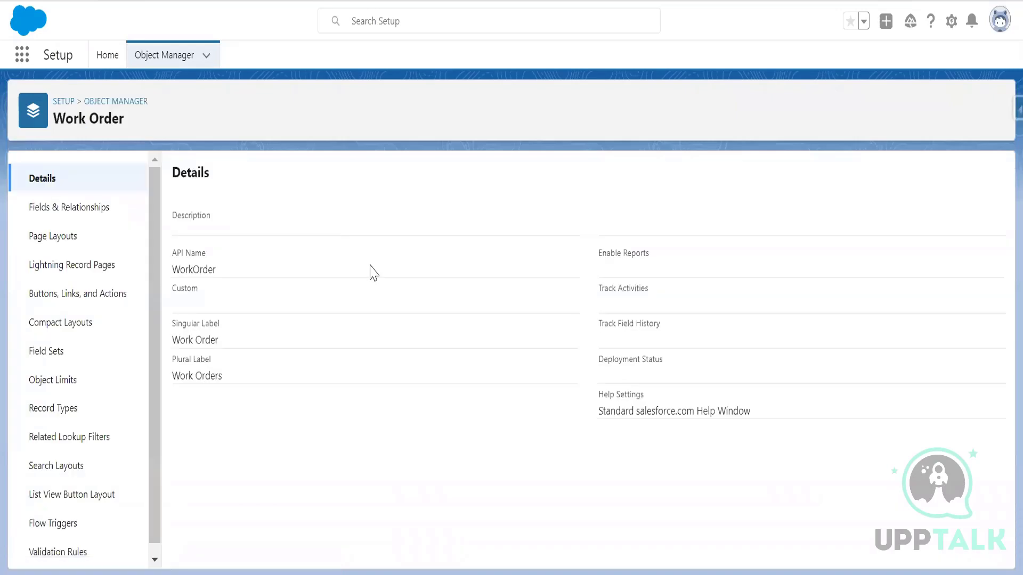
left_click(65, 238)
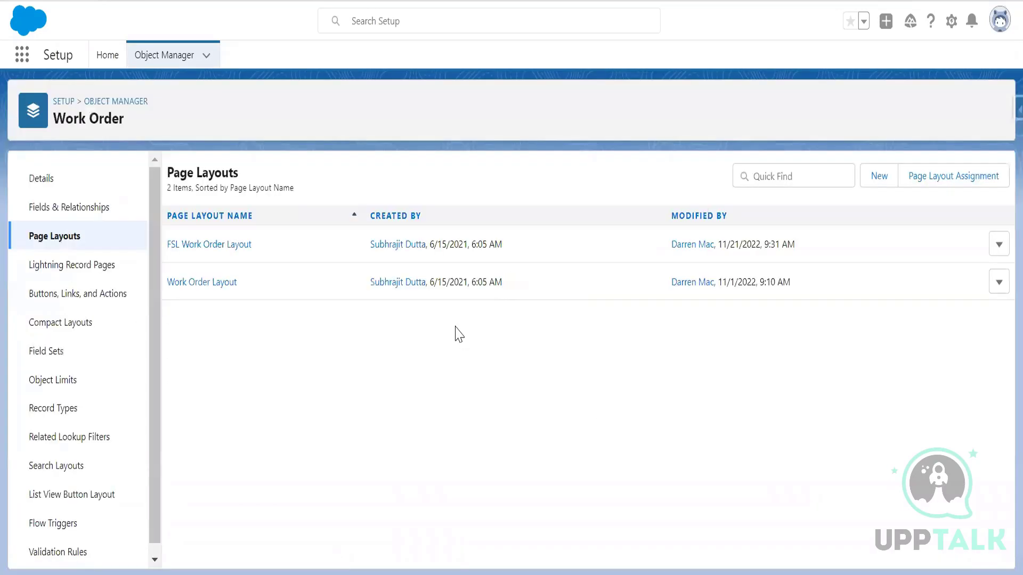
left_click(224, 284)
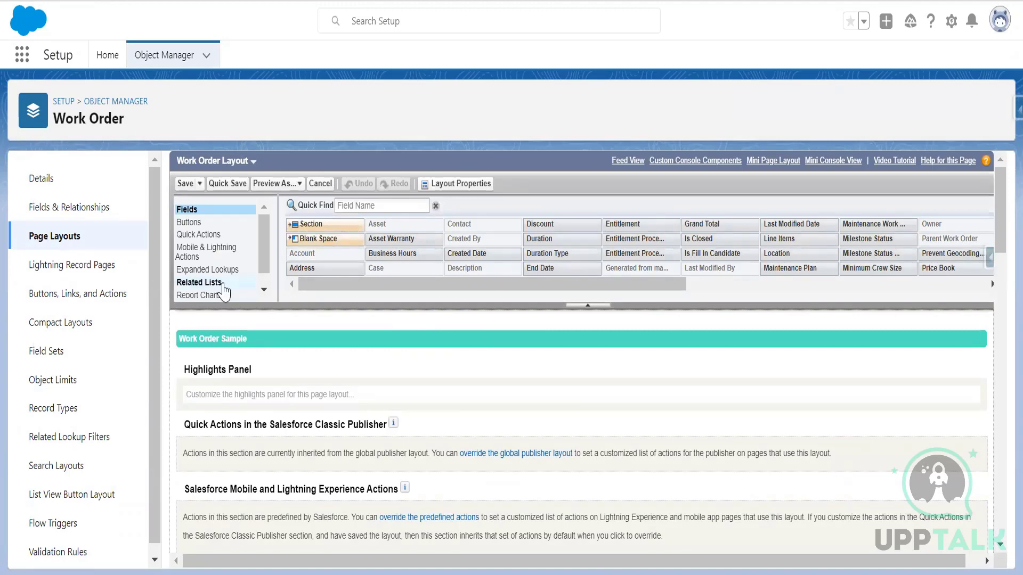
Check the Work Order Layout for the Generated from maintenance plan field by searching "gener", and save the layout.
scroll(463, 421, "down", 5)
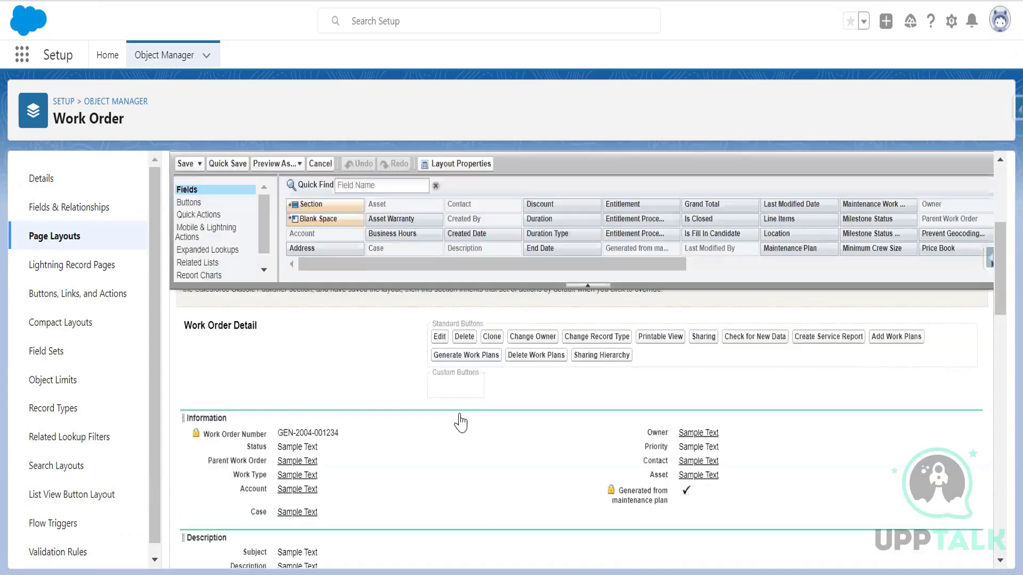
left_click(349, 186)
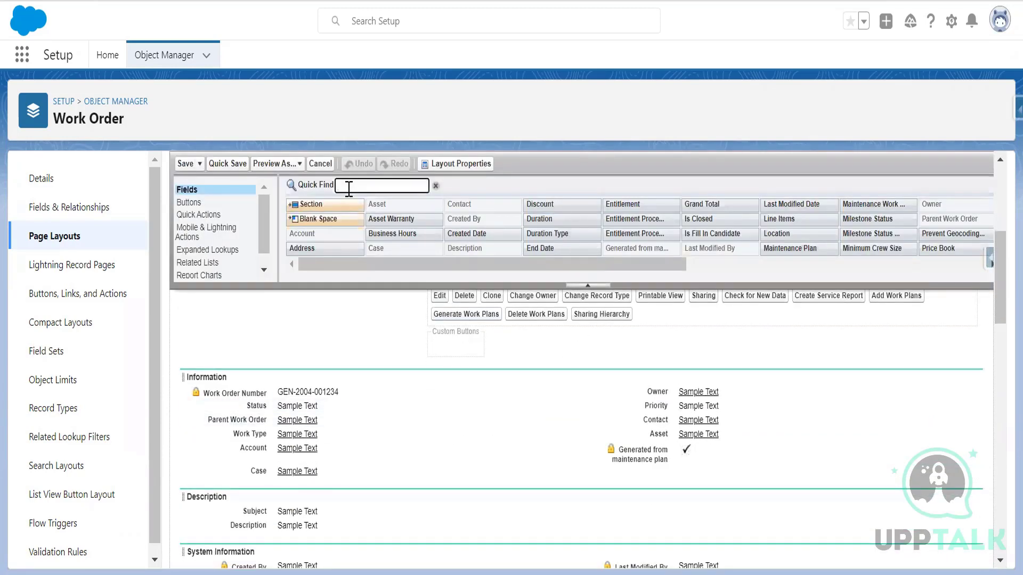
type("gen")
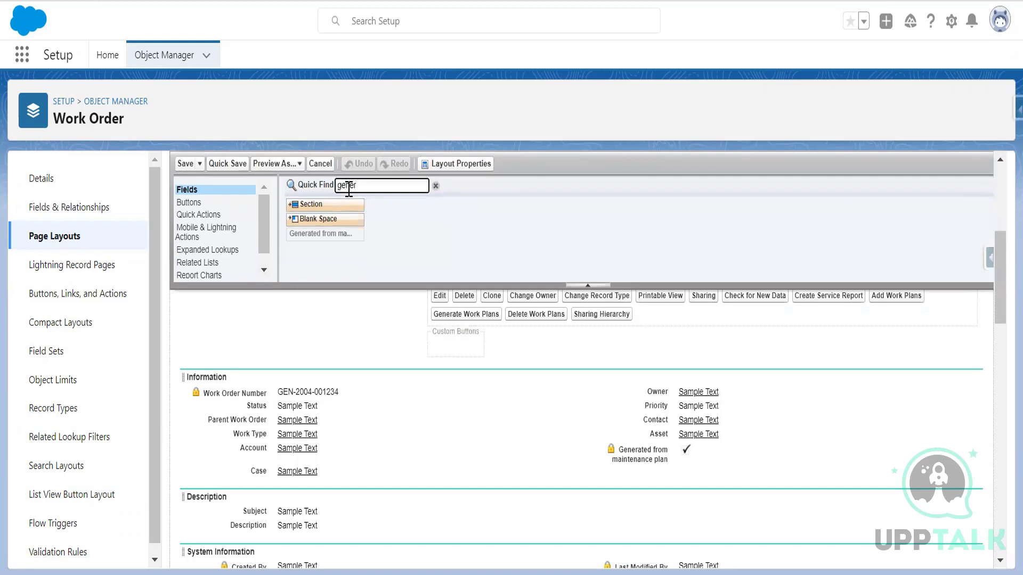
type("er")
right_click(347, 187)
key("Escape")
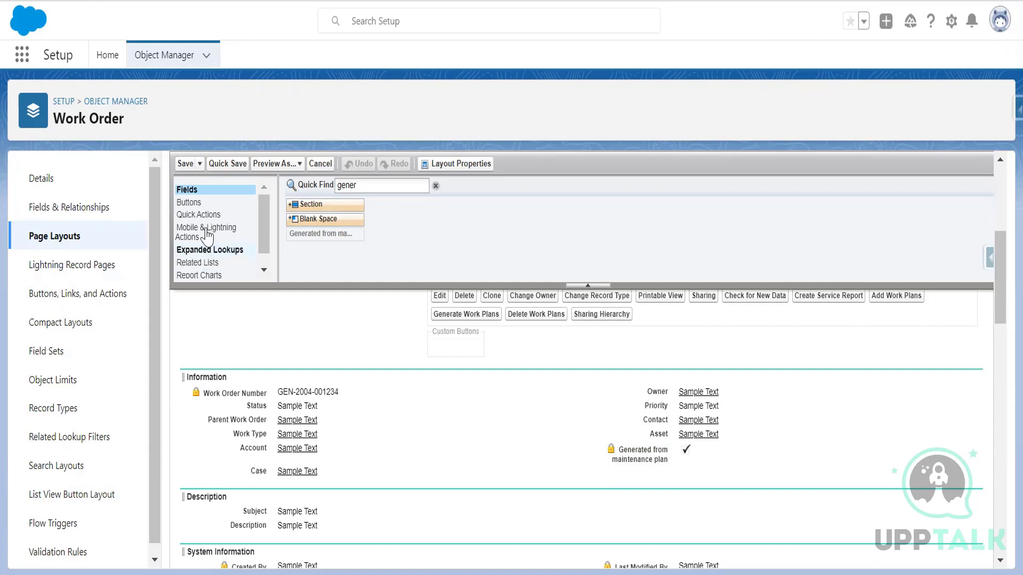
left_click(185, 163)
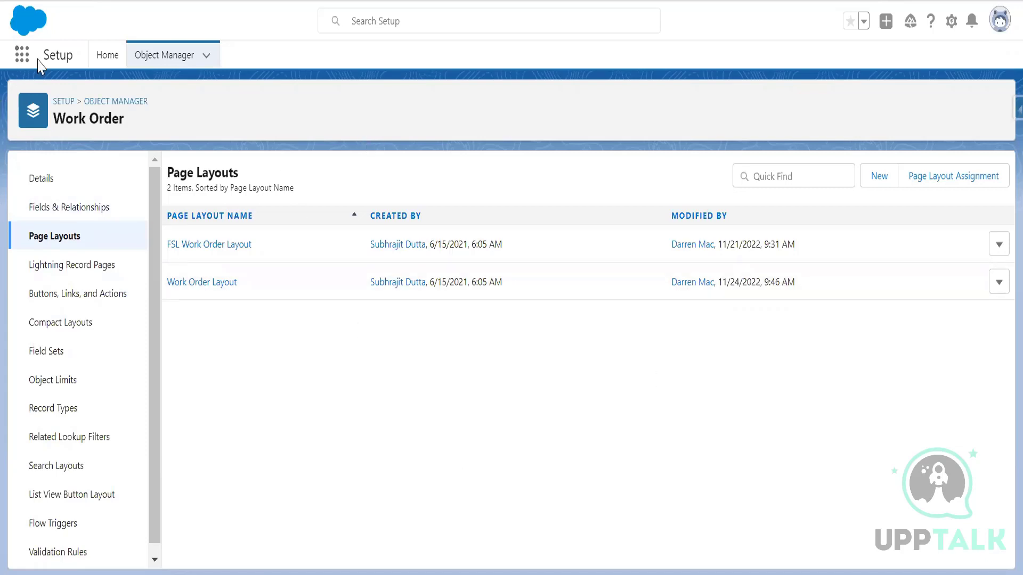
Find Accounts among the apps and items and open the DreamHouse Realty account's related assets.
left_click(21, 60)
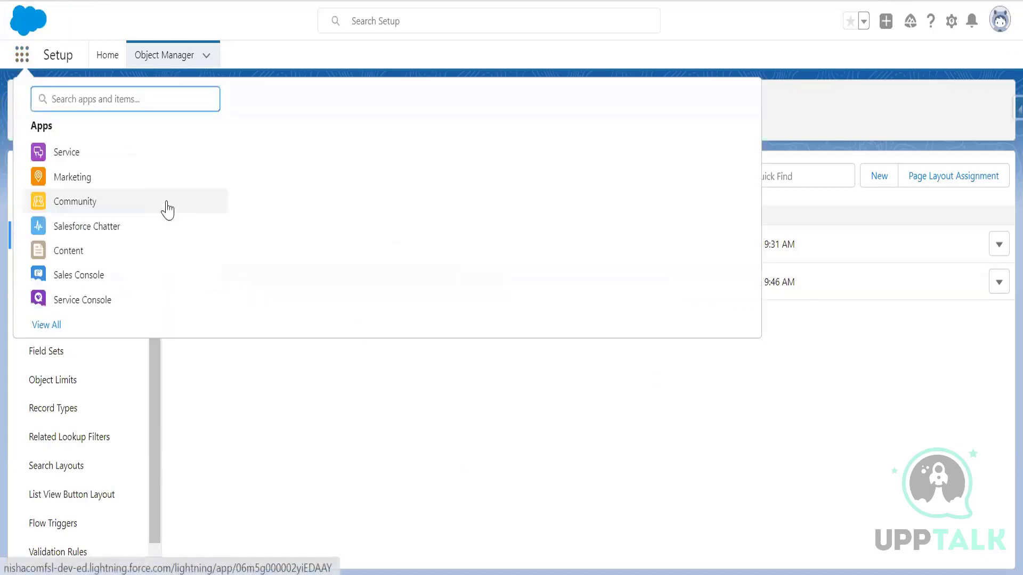
type("acc")
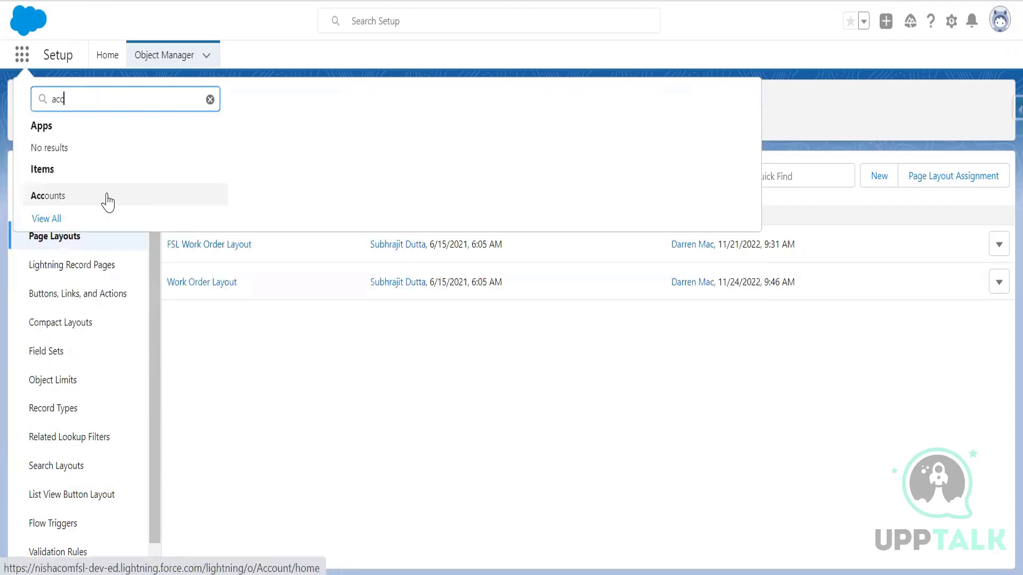
key("Return")
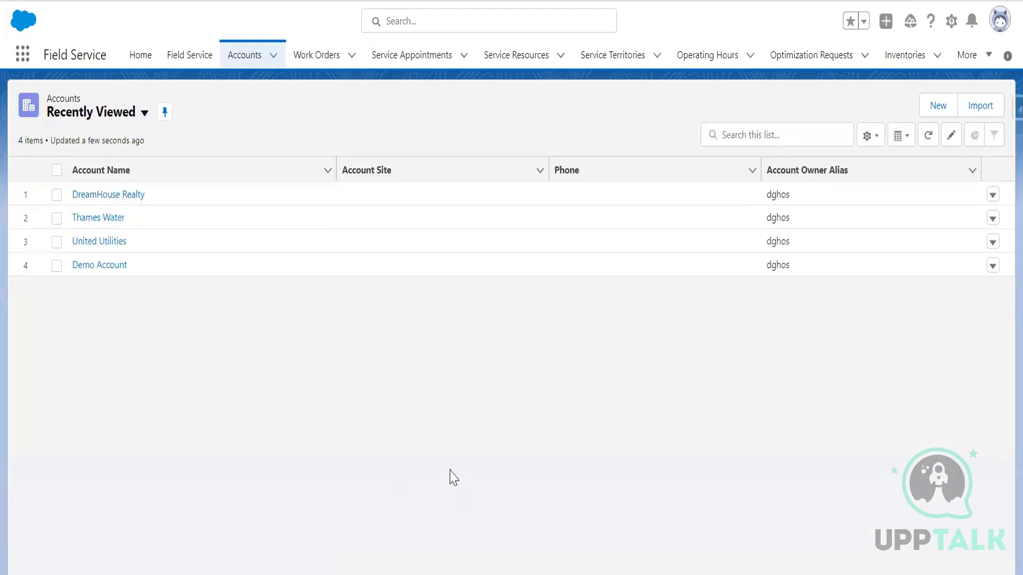
left_click(106, 196)
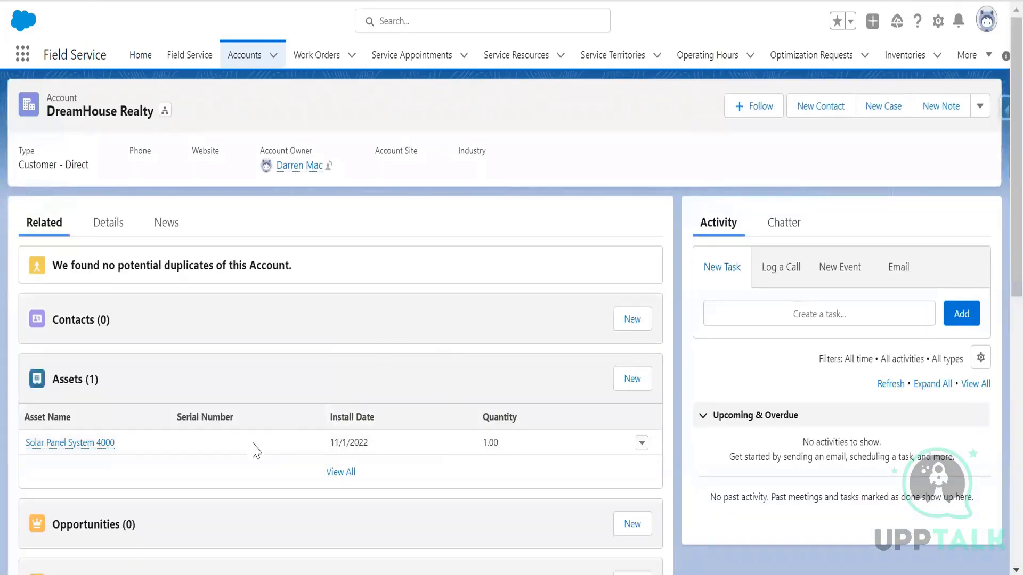
mouse_move(58, 446)
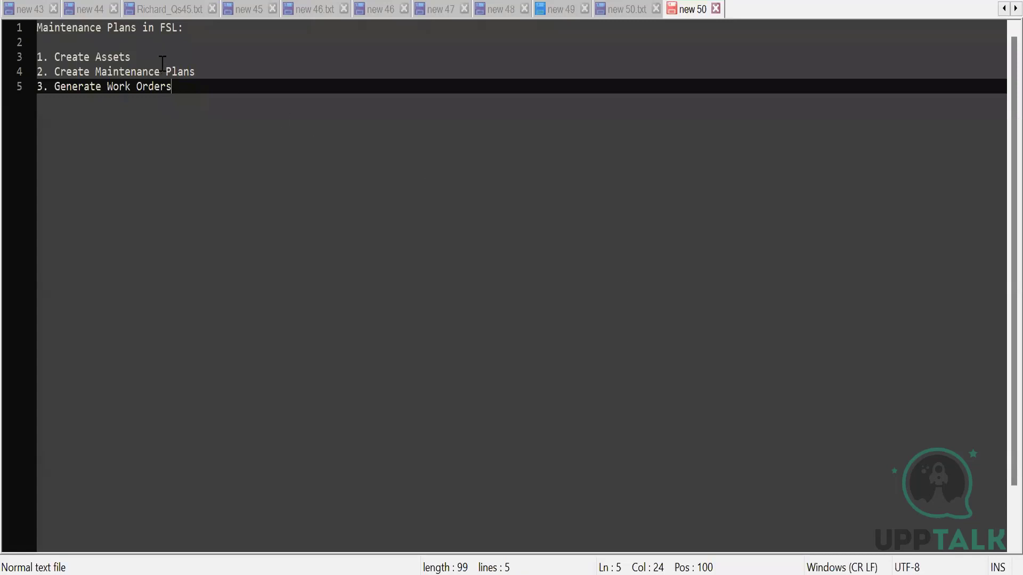
Switch to the Notepad++ notes and add a dashed line with empty lines beneath "1. Create Assets".
left_click(160, 58)
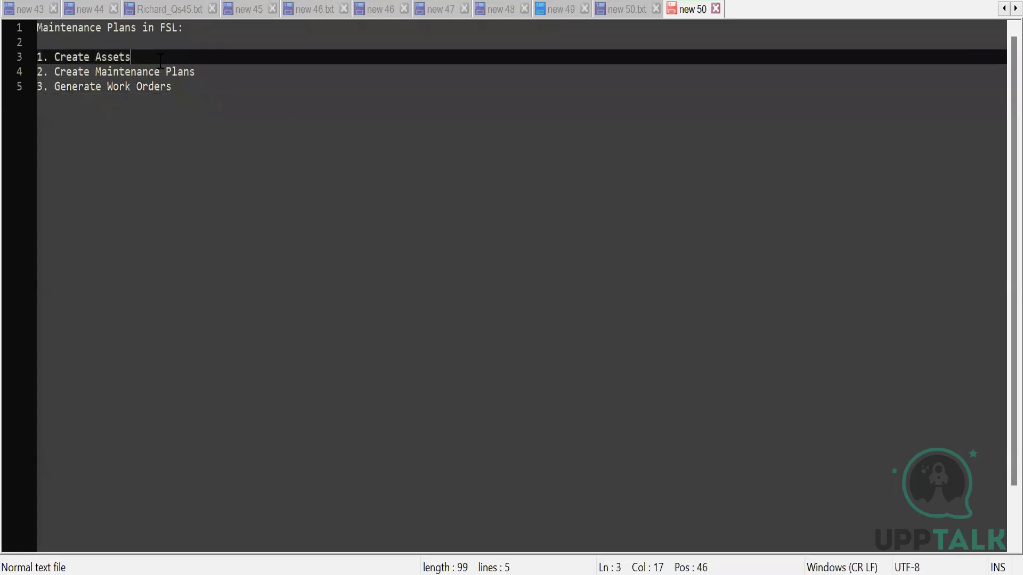
key("Return")
type("------------------")
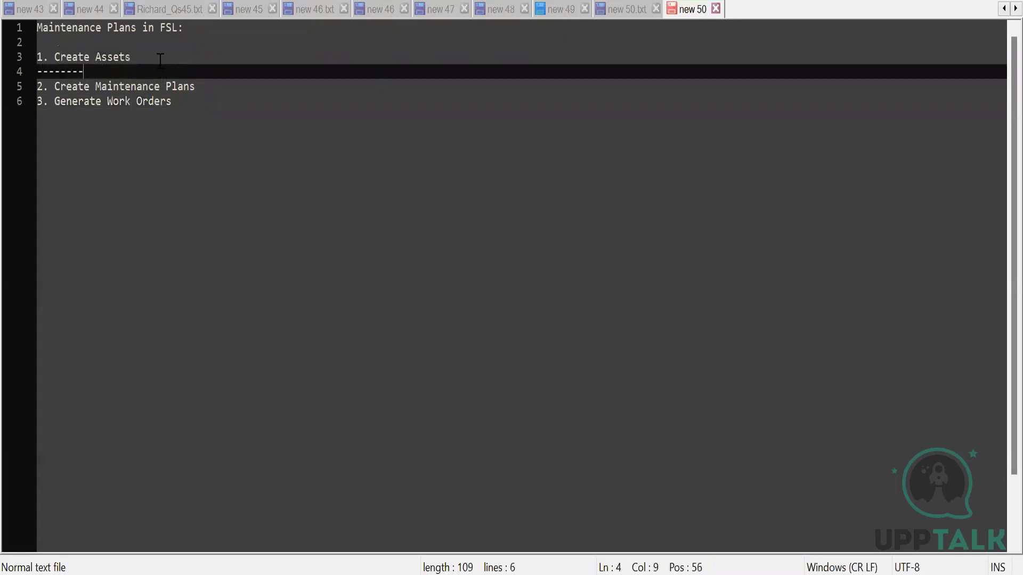
key("Return")
key("Return")
key("Return")
key("Return")
key("Return")
key("Return")
key("Return")
key("Return")
key("Return")
key("Return")
key("Return")
key("Return")
key("Return")
key("Return")
key("Return")
key("Return")
key("Return")
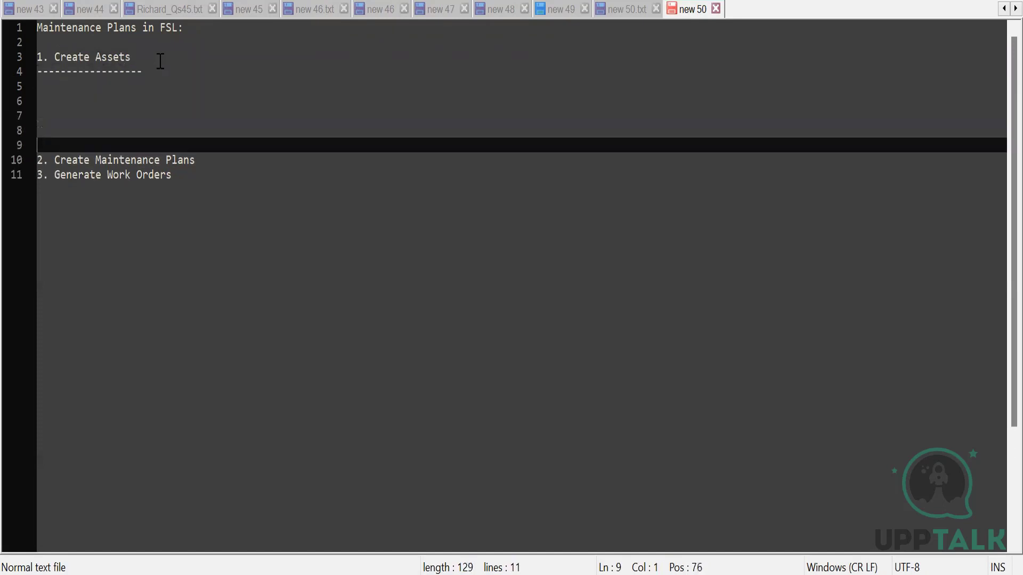
key("Up")
key("Up")
key("Up")
key("Up")
key("Up")
key("Up")
key("Up")
key("Up")
key("Up")
key("Up")
key("Up")
key("Up")
key("Up")
key("Up")
key("Up")
key("Up")
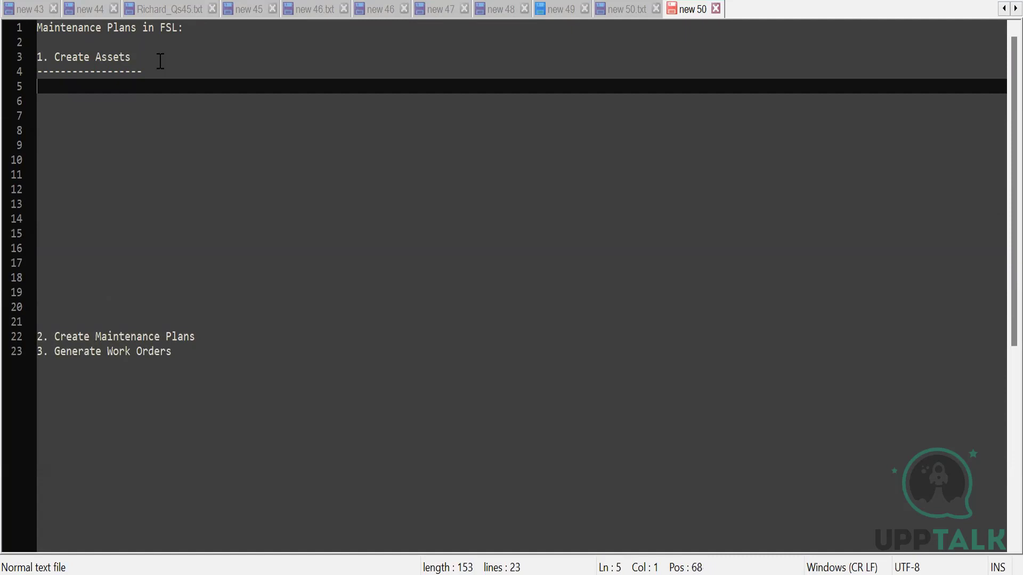
Below the dashed line, write the sub-steps "i. Create Account , Type : Customer -Direct" and "ii. Create a Product".
type("i. Creat")
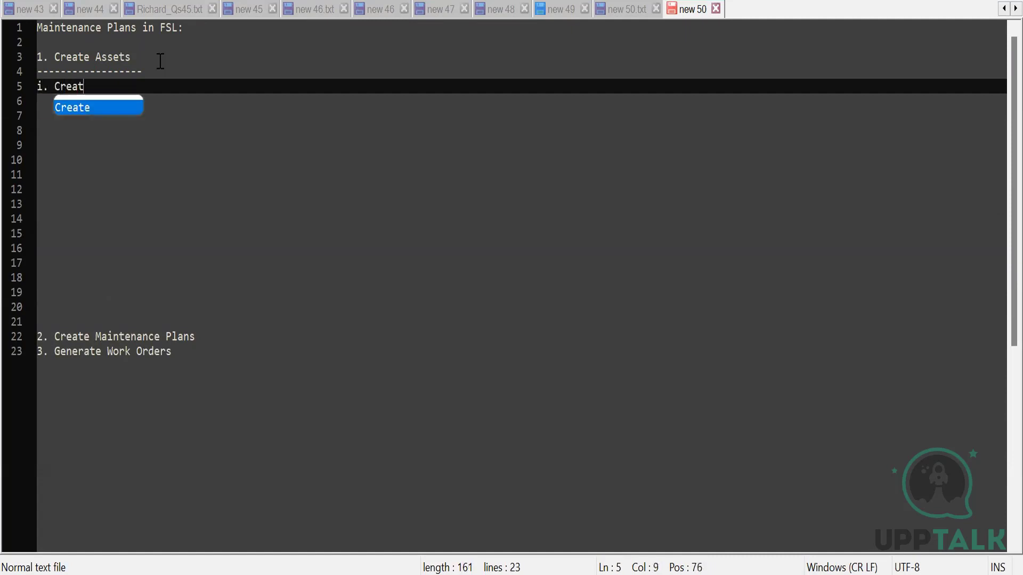
type("e Account ")
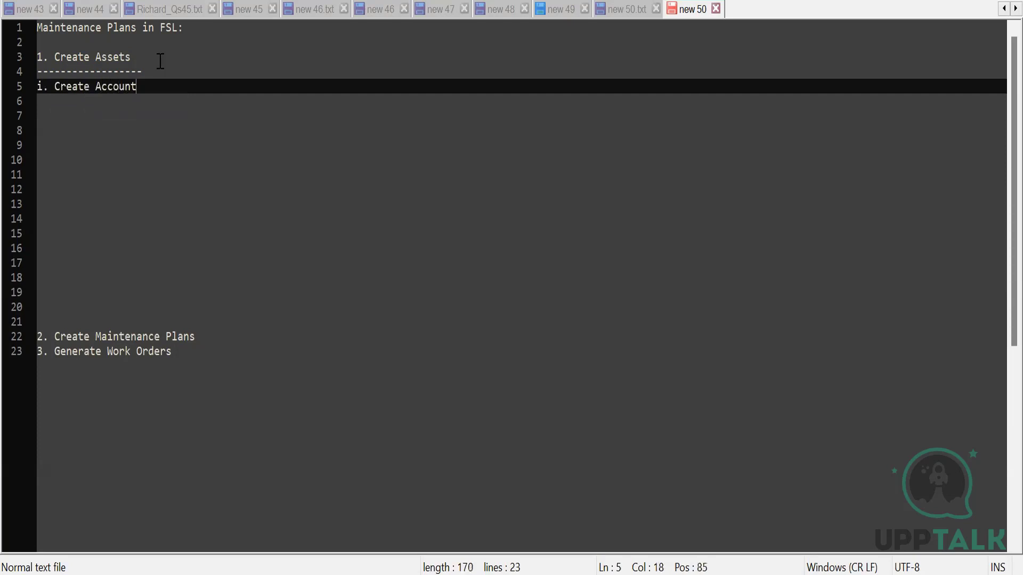
type(", Type : C")
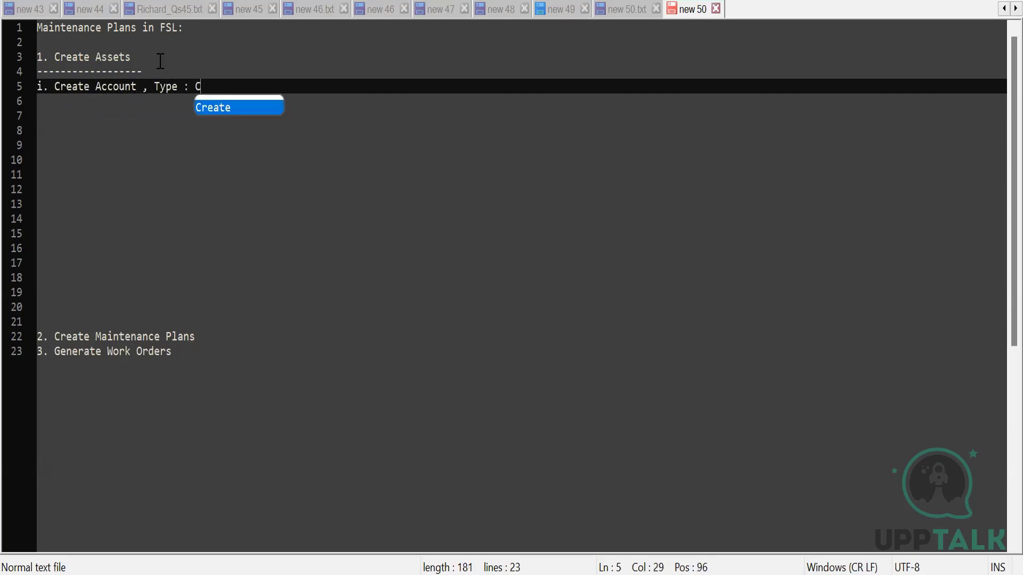
type("ustomer ")
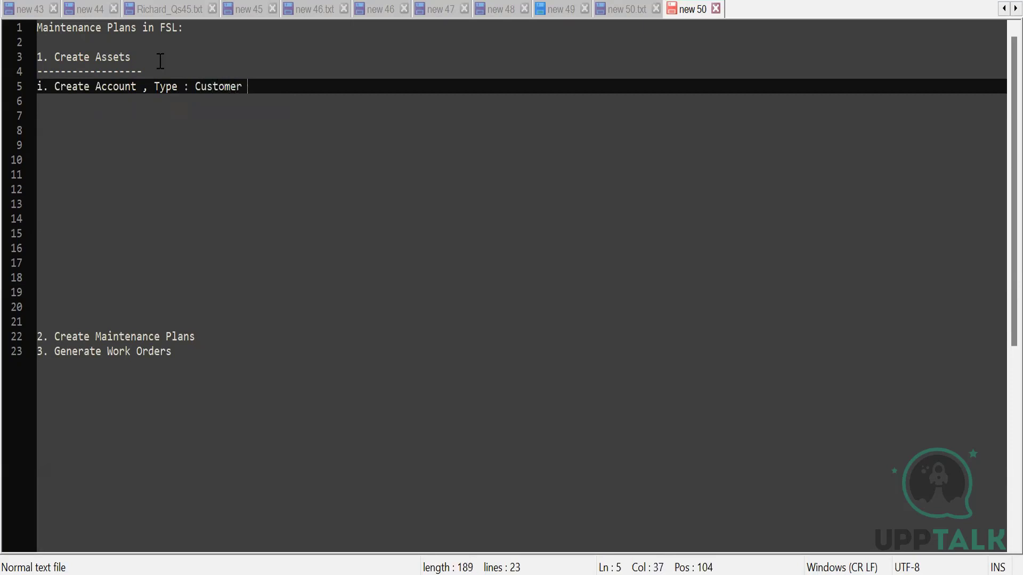
type("-Direct")
key("Return")
type("ii.")
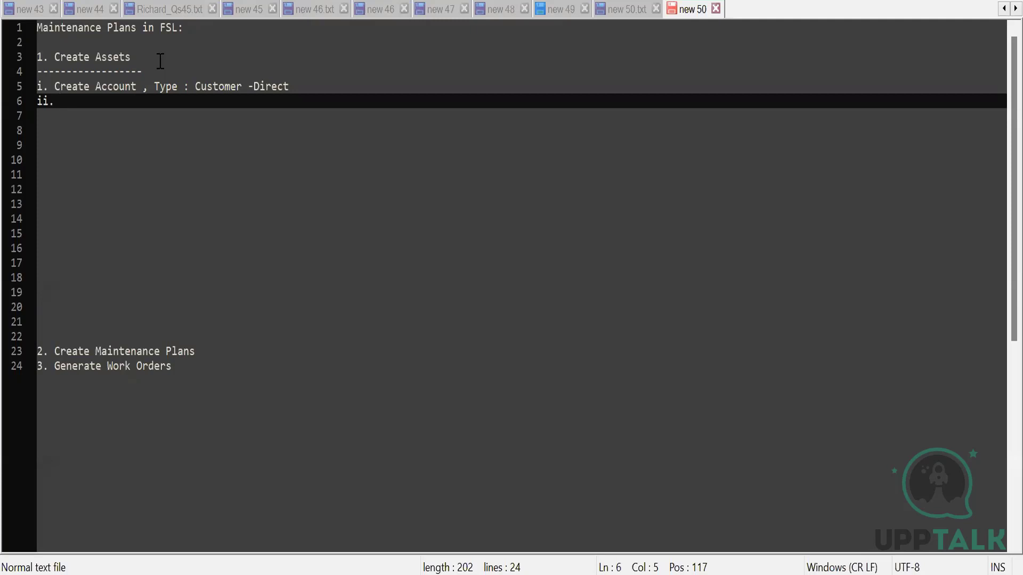
type("Create a ")
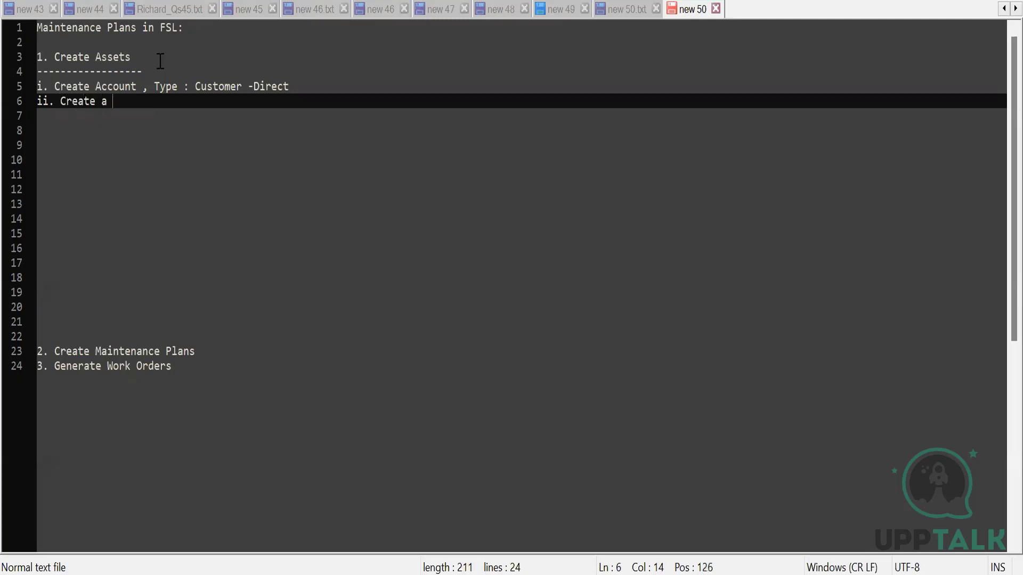
type("Product")
Switch back to Salesforce and find Products among the apps and items to open the product list.
key("alt+Tab")
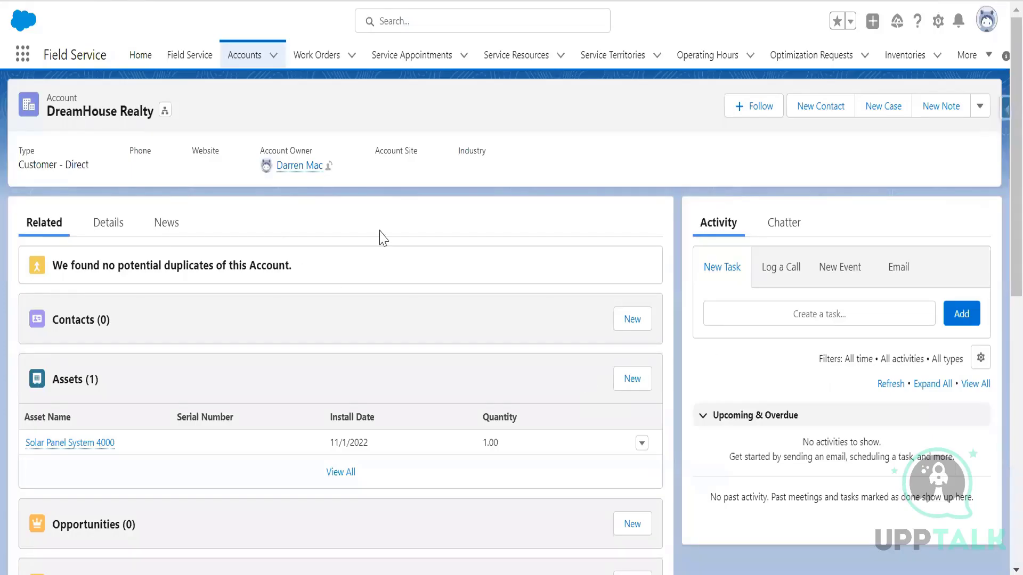
left_click(22, 53)
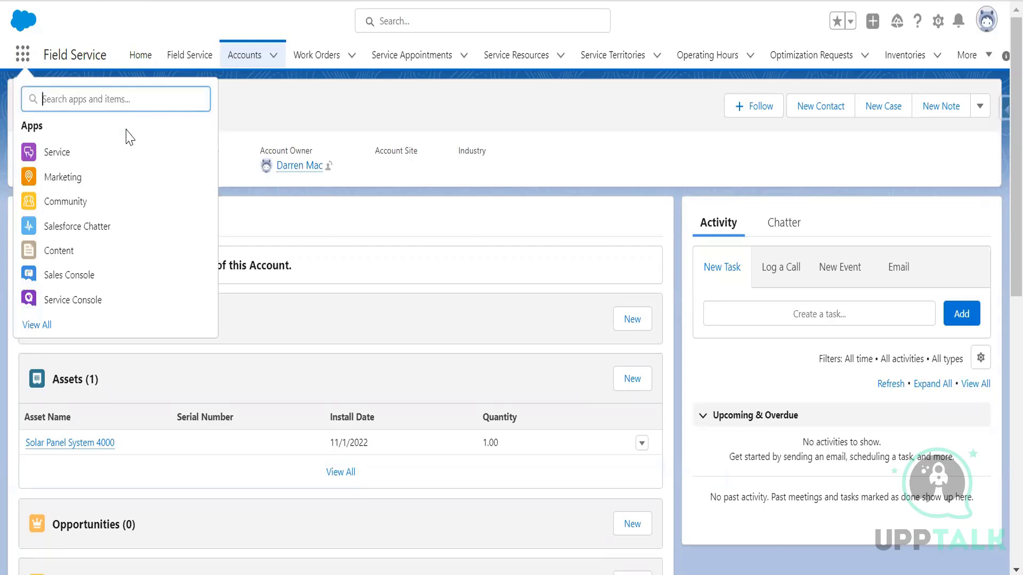
type("produ")
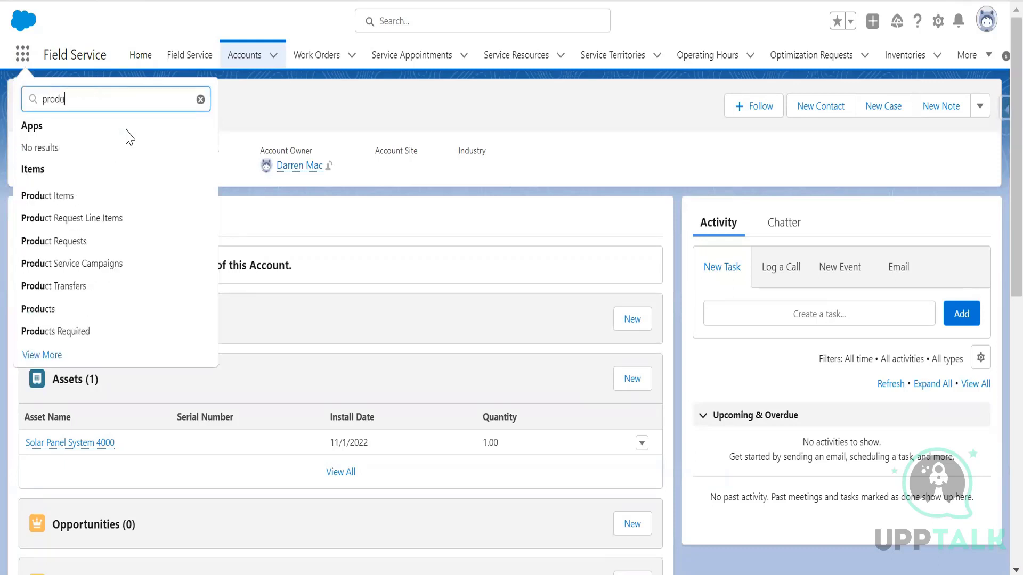
type("cts")
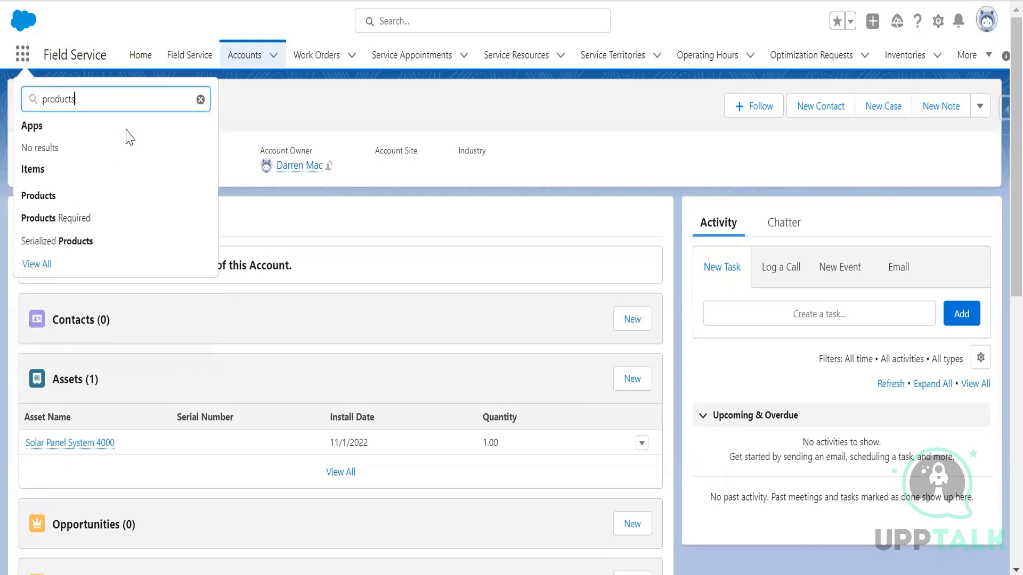
left_click(121, 195)
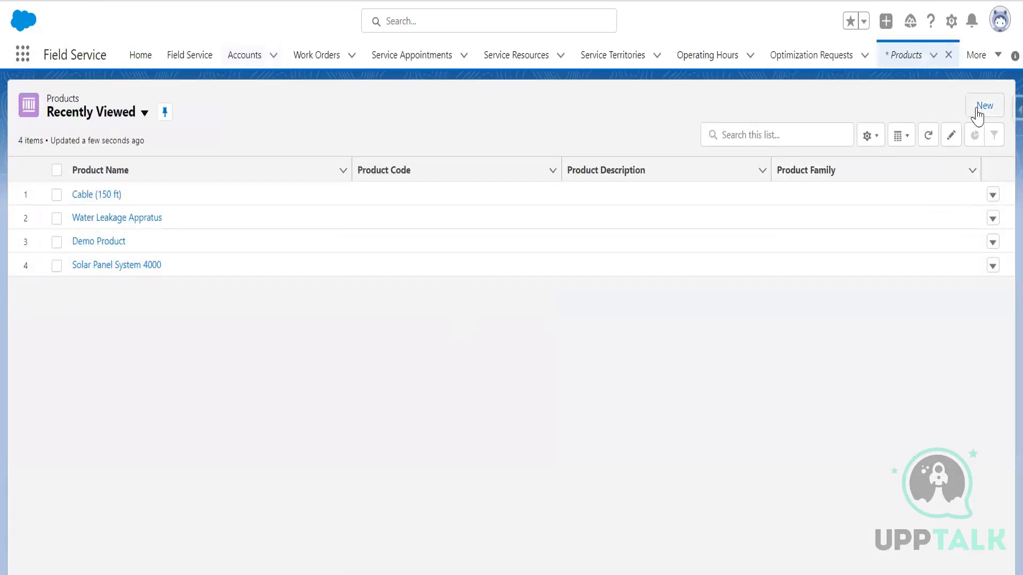
Create an active product named "Solar Panel System 8000" and save it.
left_click(978, 115)
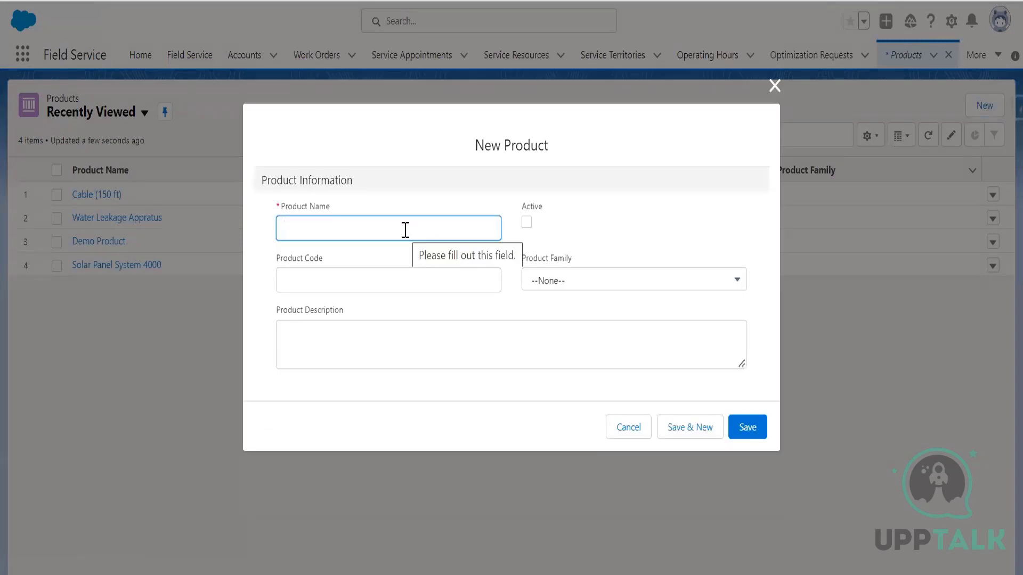
type("Solar ")
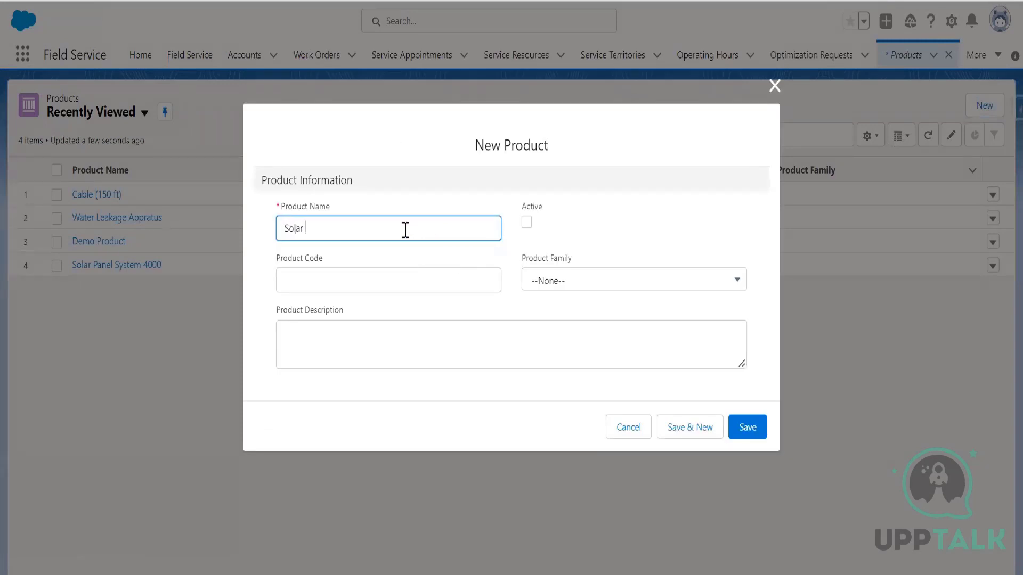
type("Panel System 8000")
left_click(526, 222)
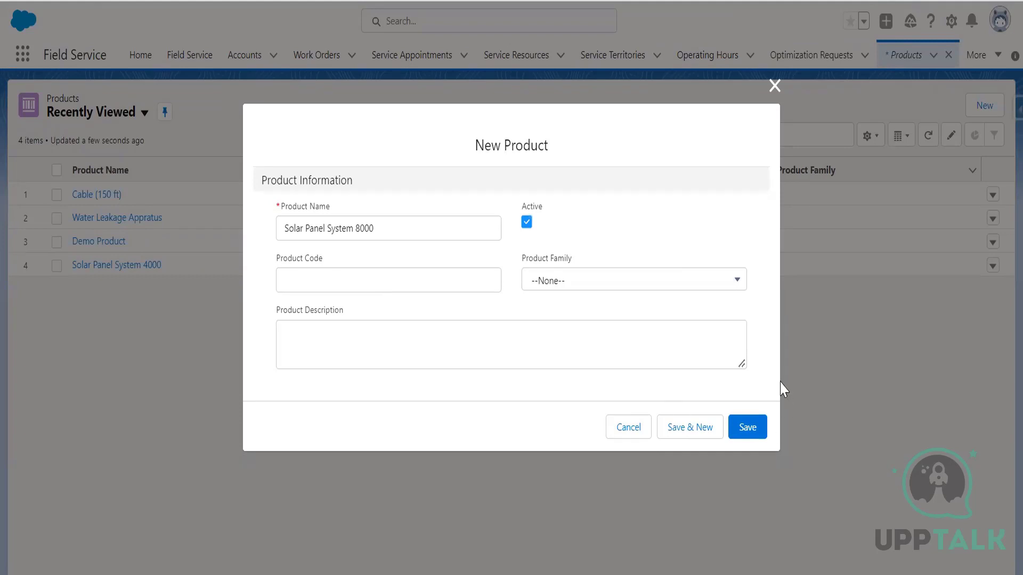
left_click(746, 435)
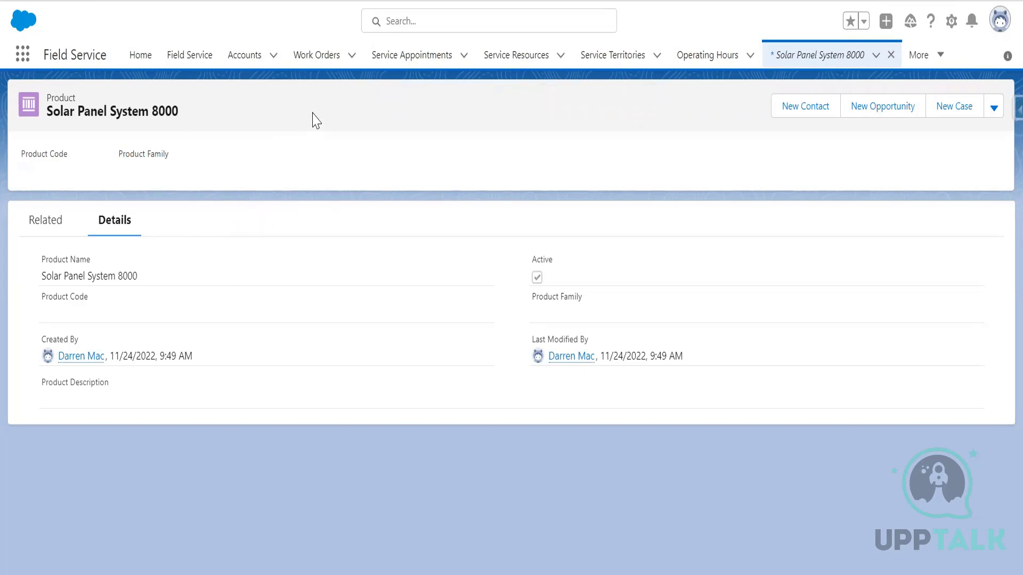
Open the DreamHouse Realty account and start a new asset from its related assets.
left_click(248, 59)
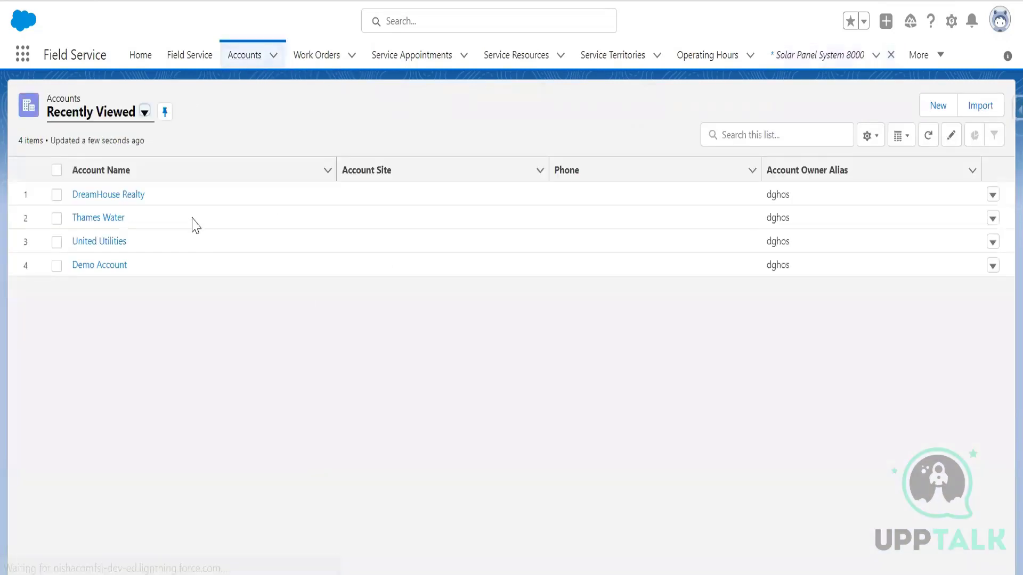
left_click(136, 196)
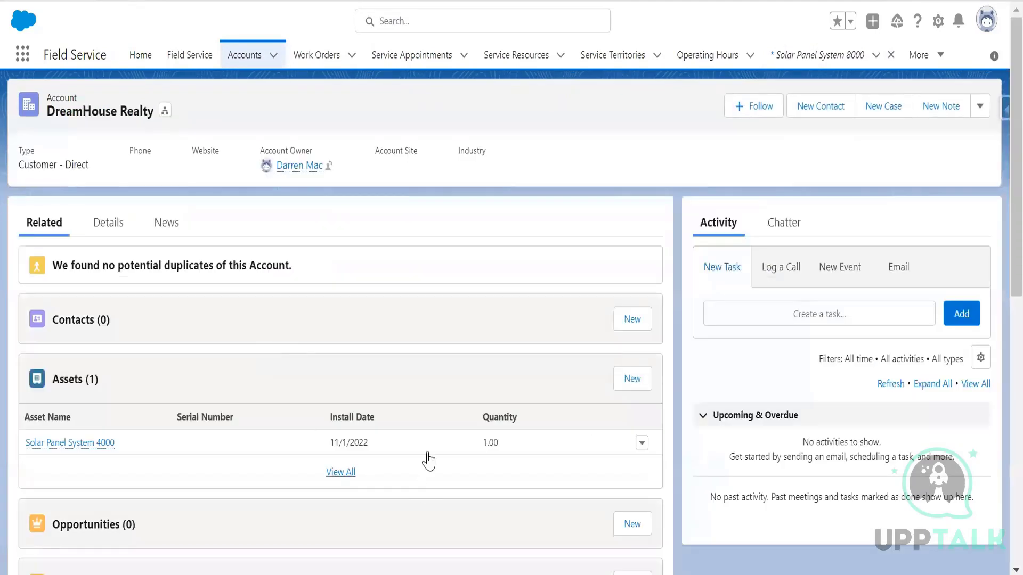
scroll(634, 304, "down", 4)
left_click(631, 187)
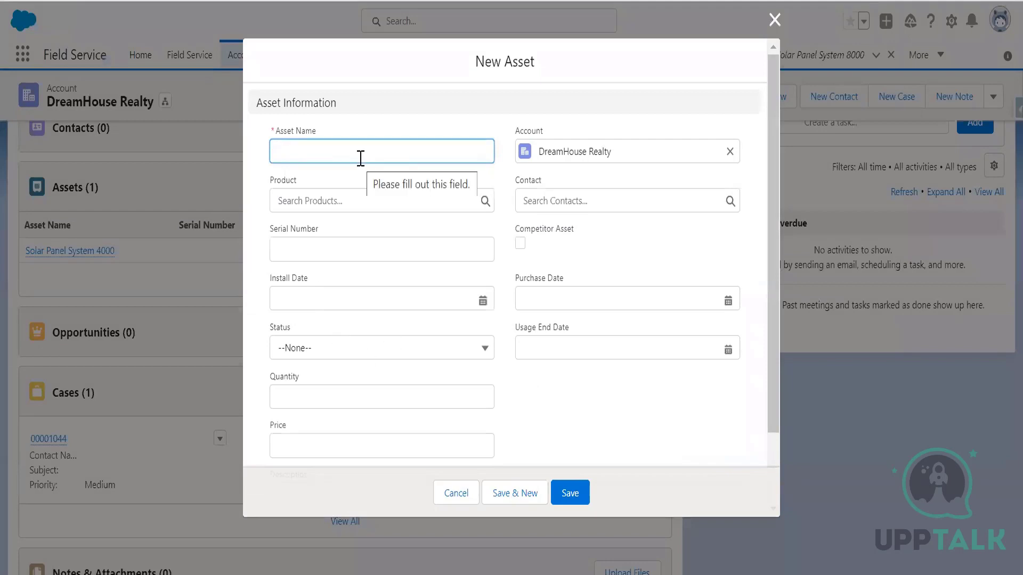
Name the asset "Solar Panel System 8000" and link it to the Solar Panel System 8000 product.
type("Solar")
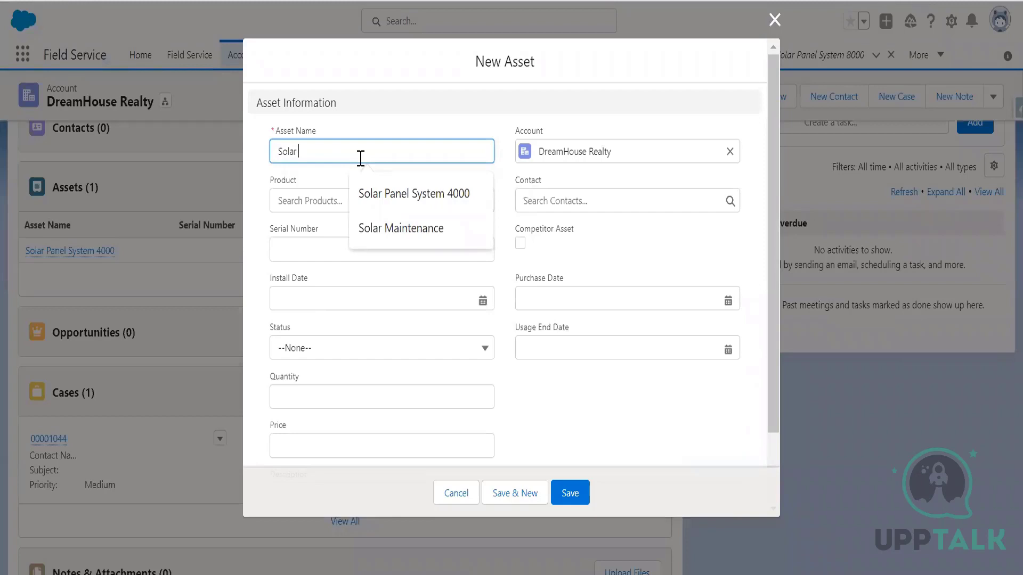
type(" pANEL")
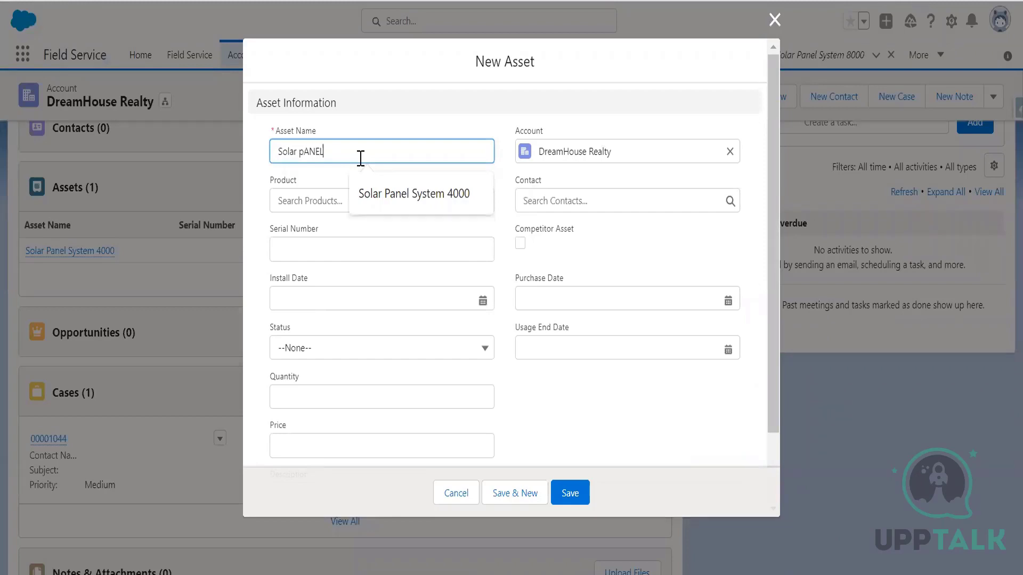
key("BackSpace")
key("BackSpace")
key("BackSpace")
key("BackSpace")
key("BackSpace")
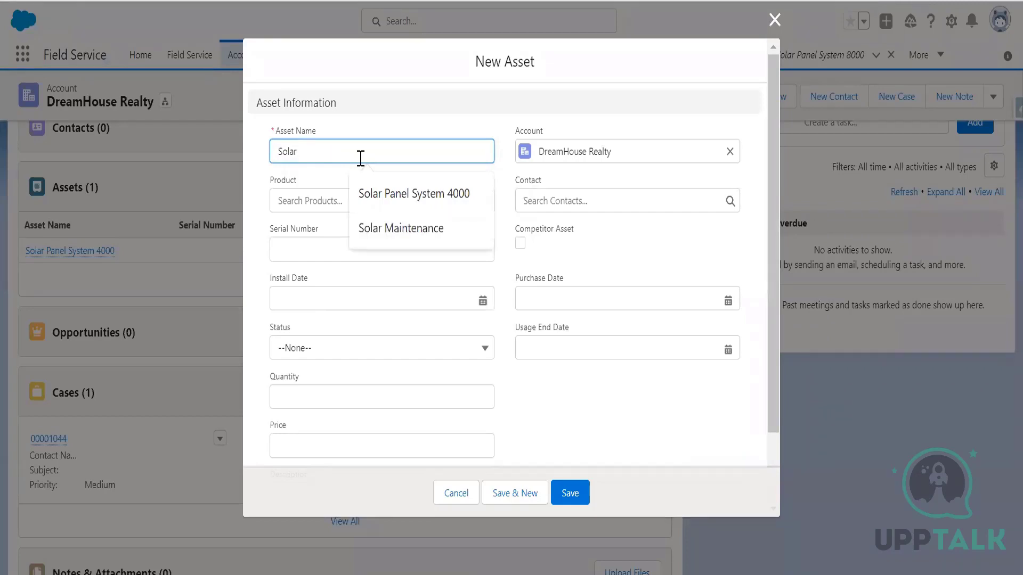
left_click(398, 192)
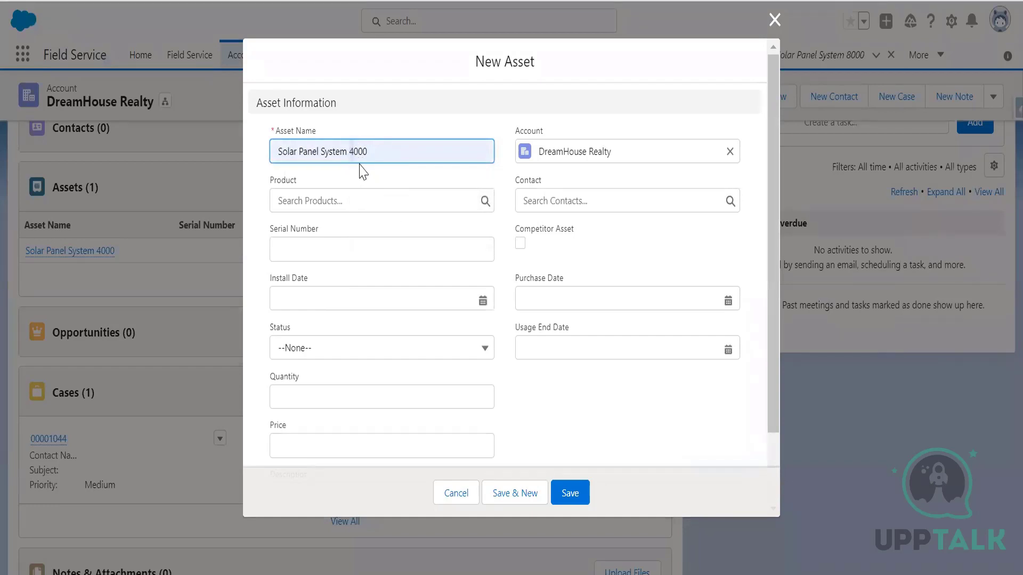
key("BackSpace")
type("8")
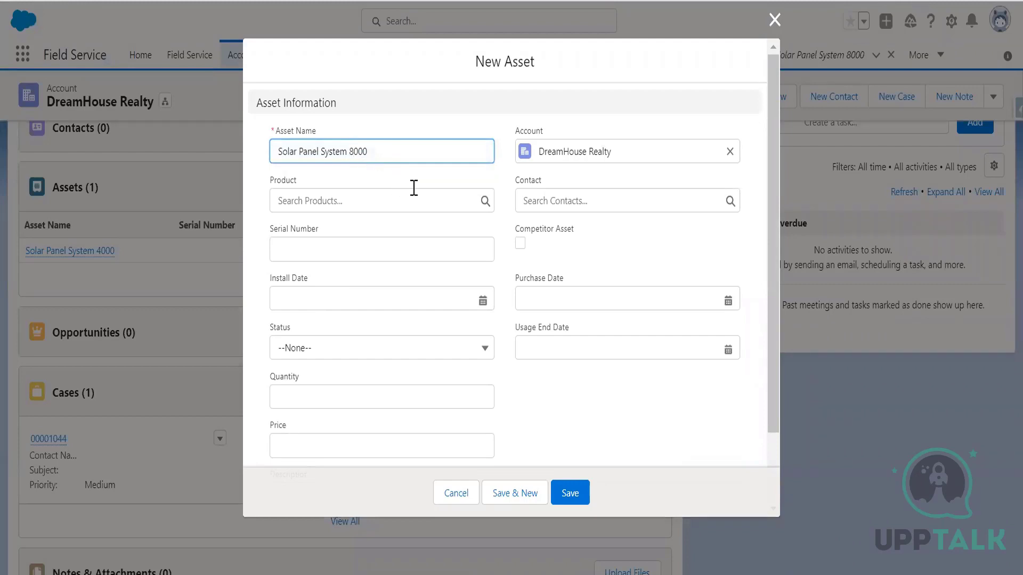
left_click(357, 198)
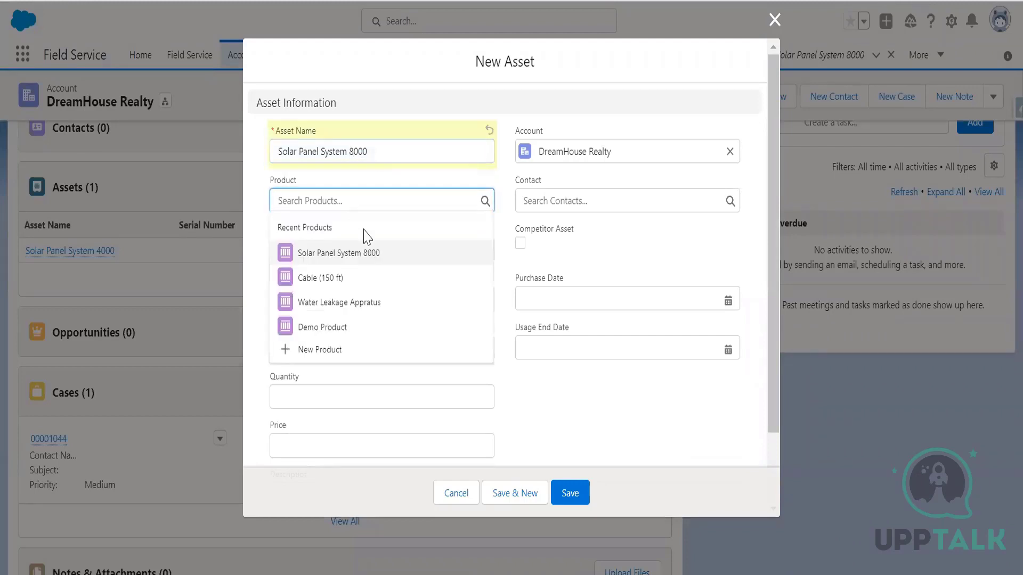
left_click(368, 251)
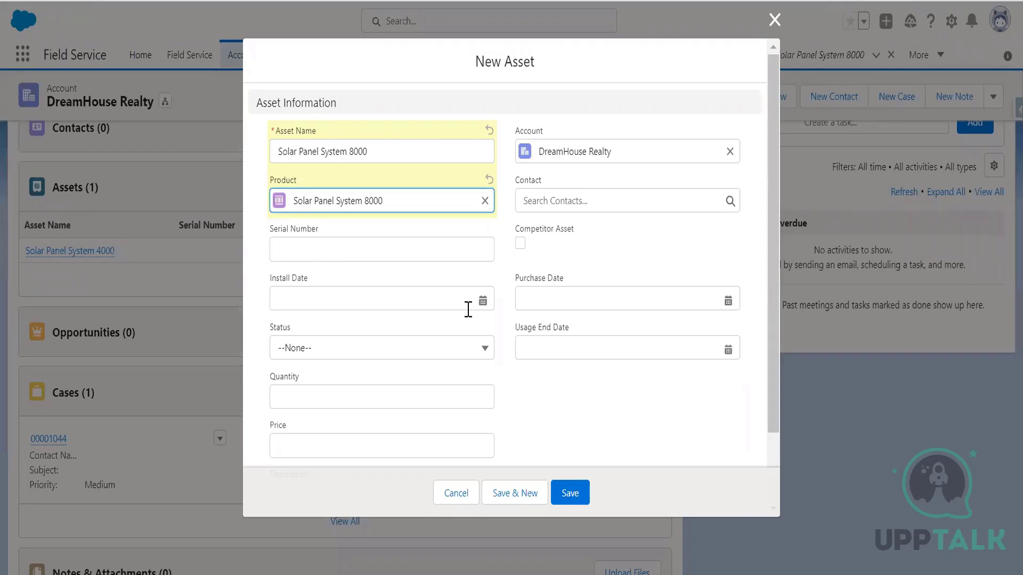
Set the asset's install date to 11/24/2022, quantity to 1 and status to Installed, save it and open its record.
left_click(487, 297)
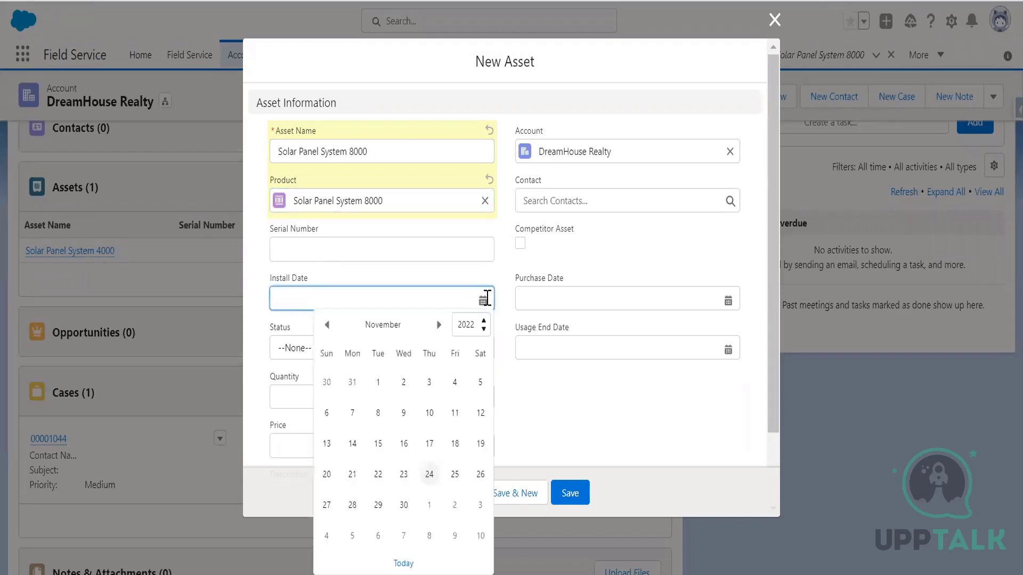
left_click(429, 474)
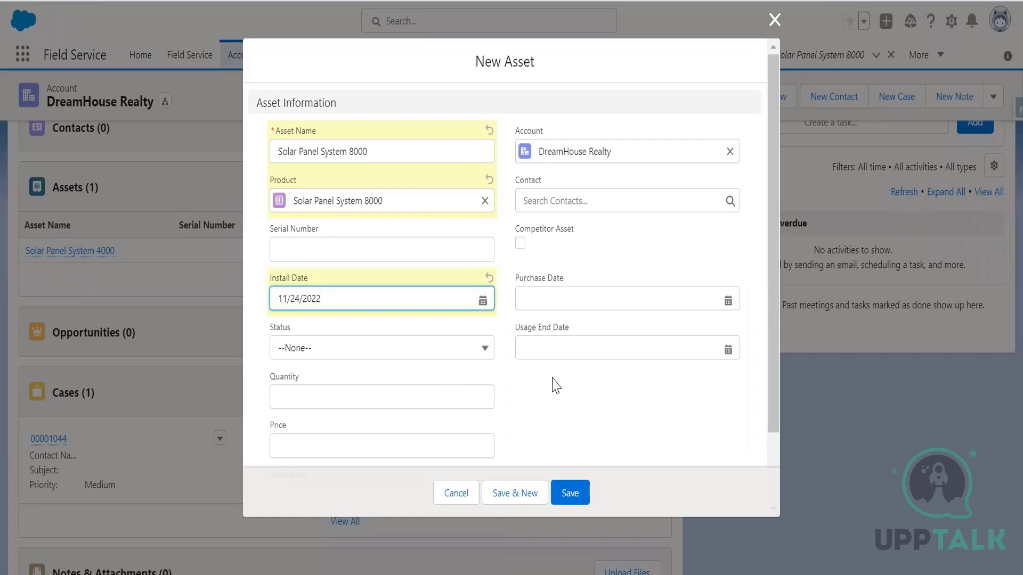
scroll(554, 384, "down", 2)
left_click(403, 310)
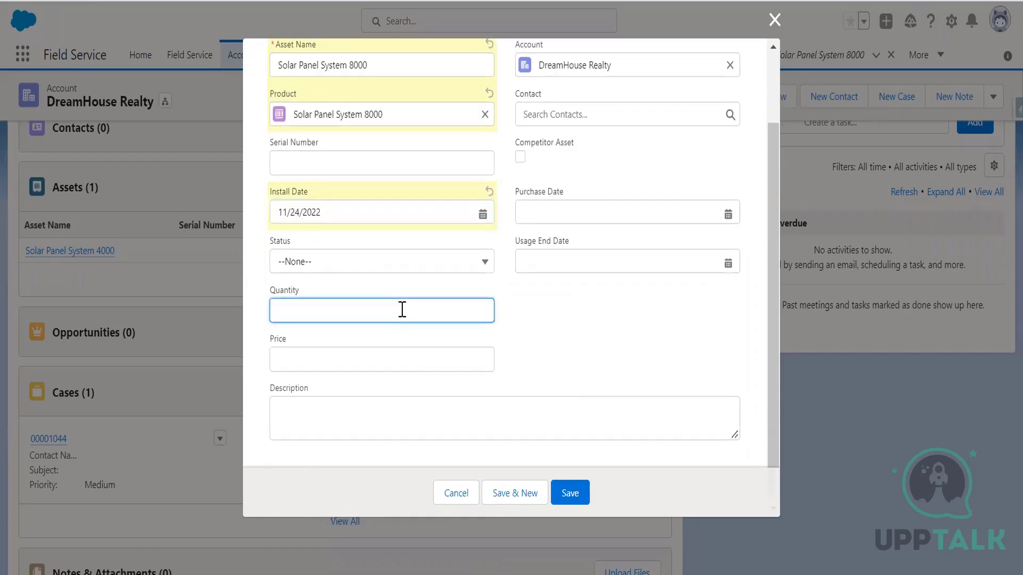
type("1")
left_click(407, 266)
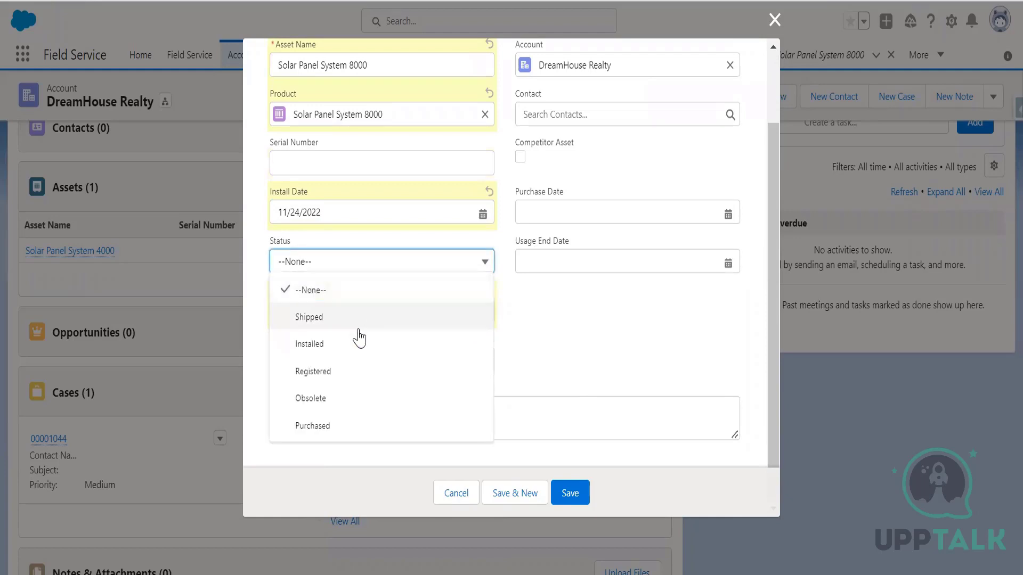
left_click(320, 345)
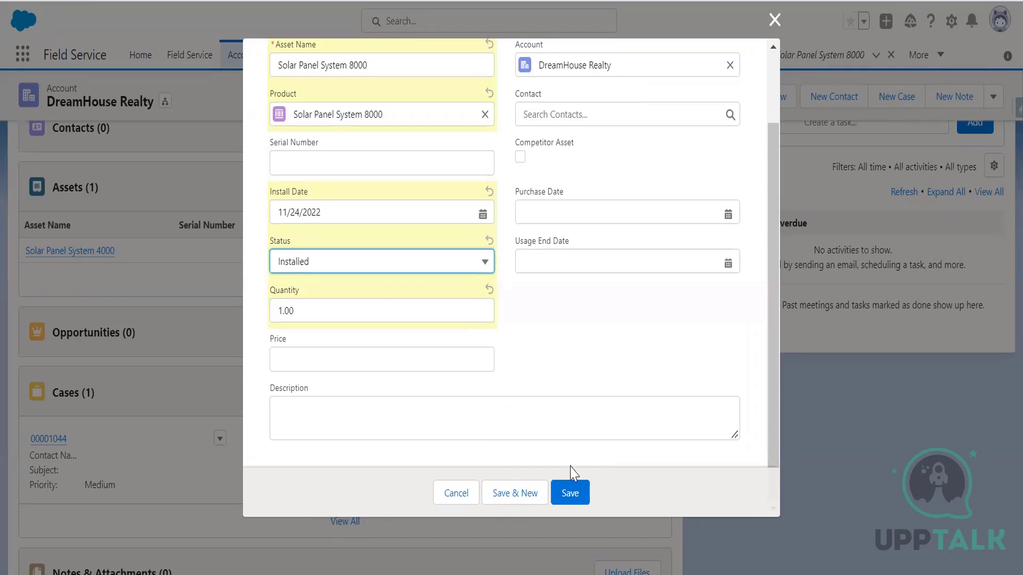
left_click(570, 493)
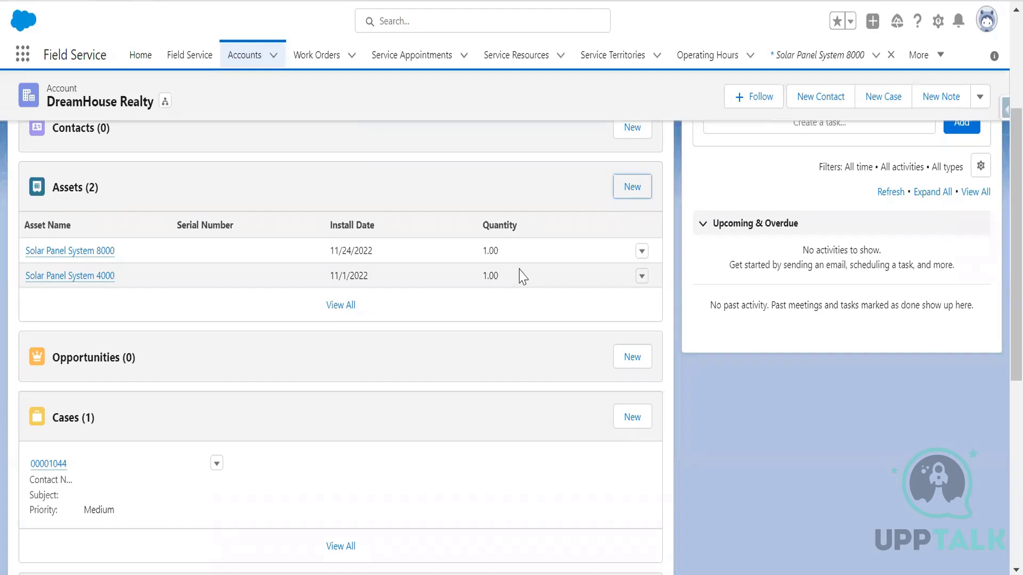
left_click(85, 252)
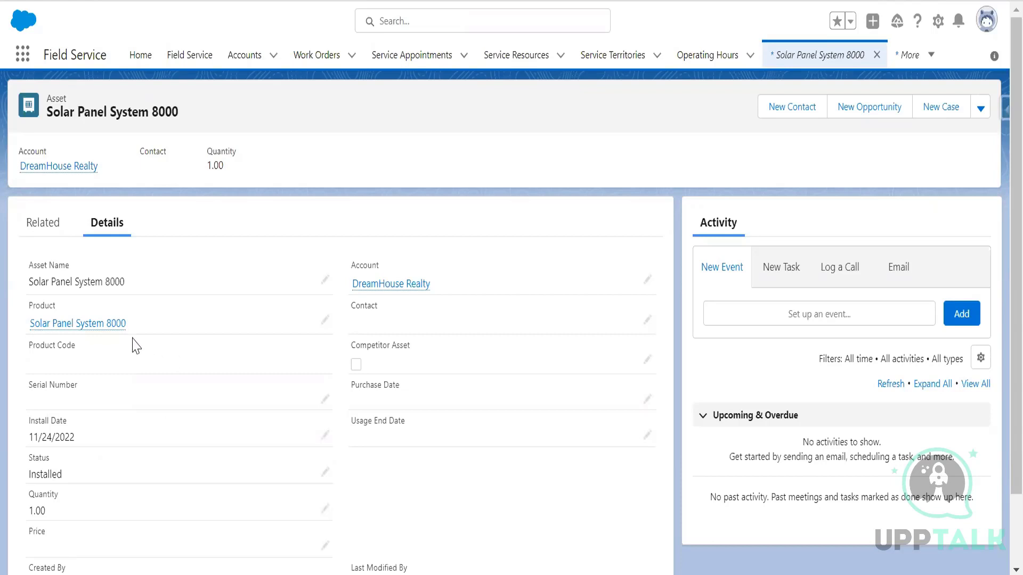
Switch to the Notepad++ notes and remove most of the empty lines above "2. Create Maintenance Plans".
key("alt+Tab")
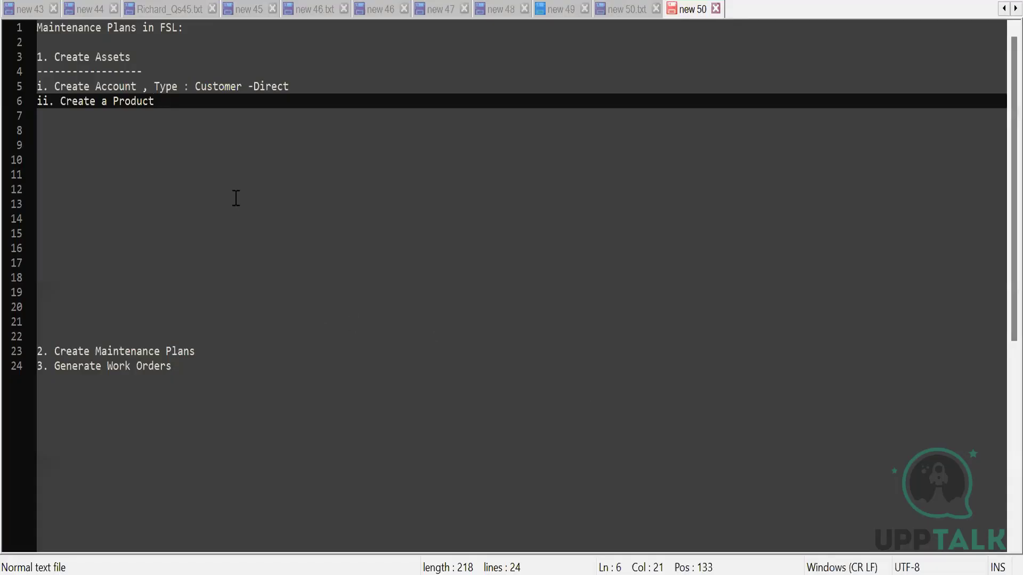
key("Return")
key("Return")
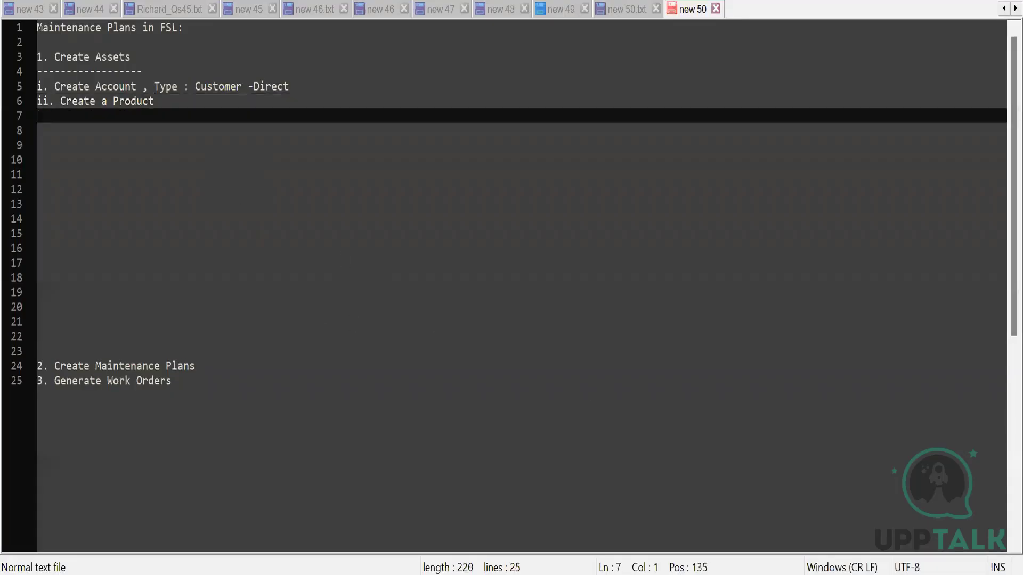
type("2.")
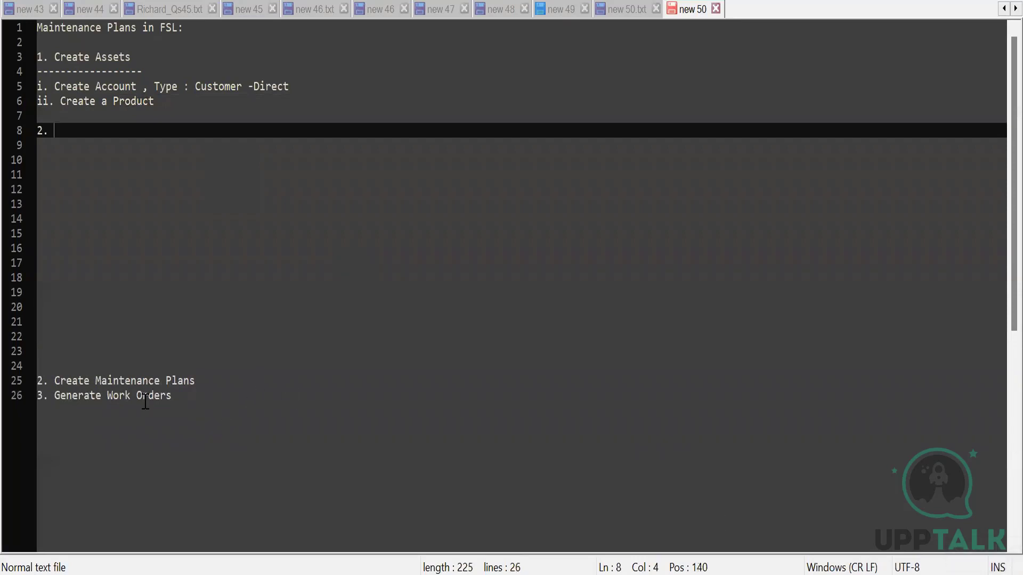
left_click_drag(75, 354, 44, 132)
key("BackSpace")
key("BackSpace")
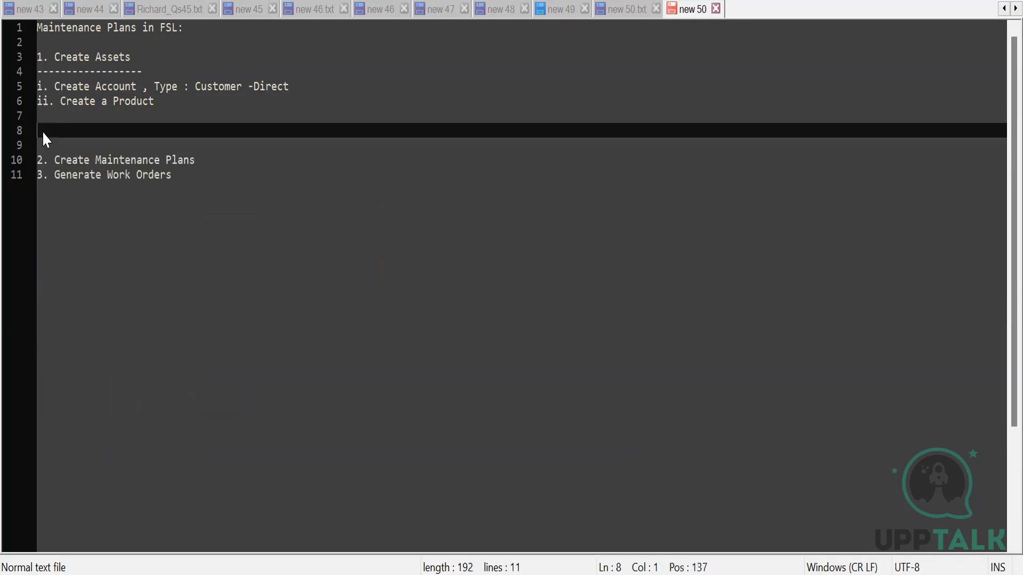
Add a dashed line followed by twelve empty lines beneath the "2. Create Maintenance Plans" heading.
left_click(238, 161)
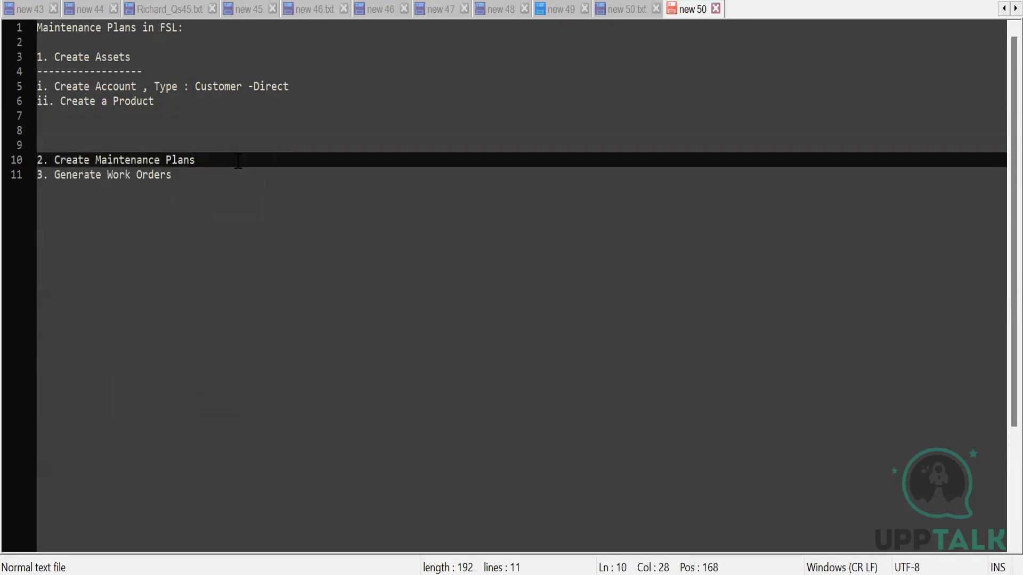
key("Return")
type("--------------------------")
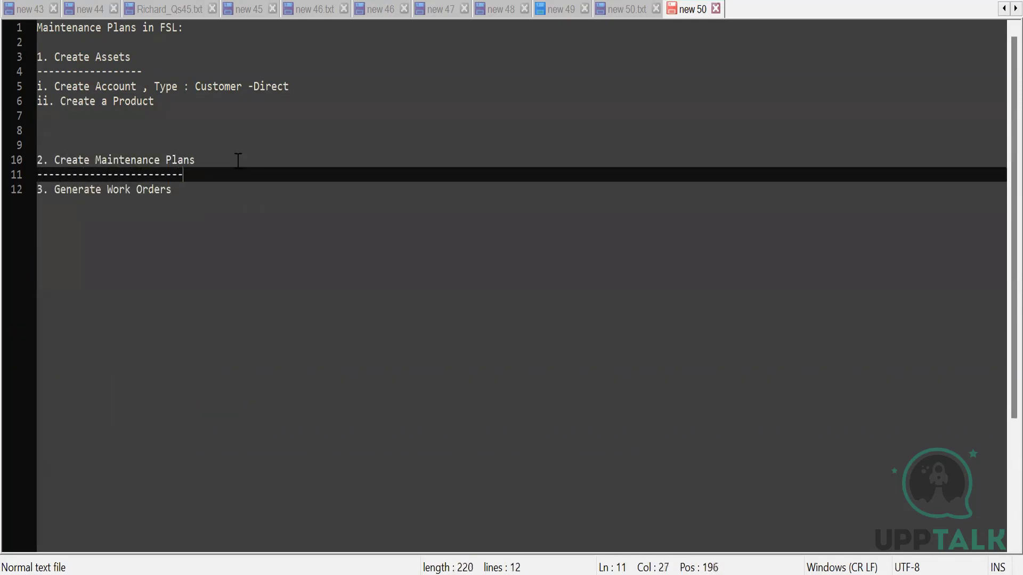
type("----")
key("Return")
key("Return")
key("Return")
key("Return")
key("Return")
key("Return")
key("Return")
key("Return")
key("Return")
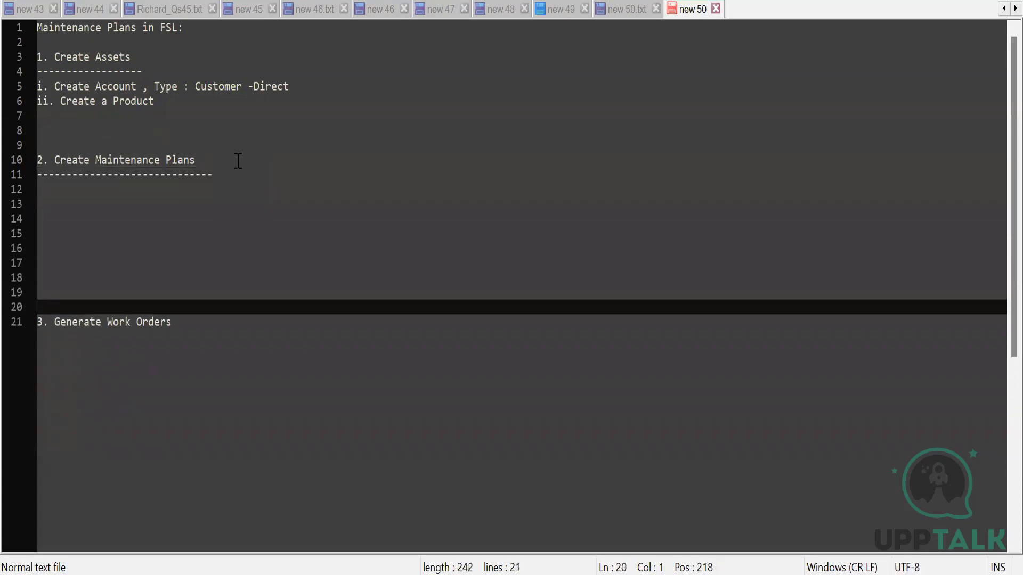
key("Return")
key("Return")
key("Return")
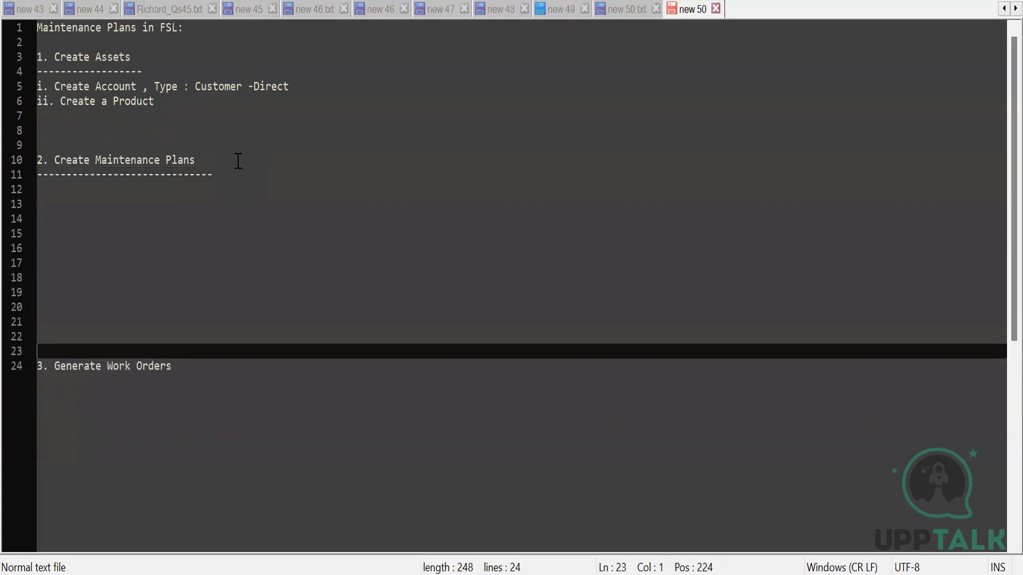
Start a sub-step numbered "i." directly below the dashed line under "2. Create Maintenance Plans".
left_click(55, 204)
left_click(49, 192)
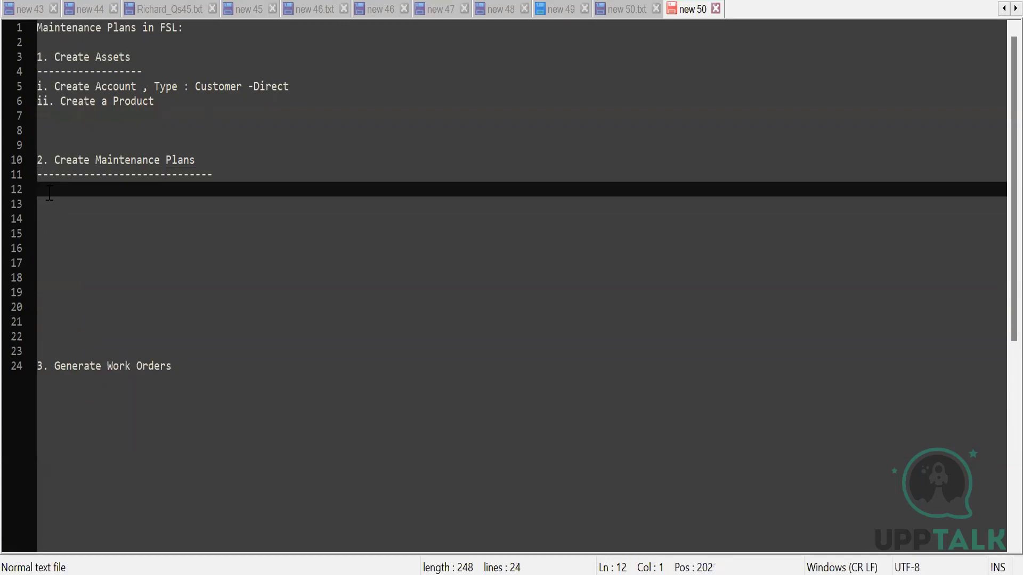
type("i.")
Append "(one Year of Monthly Maintenance)" to the "2. Create Maintenance Plans" heading.
left_click(220, 161)
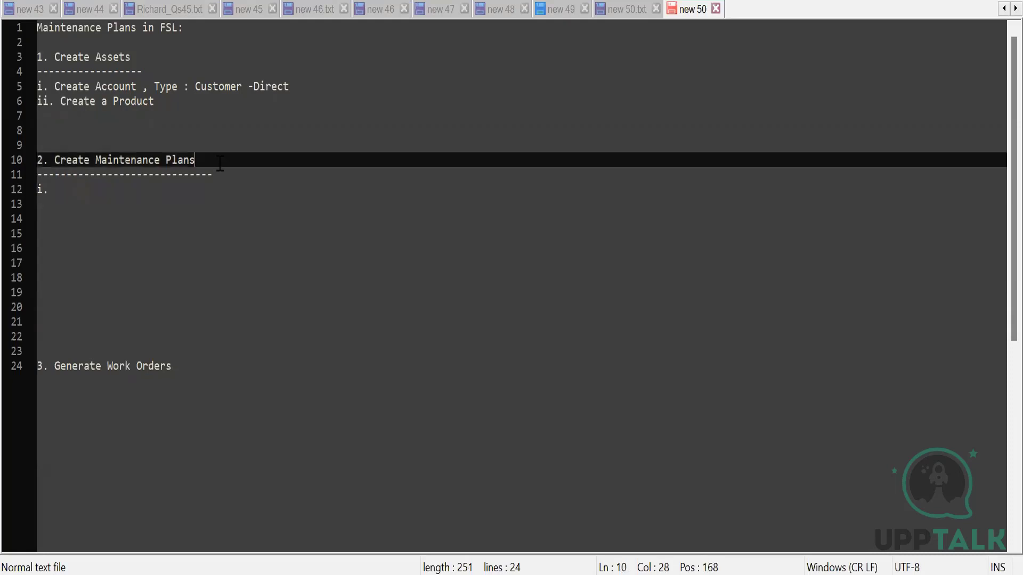
type("(")
type("one Yea")
type("r o")
type("f")
key("BackSpace")
type("of M")
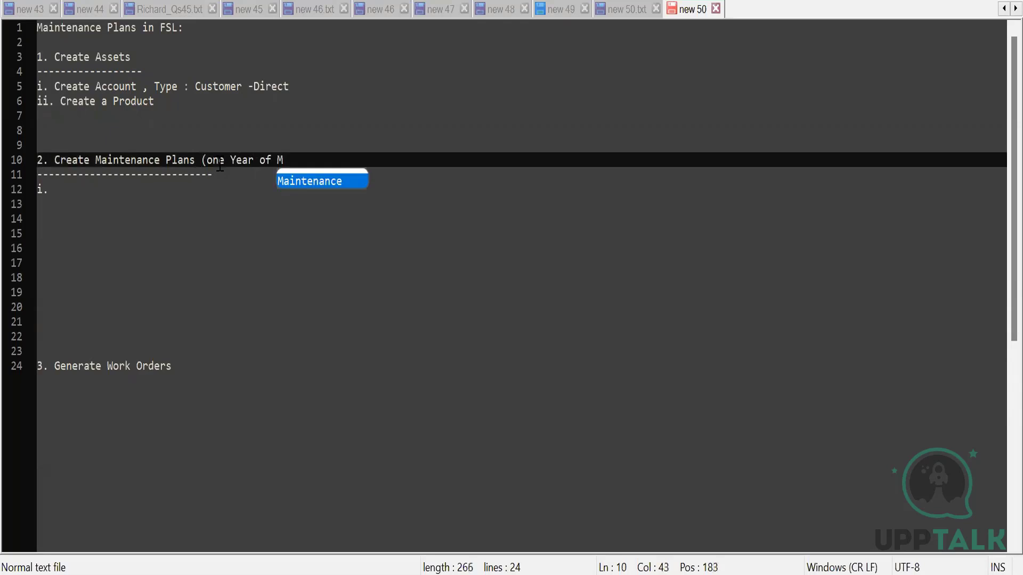
type("M")
key("BackSpace")
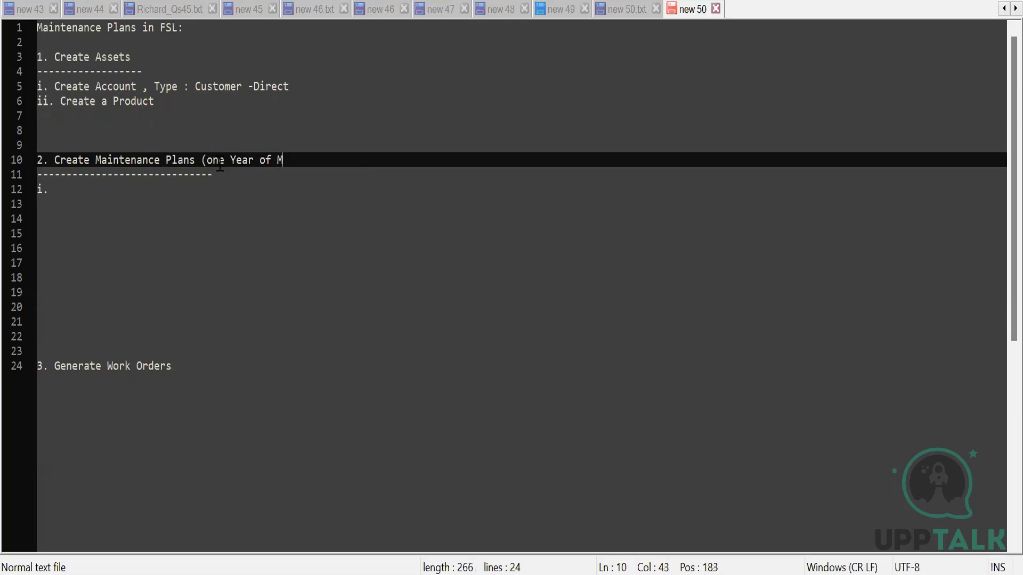
type("onthly mAIN")
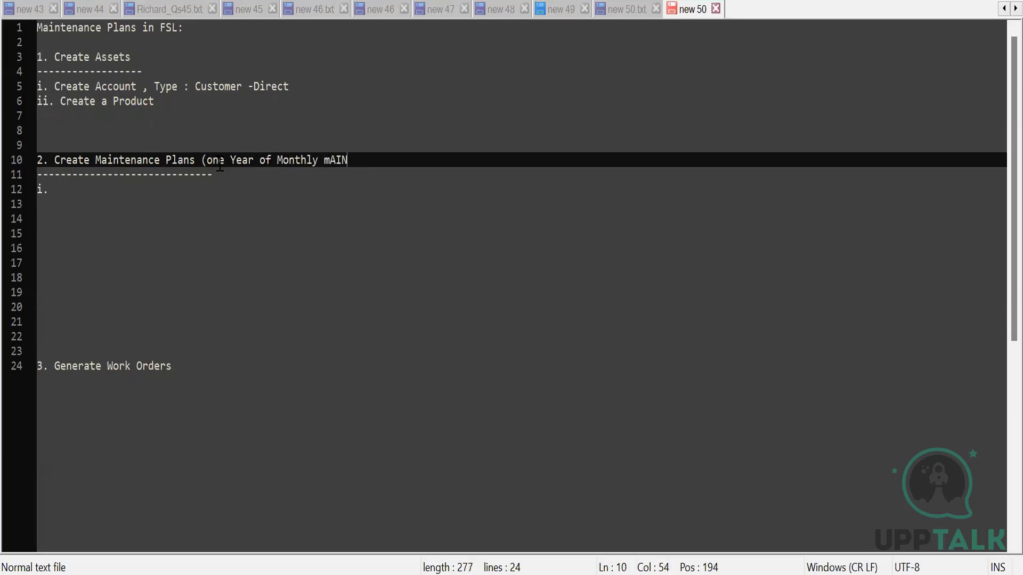
type("TENANCE")
key("BackSpace")
key("BackSpace")
key("BackSpace")
key("BackSpace")
key("BackSpace")
key("BackSpace")
key("BackSpace")
key("BackSpace")
key("BackSpace")
key("BackSpace")
key("BackSpace")
type("M")
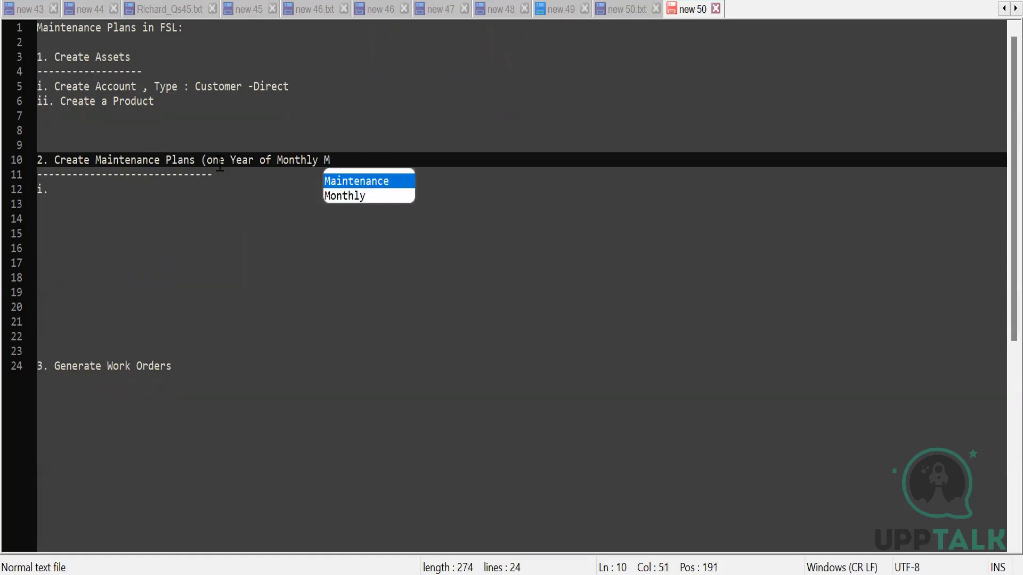
key("Return")
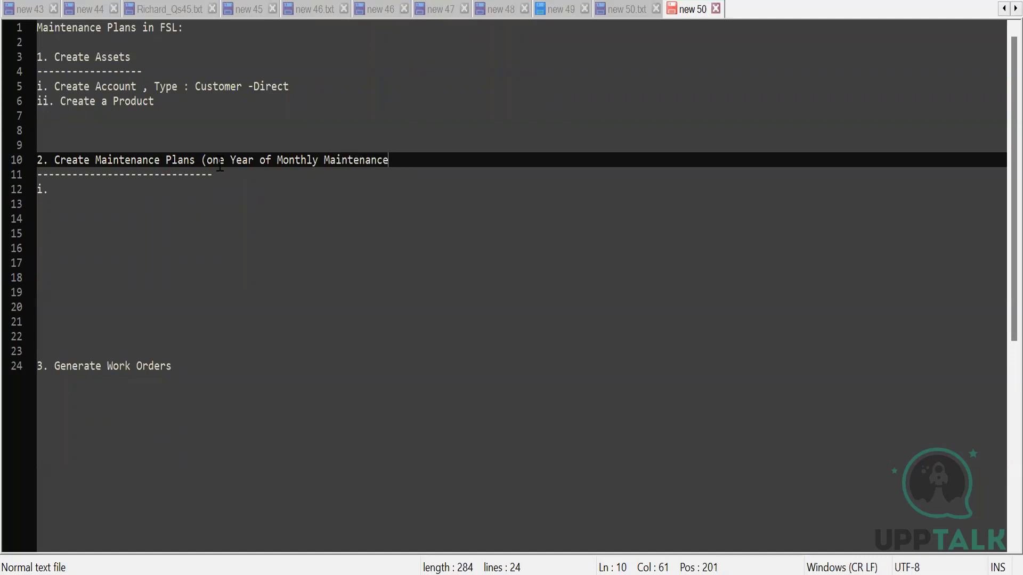
type(")")
Complete sub-step i. under the Maintenance Plans heading with the text "Create a Work Type".
left_click(62, 191)
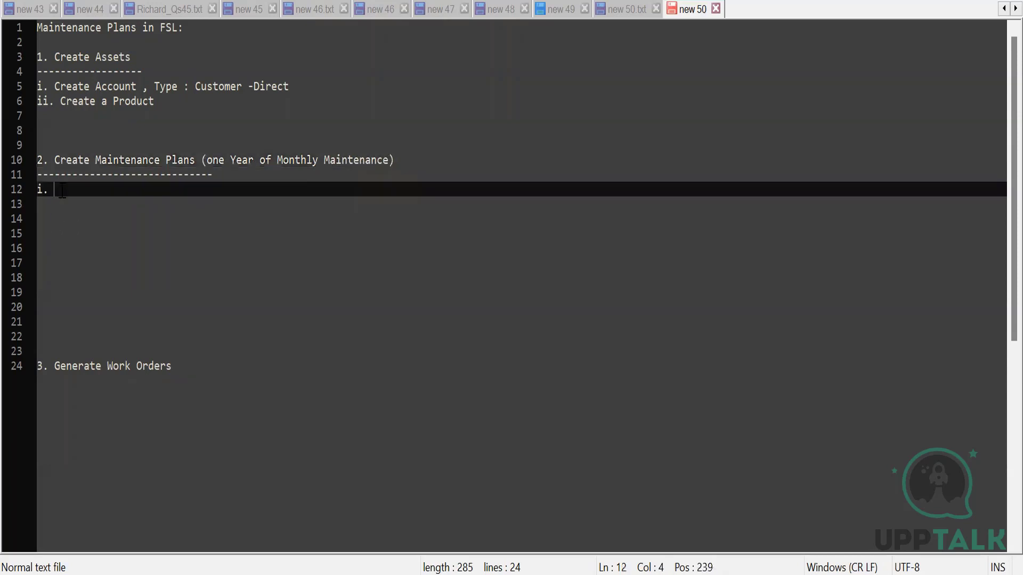
type("Cre")
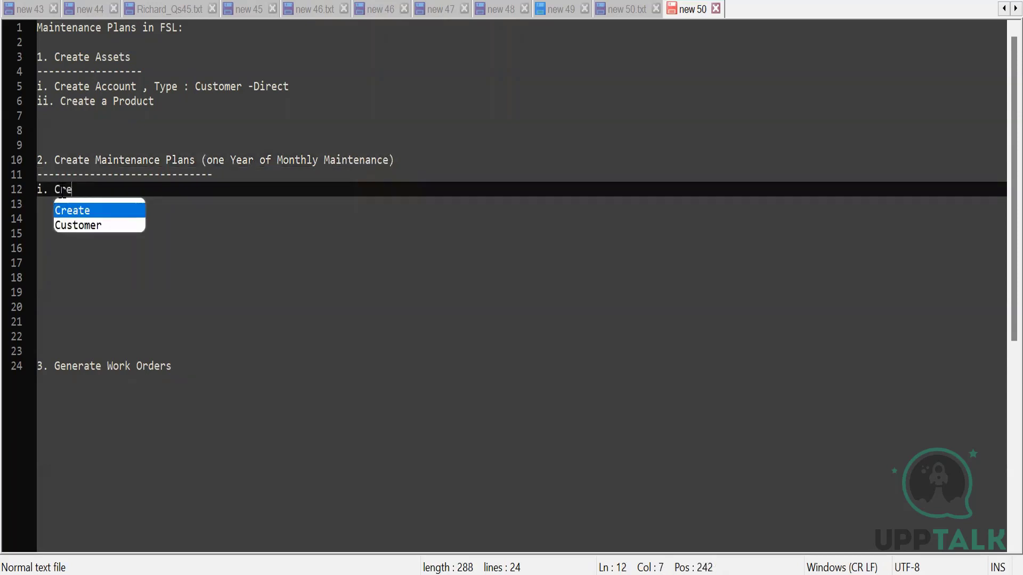
type("ate a ")
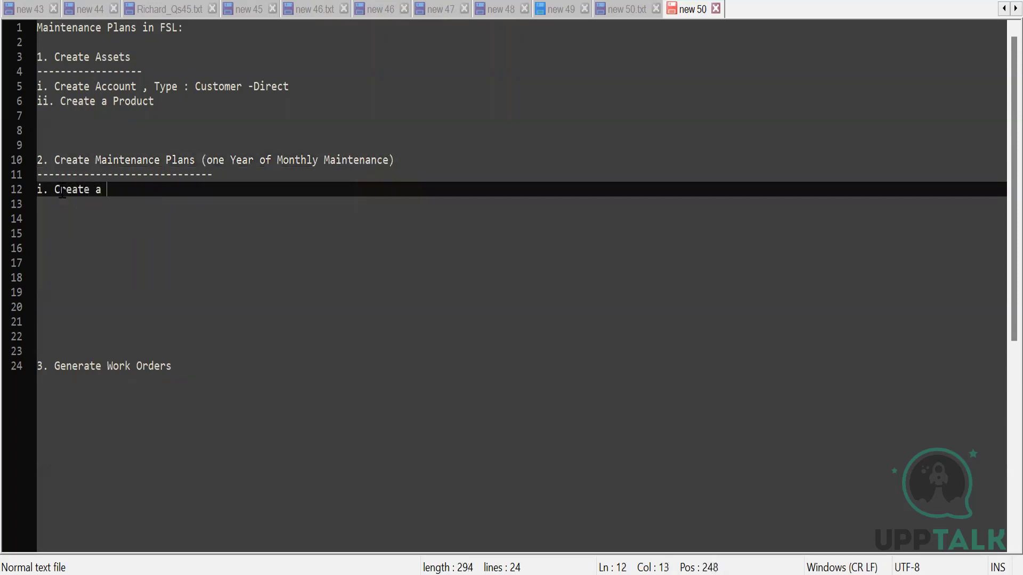
type("Work")
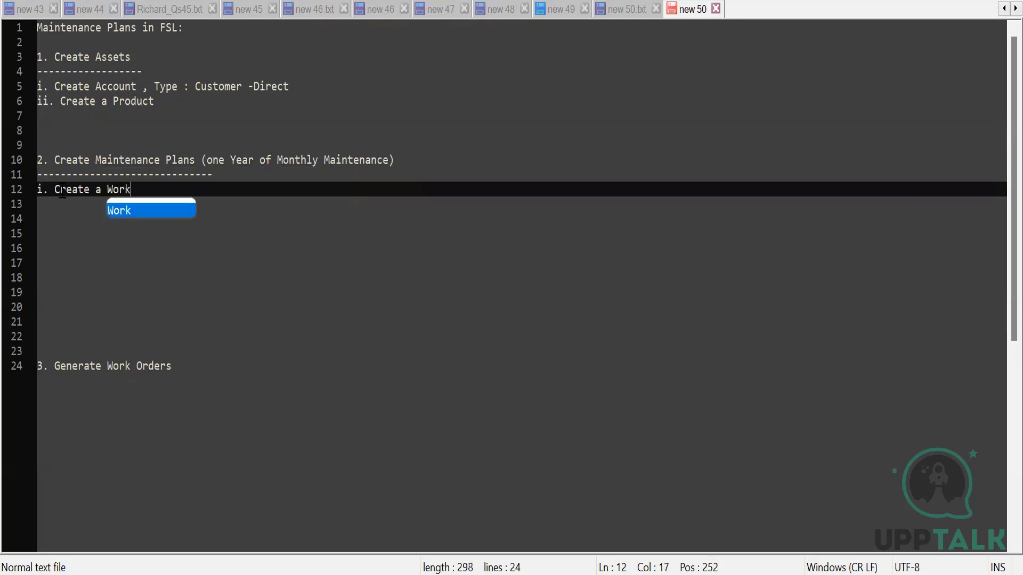
type(" Type")
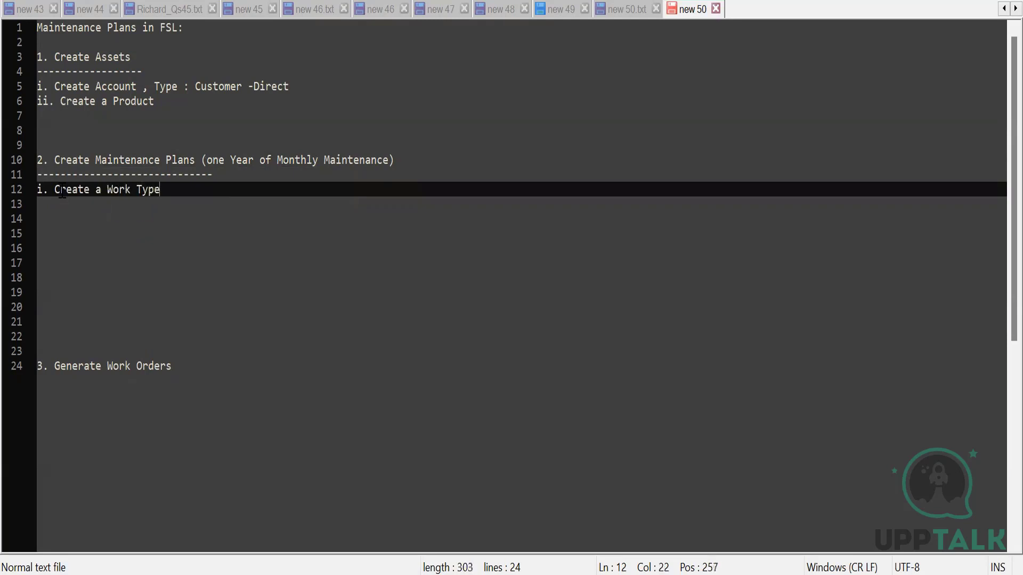
Add the sub-step "ii. Create MP for Assets" on a new line below sub-step i. of section 2.
key("Return")
type("ii. ")
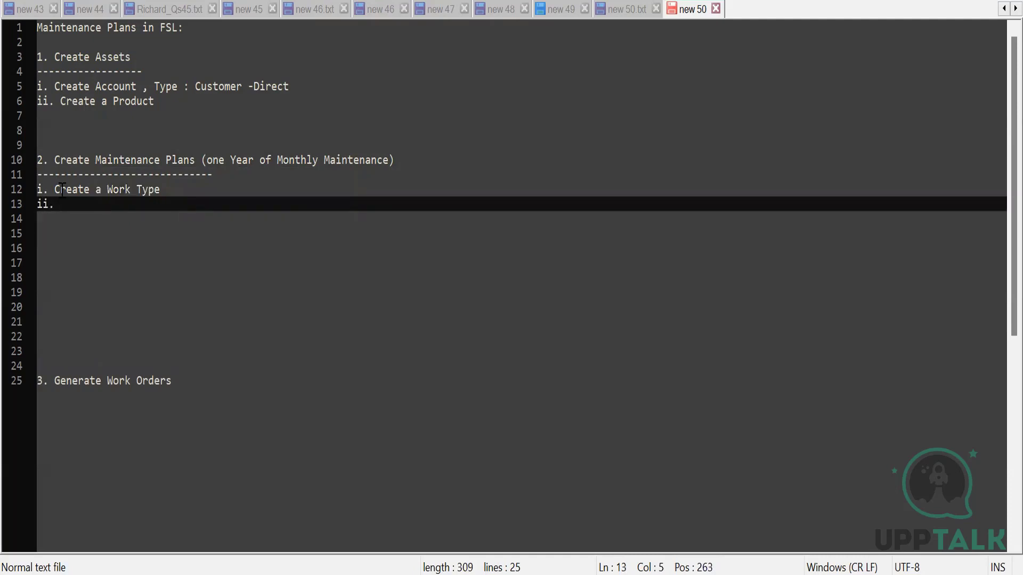
type("Creat")
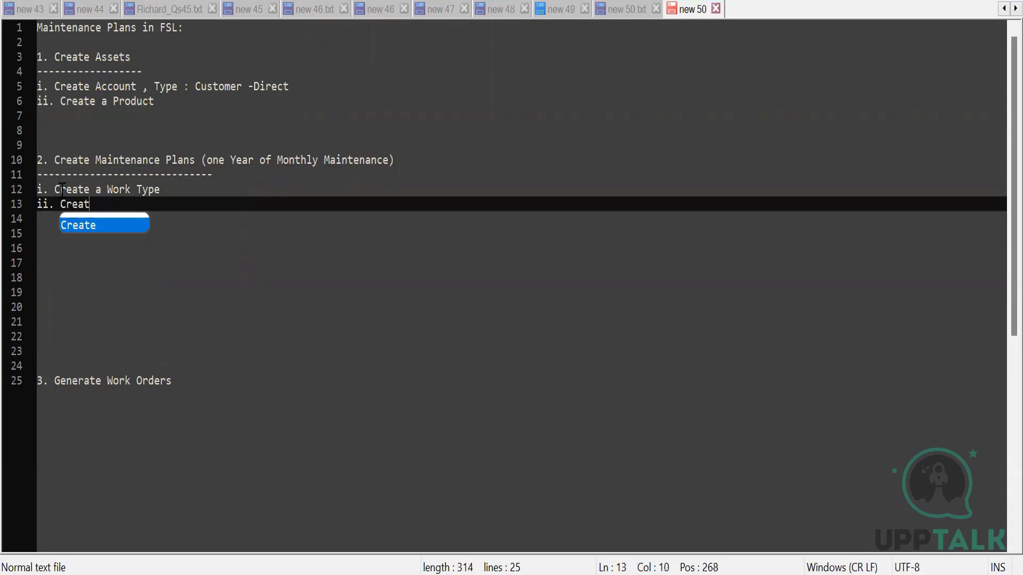
type("e MP ")
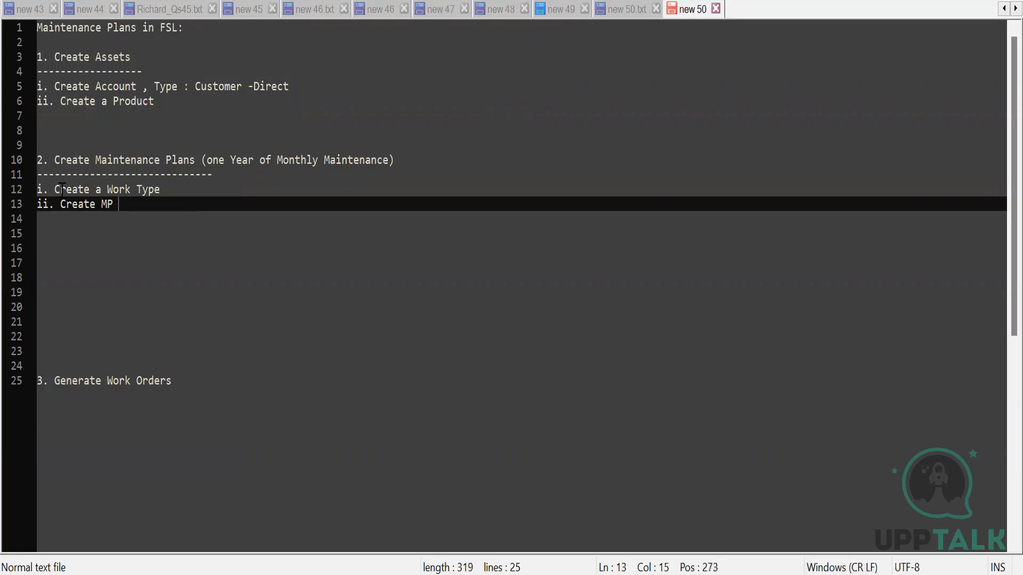
type("for A")
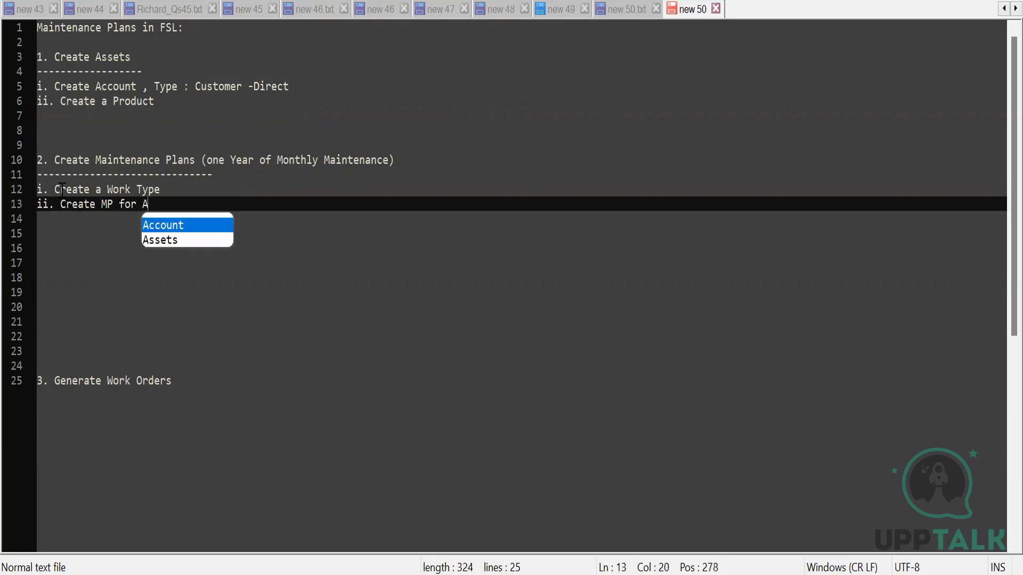
type("ssets")
Add the sub-step "iii.Define the condition for service visits using a maintenance work rule" on the next line.
key("Return")
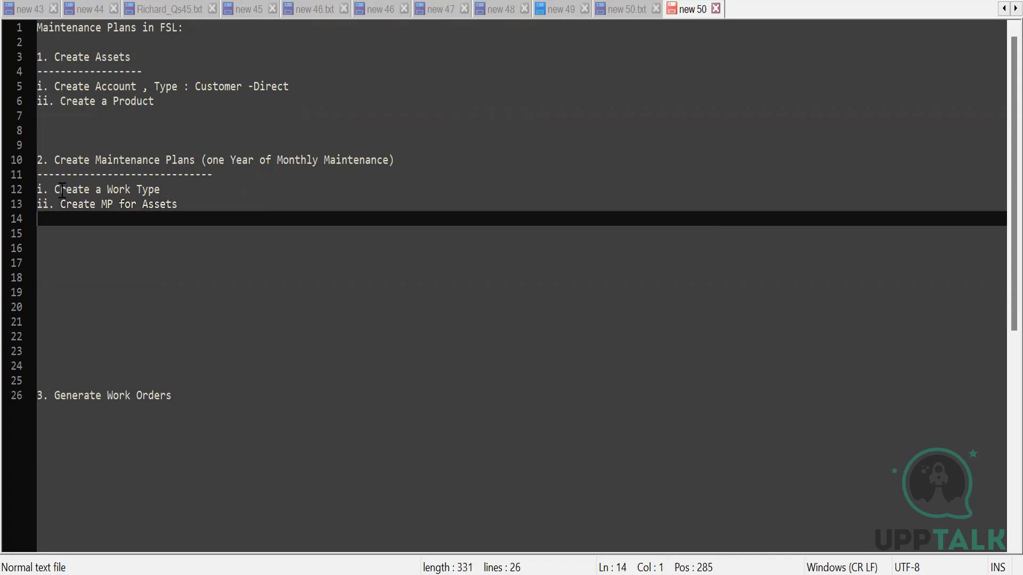
type("iii.")
type("Define ")
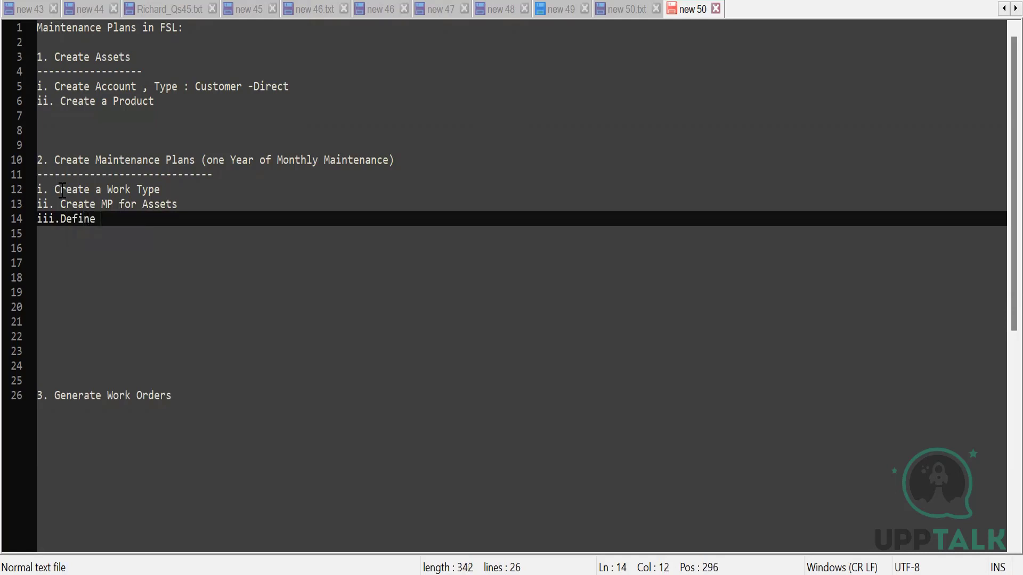
type("the cond")
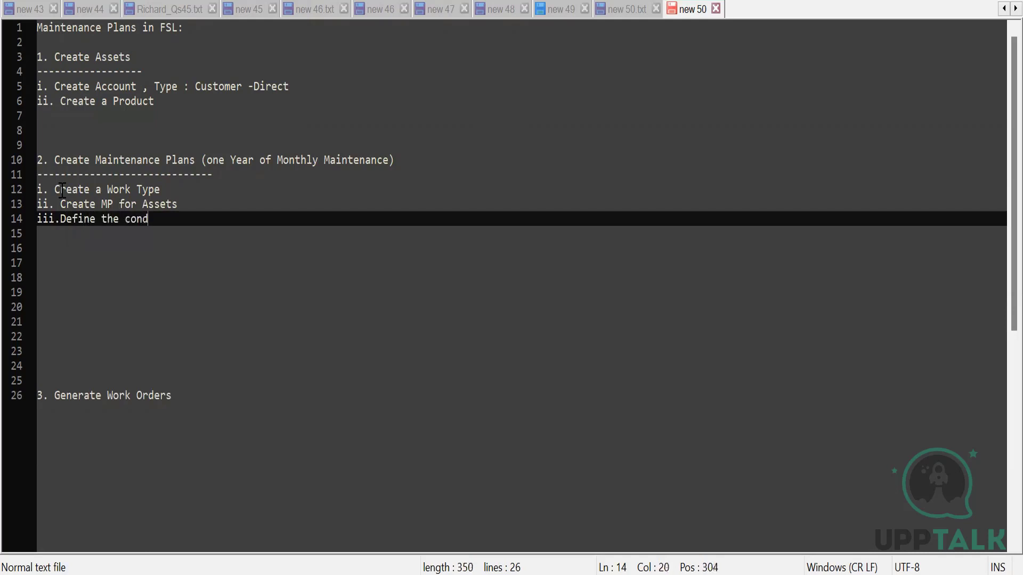
type("ition for serv")
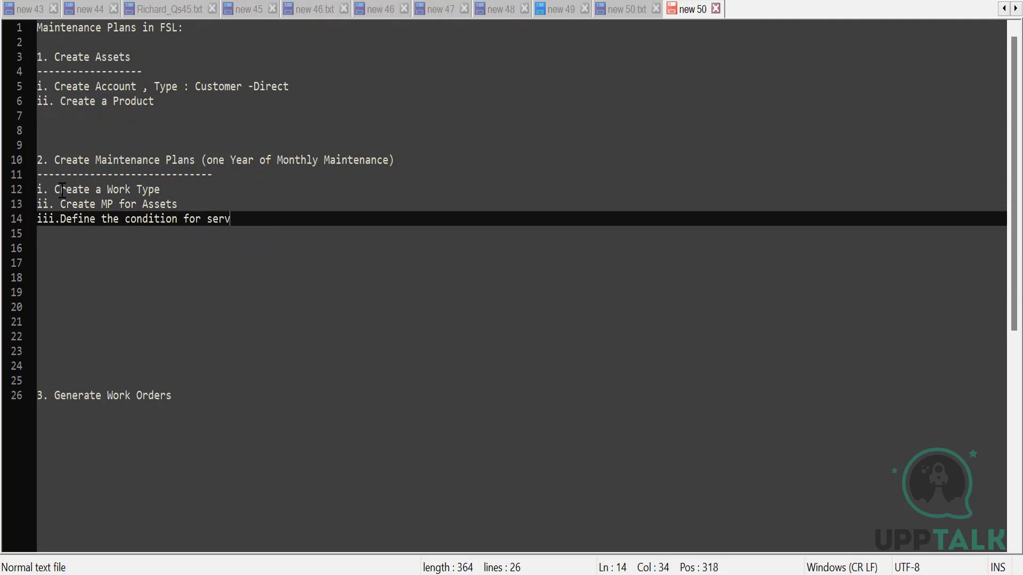
type("ice visits ising")
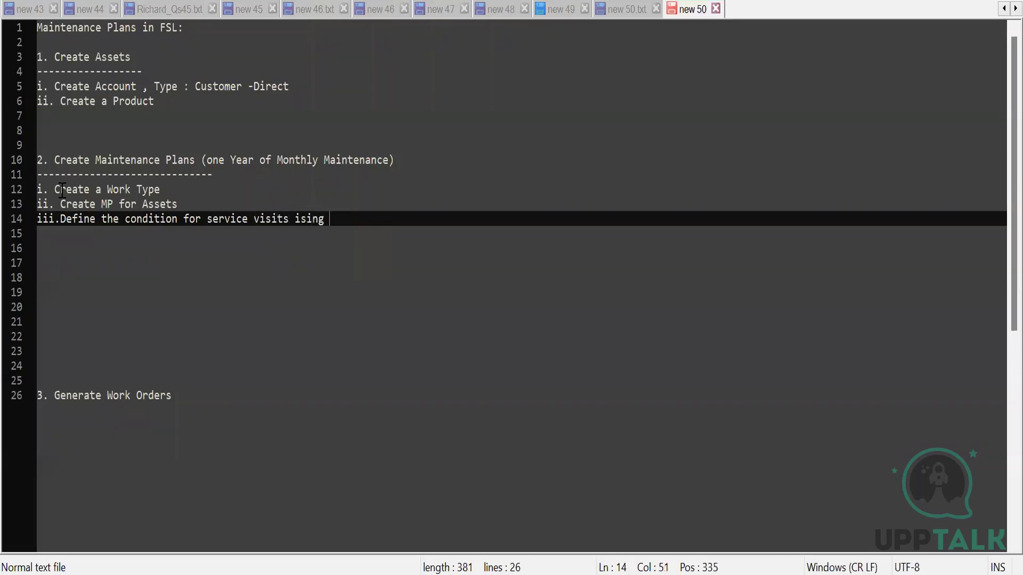
key("BackSpace")
key("BackSpace")
key("BackSpace")
key("BackSpace")
key("BackSpace")
key("BackSpace")
type("isong")
key("BackSpace")
key("BackSpace")
key("BackSpace")
key("BackSpace")
key("BackSpace")
type("using a maintena")
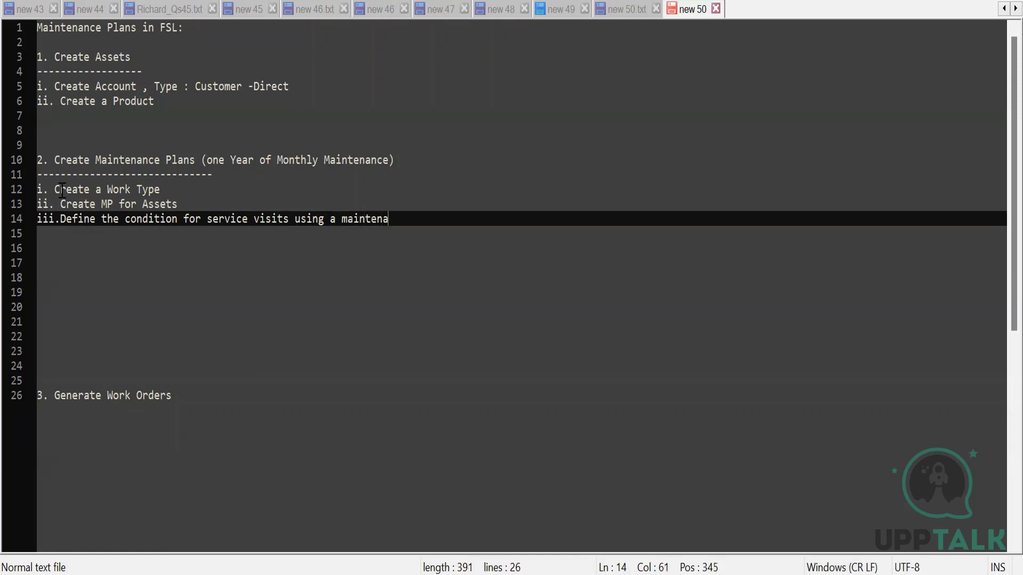
type("nce work rule")
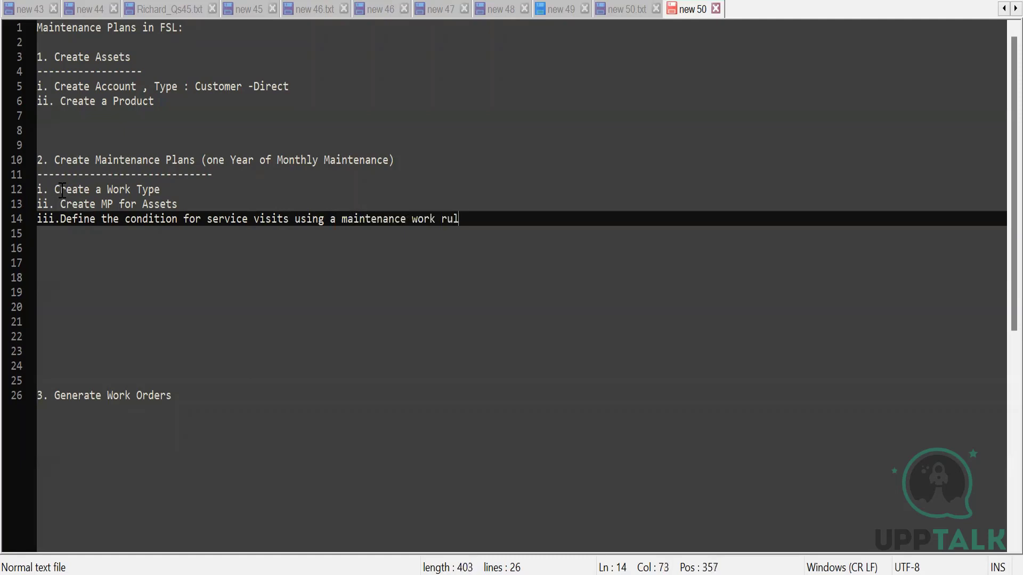
Add the sub-step "iv. Associate the asset with the MP" on a new line below sub-step iii.
key("Return")
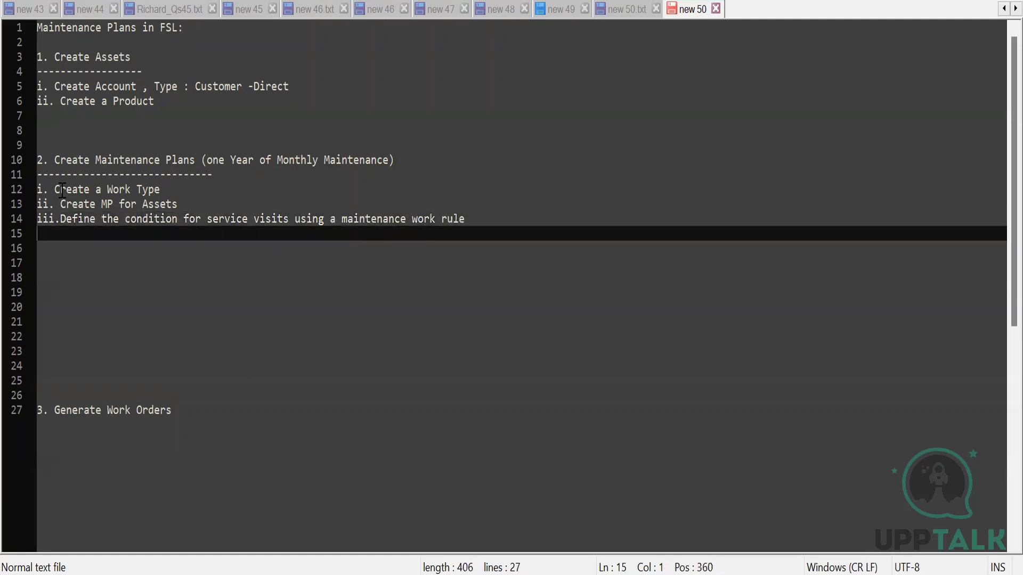
type("i")
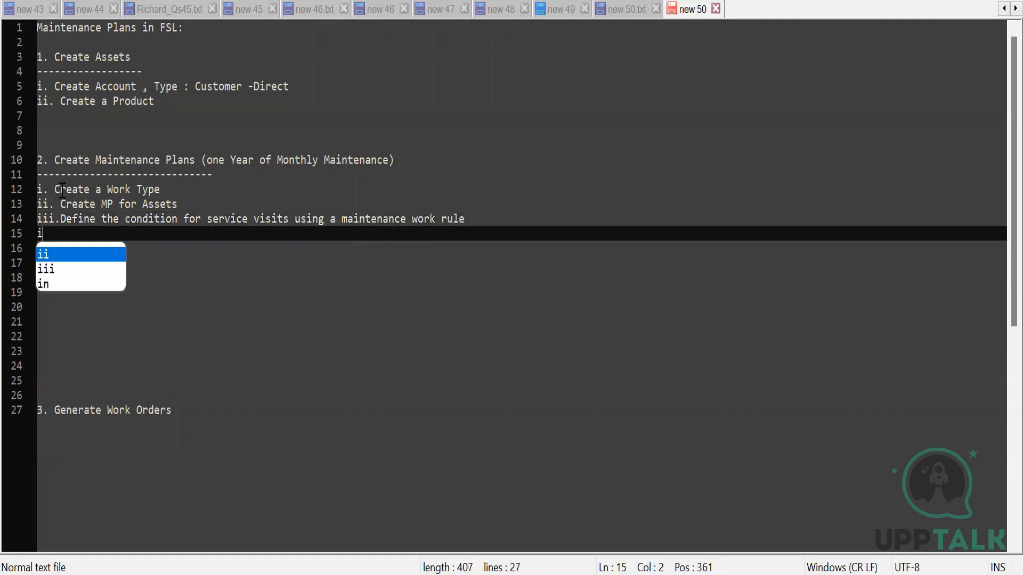
type("v. A")
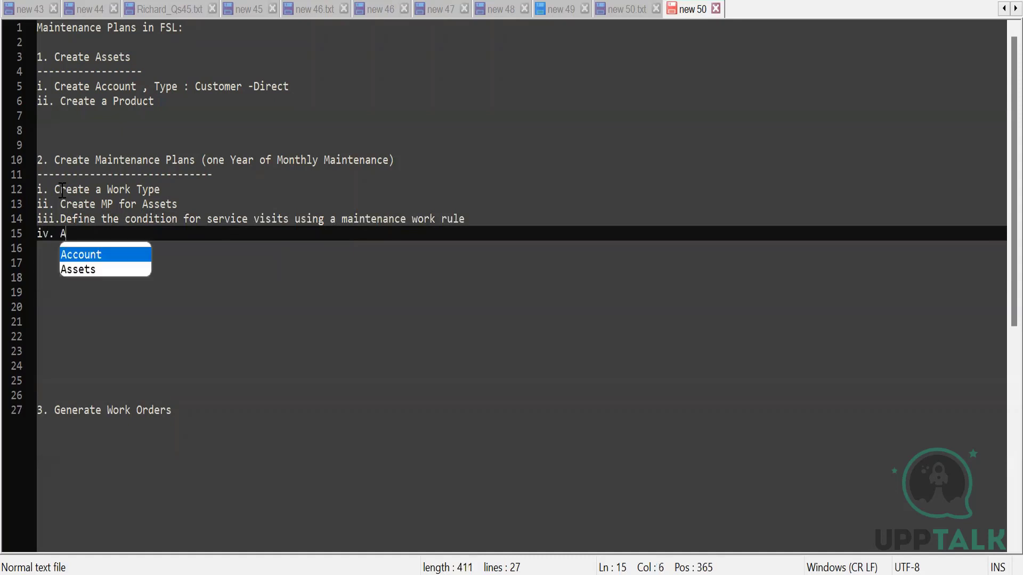
type("ssociate ")
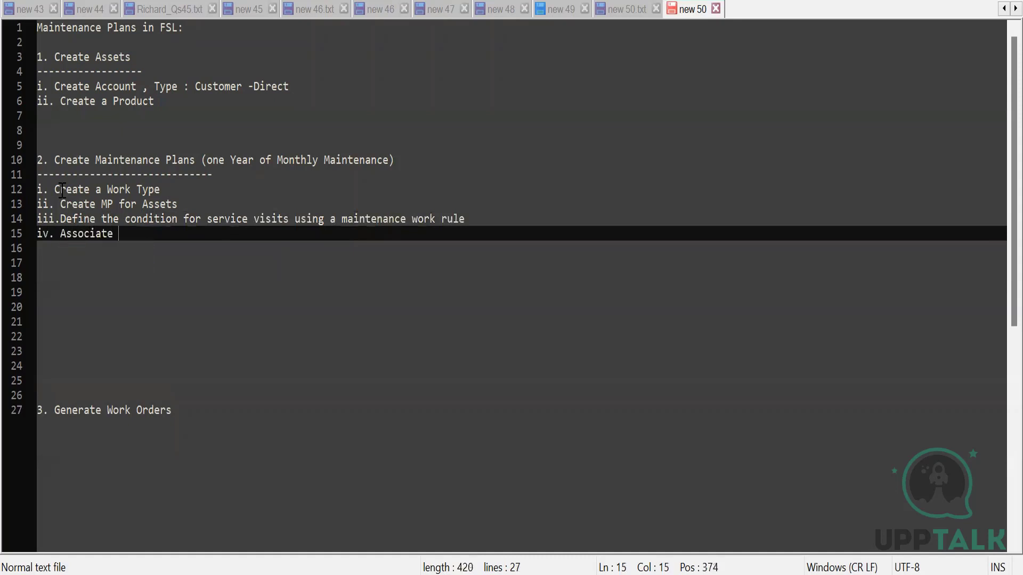
type("the asset with th")
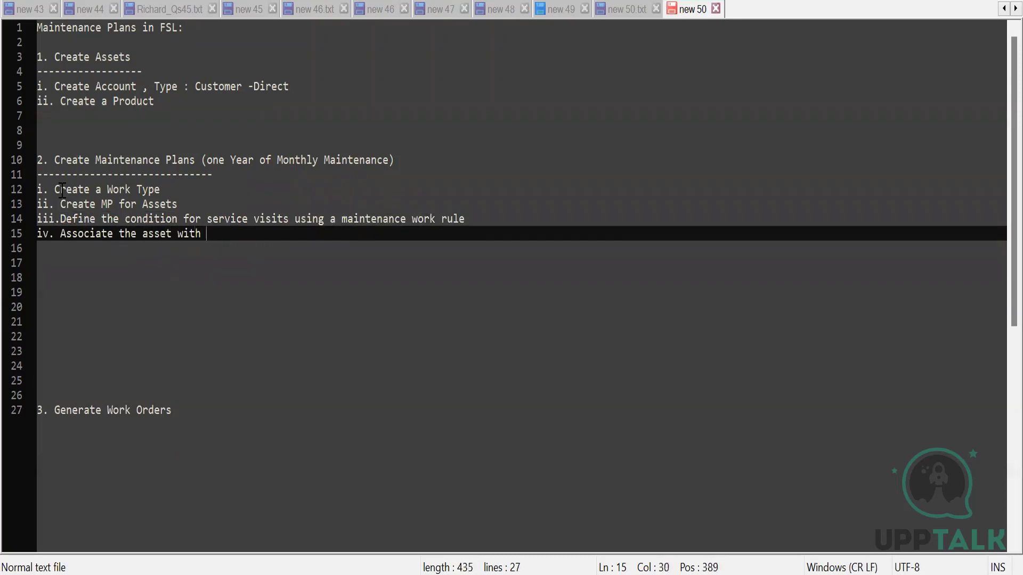
type("e MP")
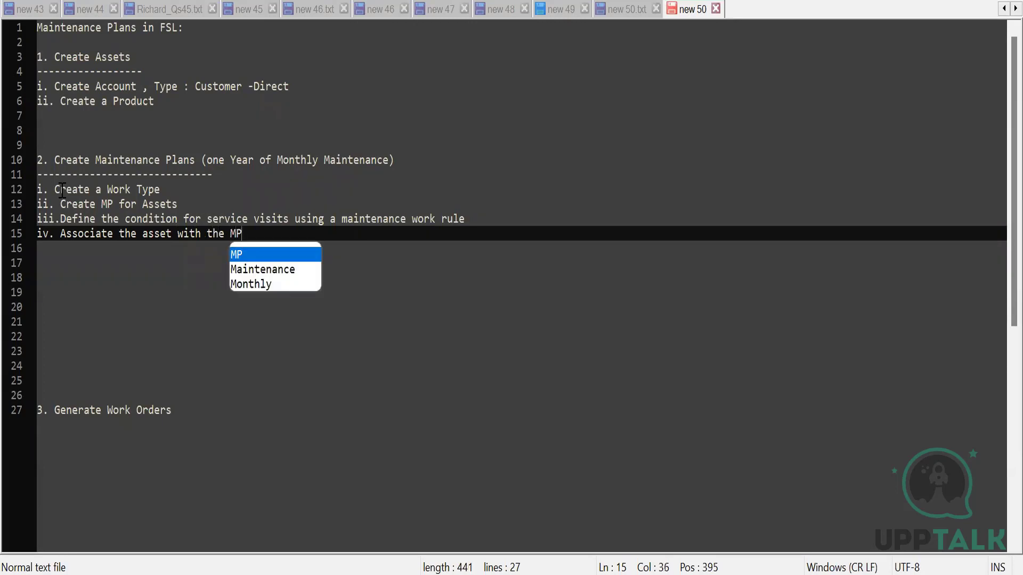
Add the sub-step "v. Generate Work orders used to schedule each Service Appointment" on a new line below sub-step iv.
key("Return")
key("Return")
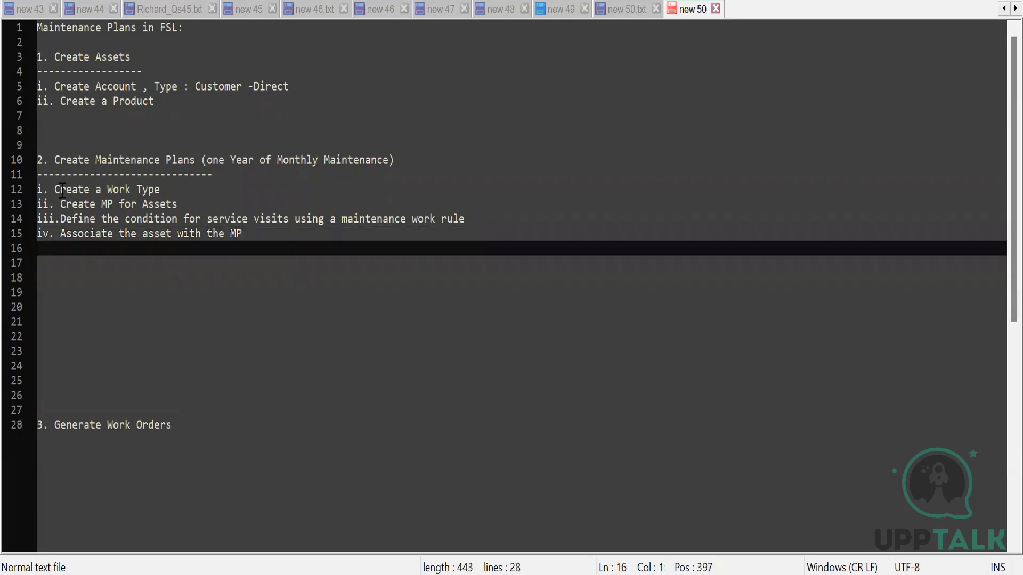
type("v.")
key("BackSpace")
key("BackSpace")
type("v. Generate")
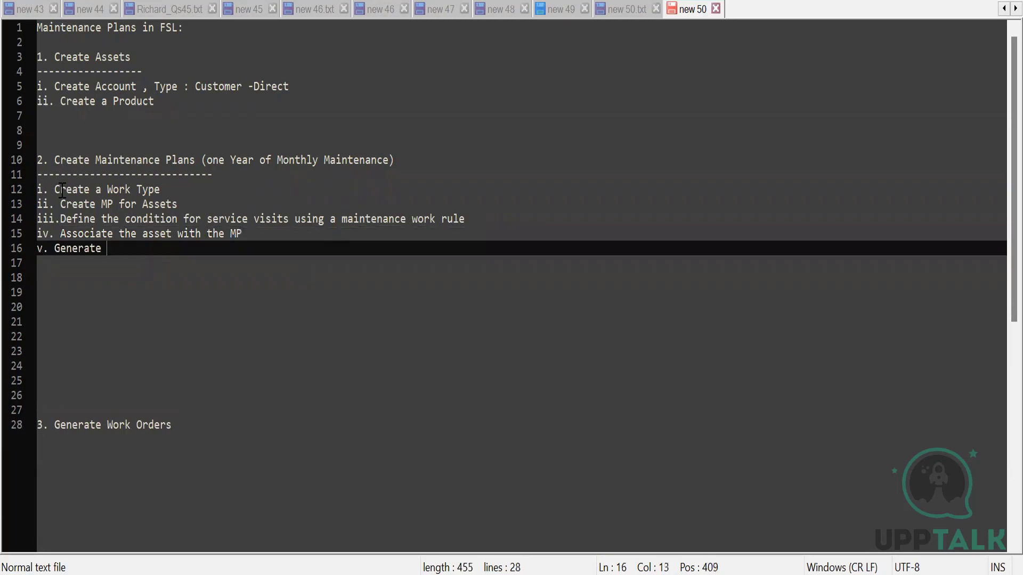
type(" Work ")
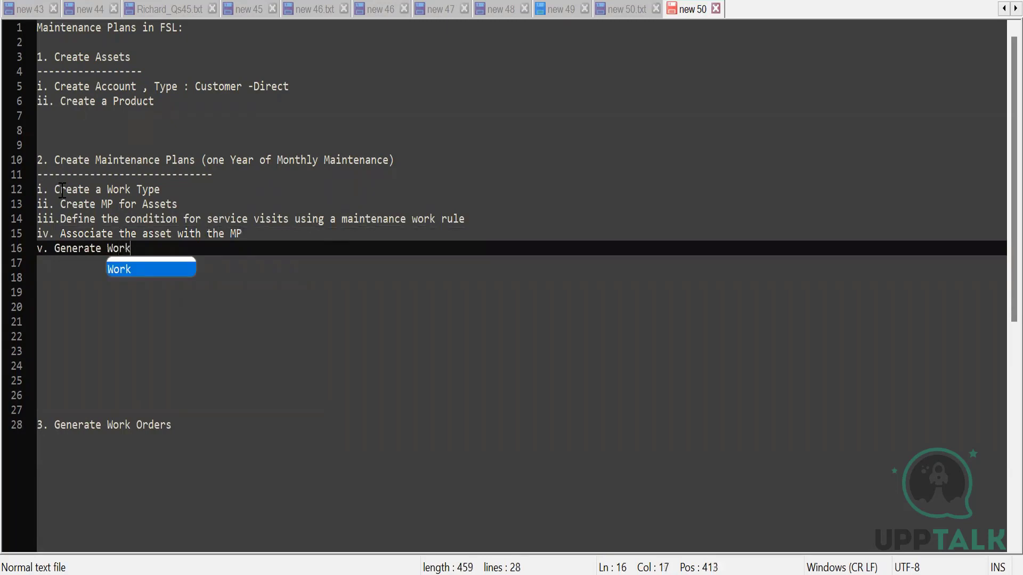
type("orde")
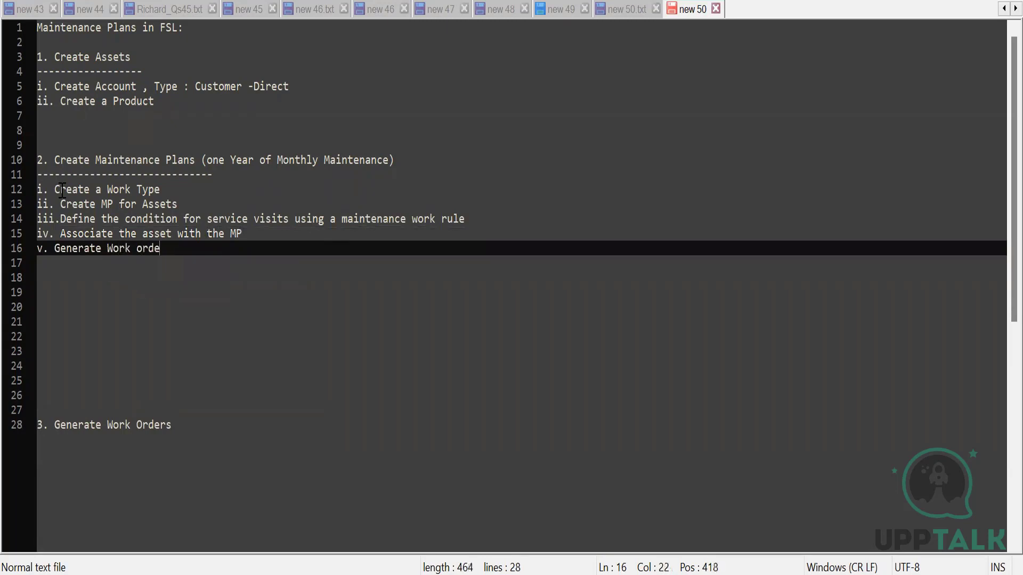
type("rs used to sc")
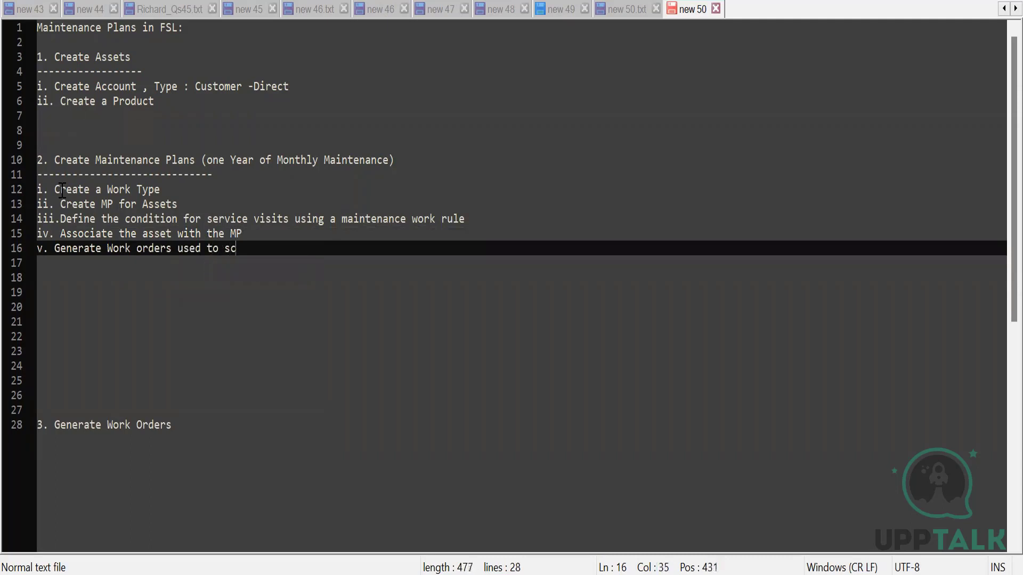
type("hdule")
key("BackSpace")
key("BackSpace")
key("BackSpace")
key("BackSpace")
key("BackSpace")
type("edule each ")
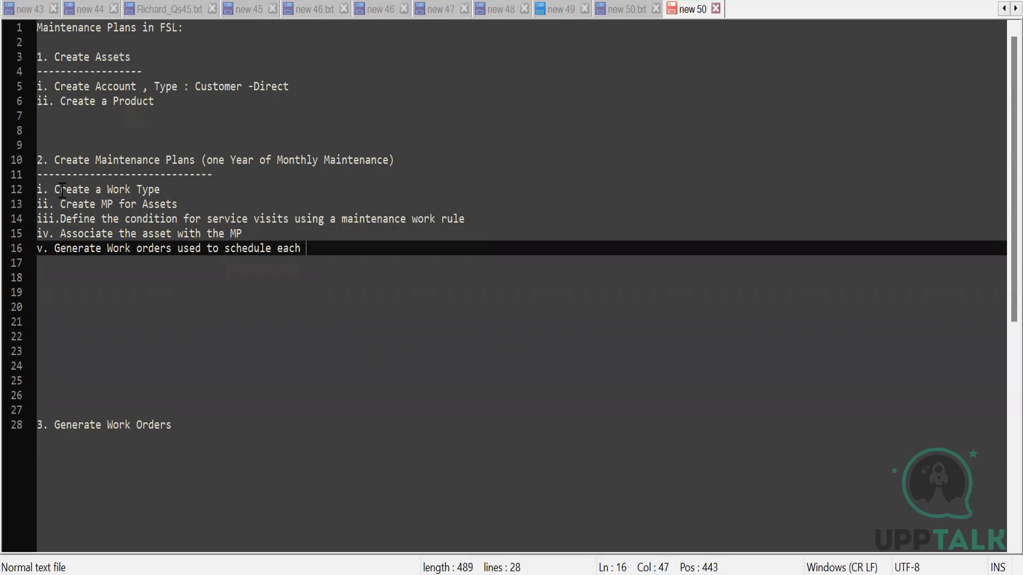
type("Service Appoin")
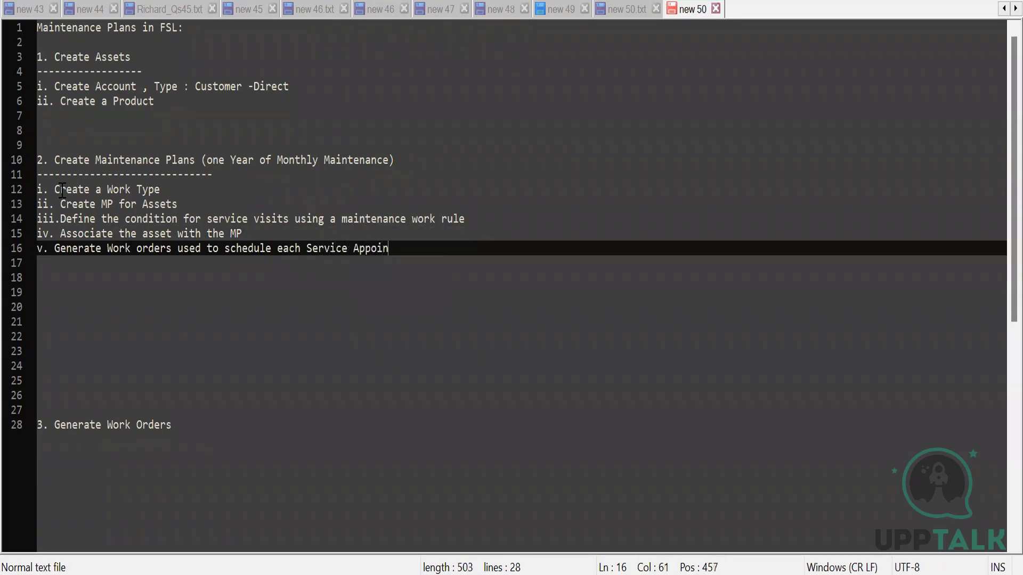
key("BackSpace")
type("ntment")
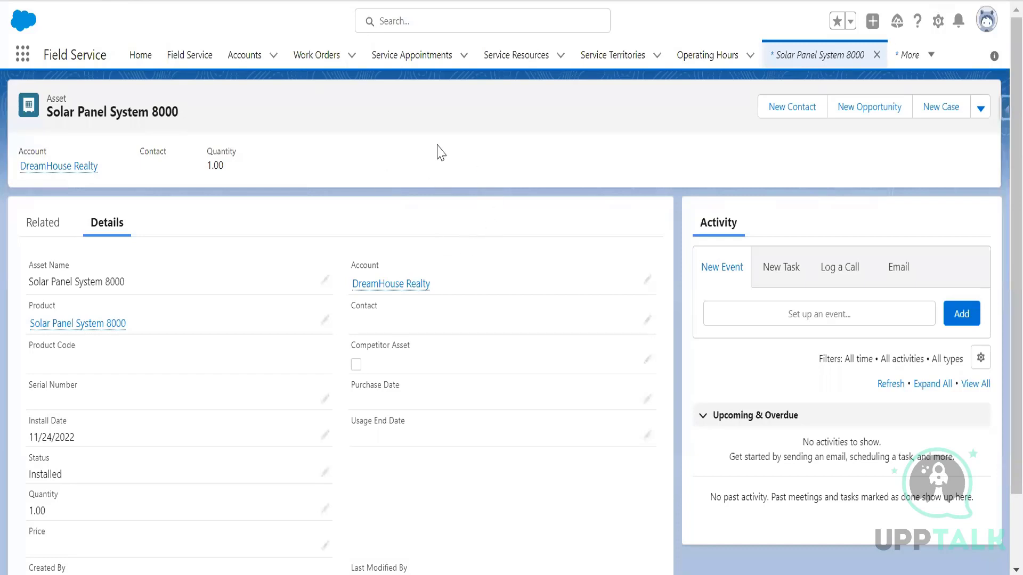
left_click(22, 54)
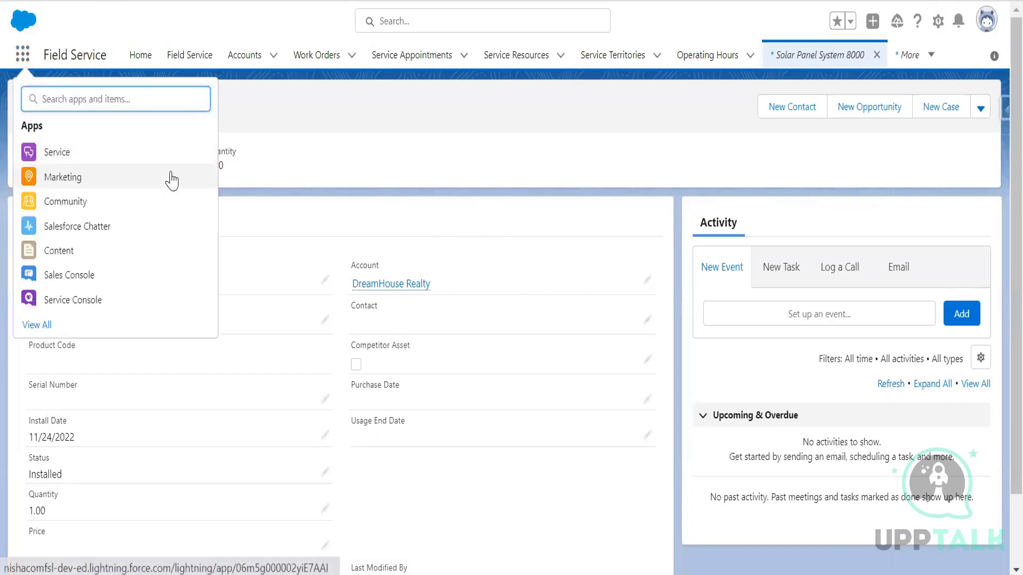
type("work")
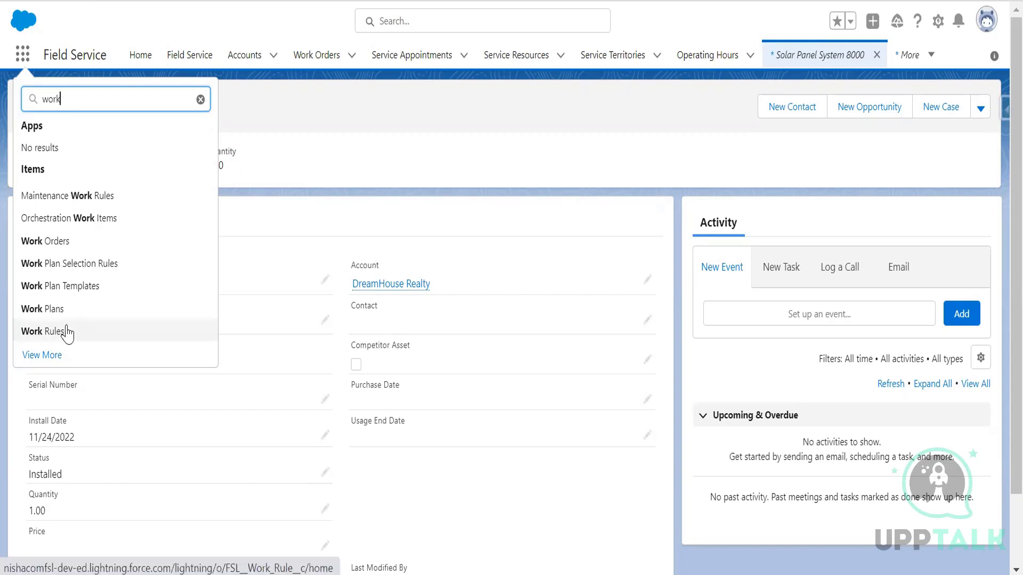
type("ty")
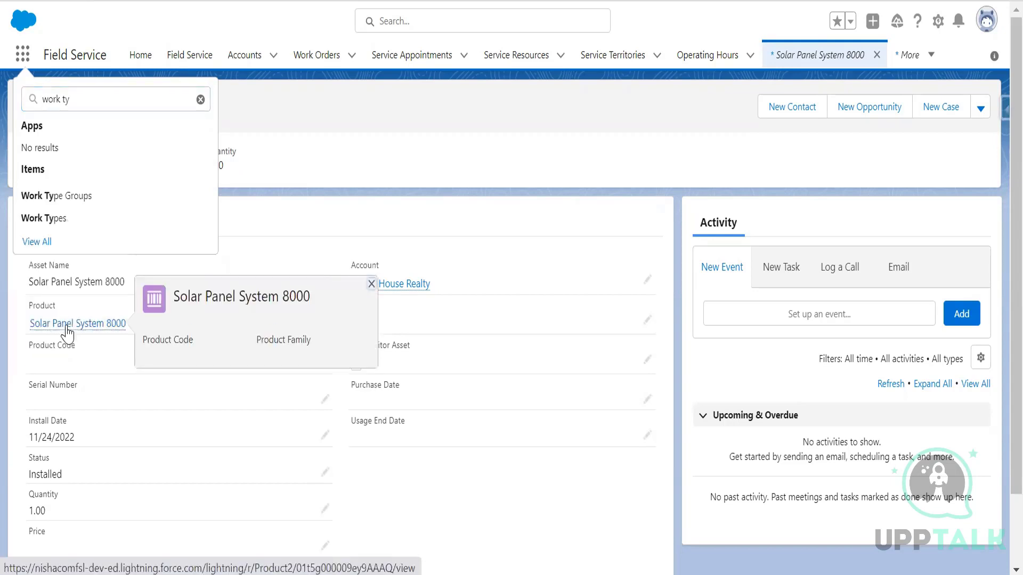
left_click(66, 219)
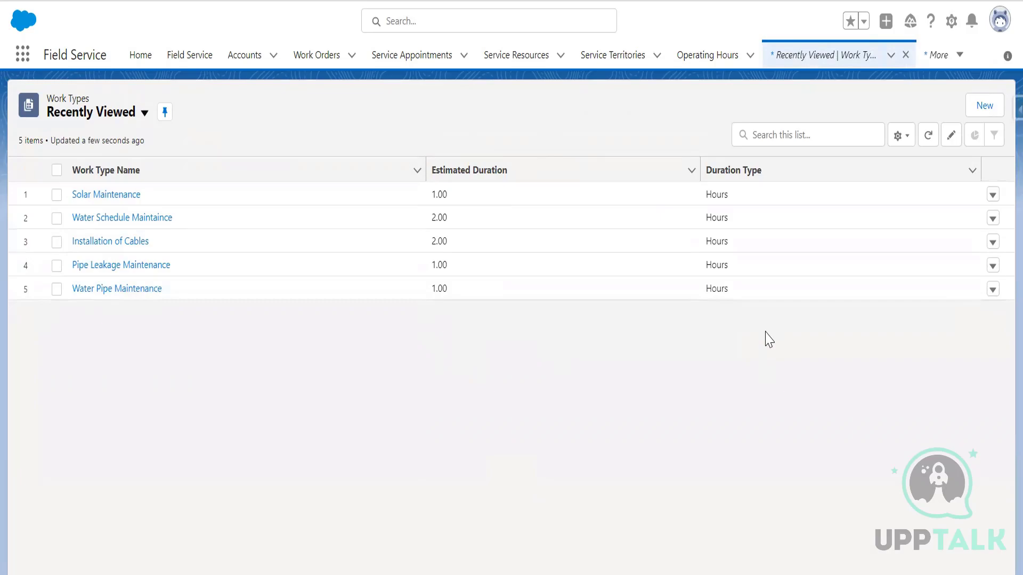
left_click(979, 106)
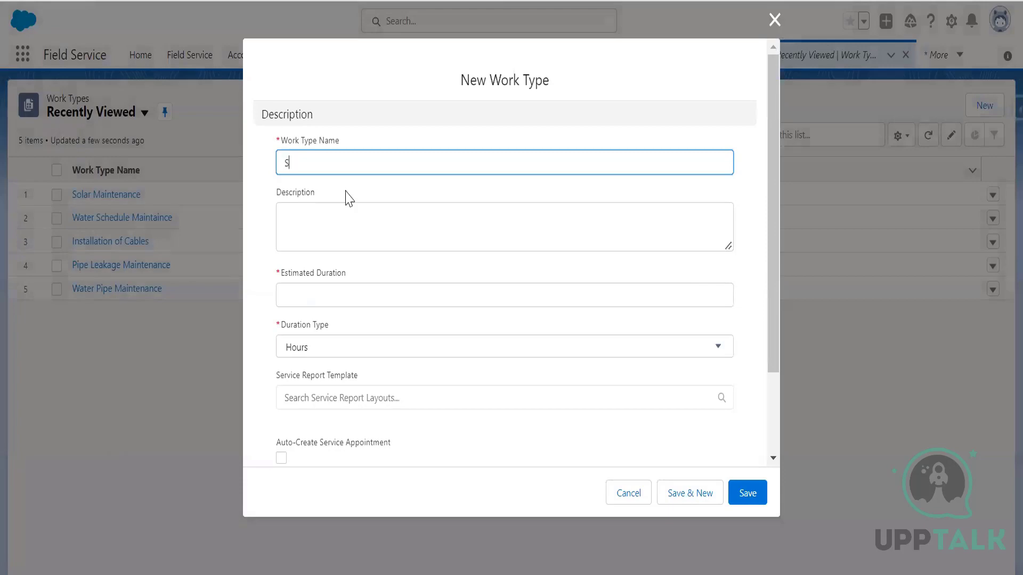
type("S")
left_click(622, 495)
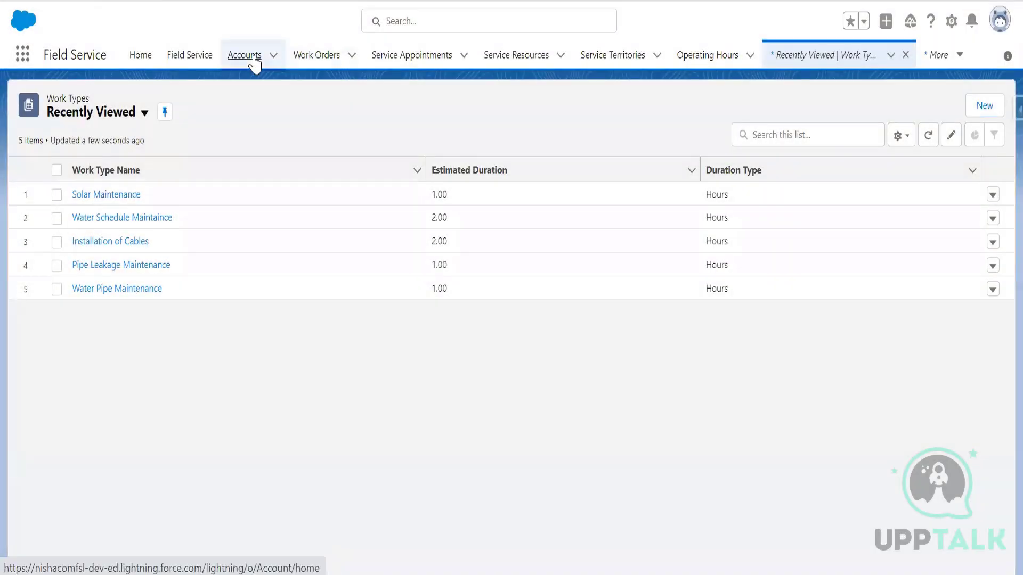
Open the DreamHouse Realty account and check its list of assets.
left_click(249, 56)
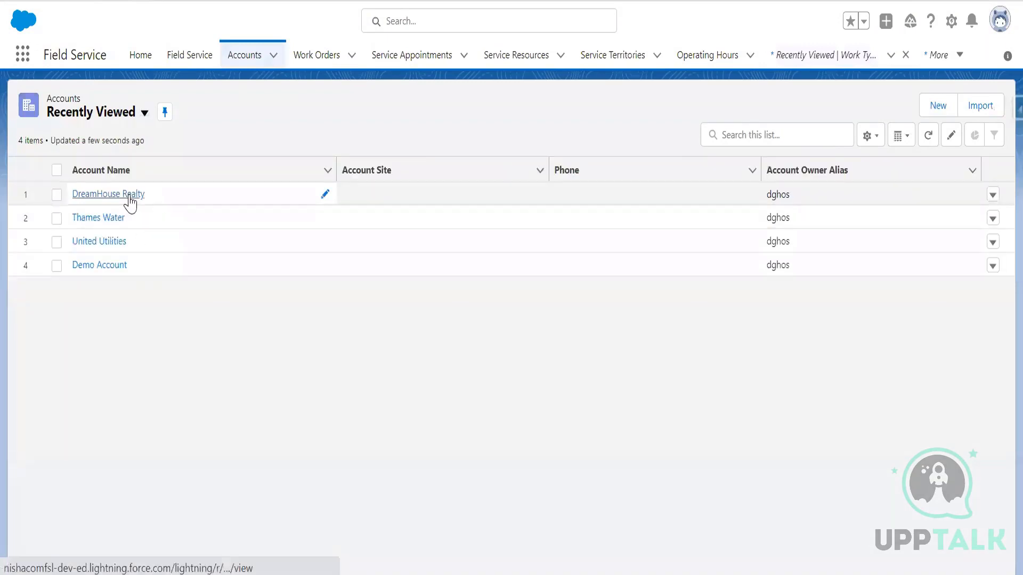
left_click(129, 198)
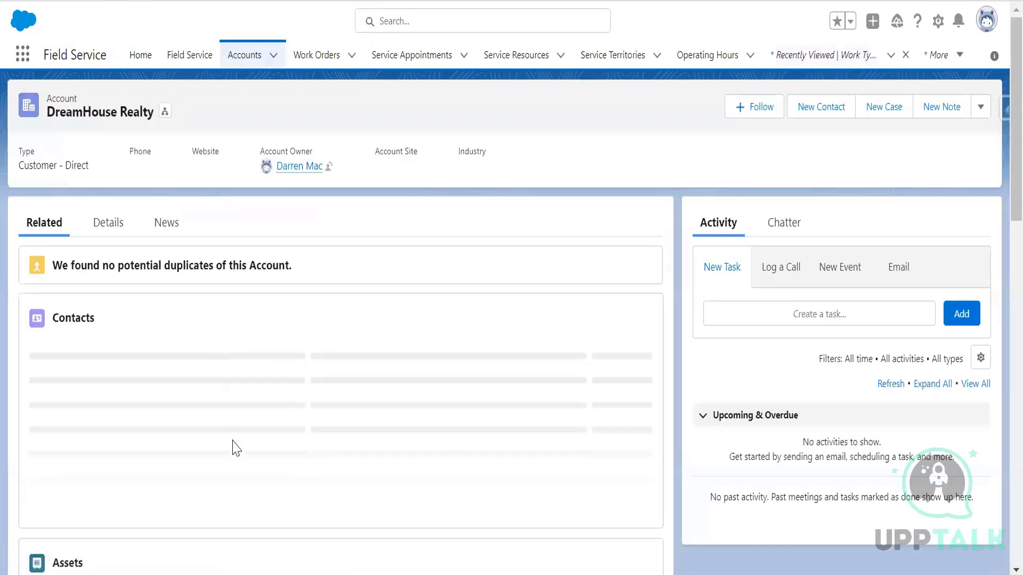
mouse_move(75, 472)
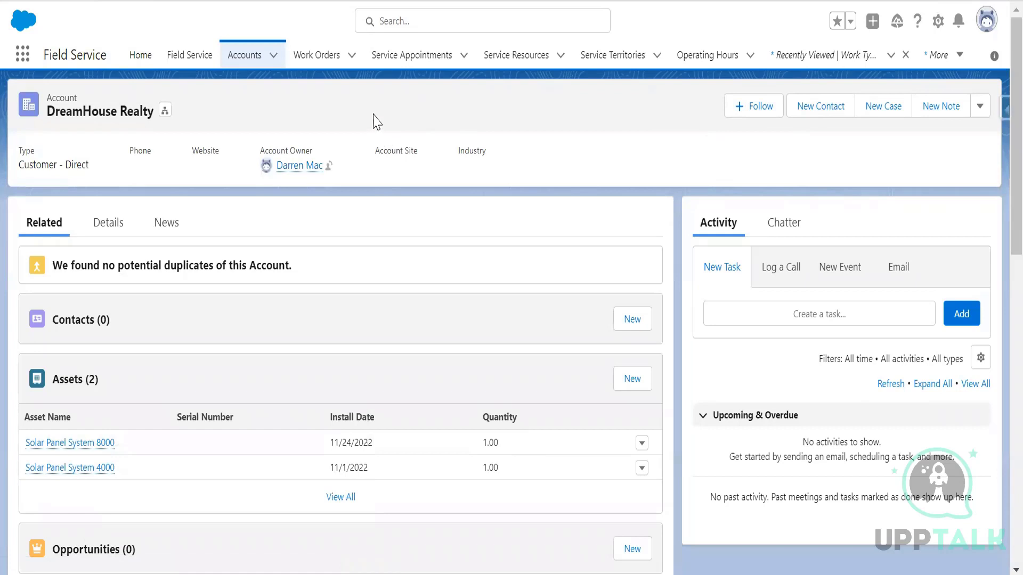
Search the apps and items for "work ty" and open the Work Types list.
left_click(22, 54)
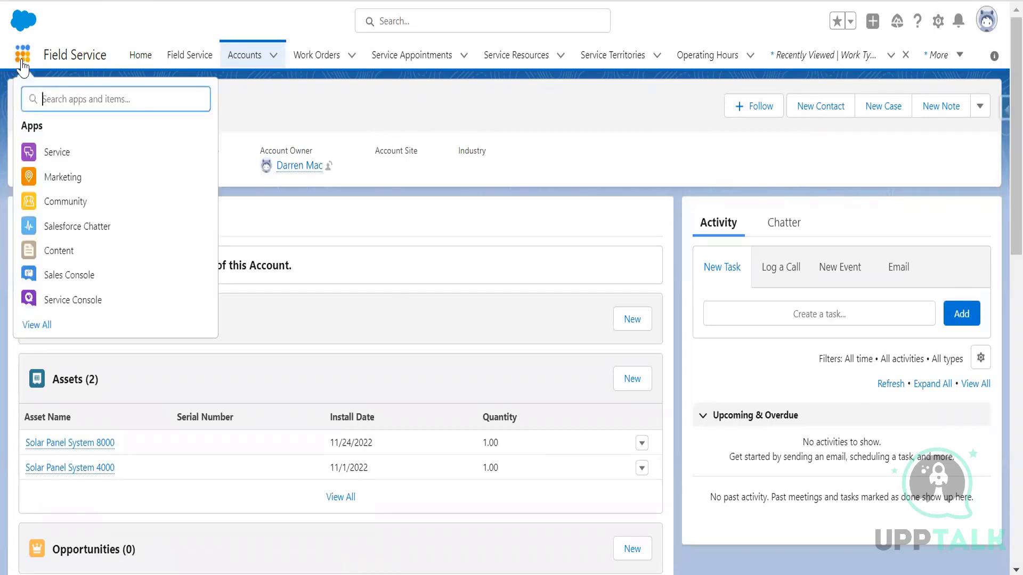
type("worl")
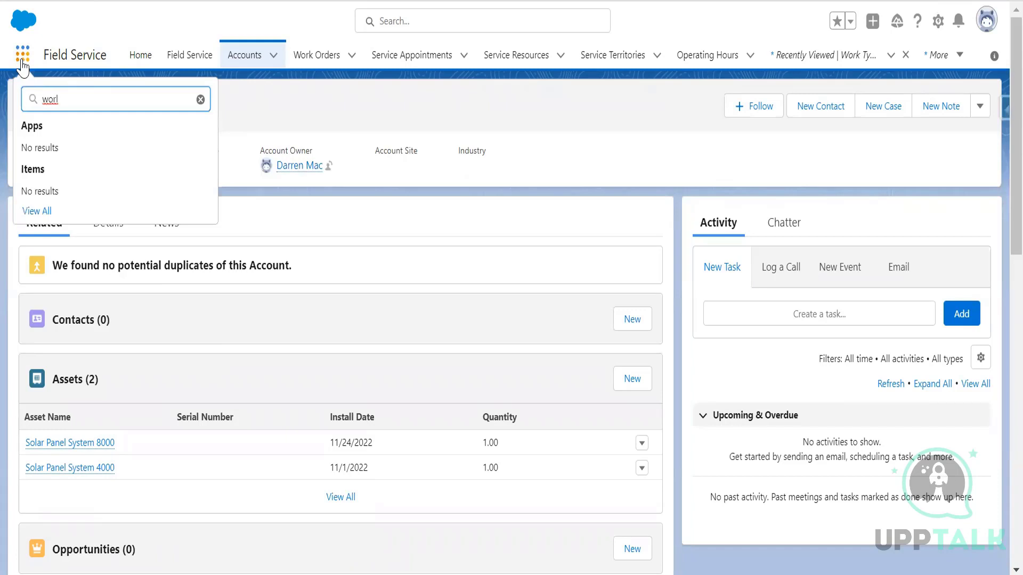
key("BackSpace")
type("k ty")
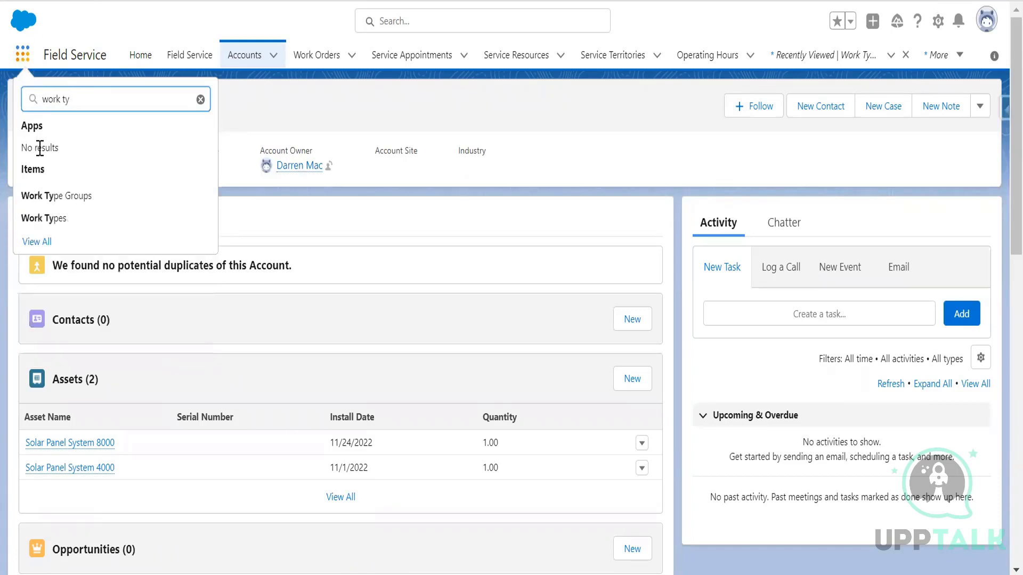
left_click(75, 220)
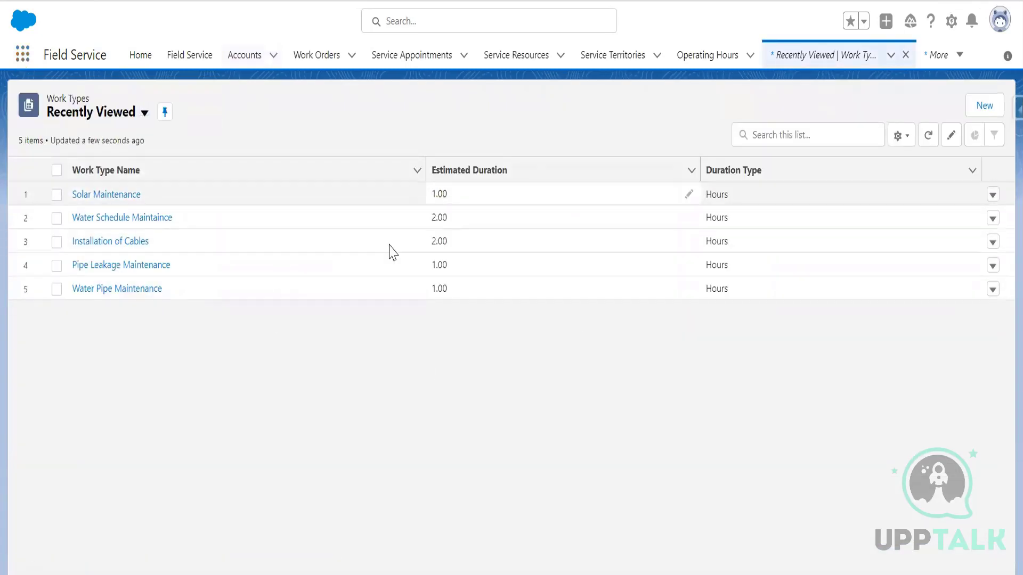
Start a new work type and name it "Solar Panel System 8000 Maintenance".
left_click(984, 105)
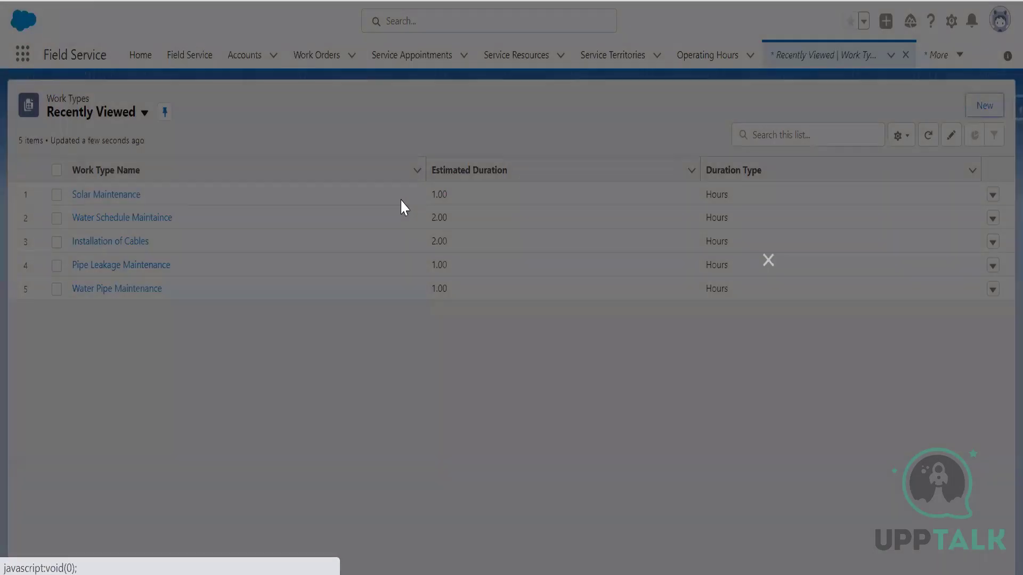
type("Solar ")
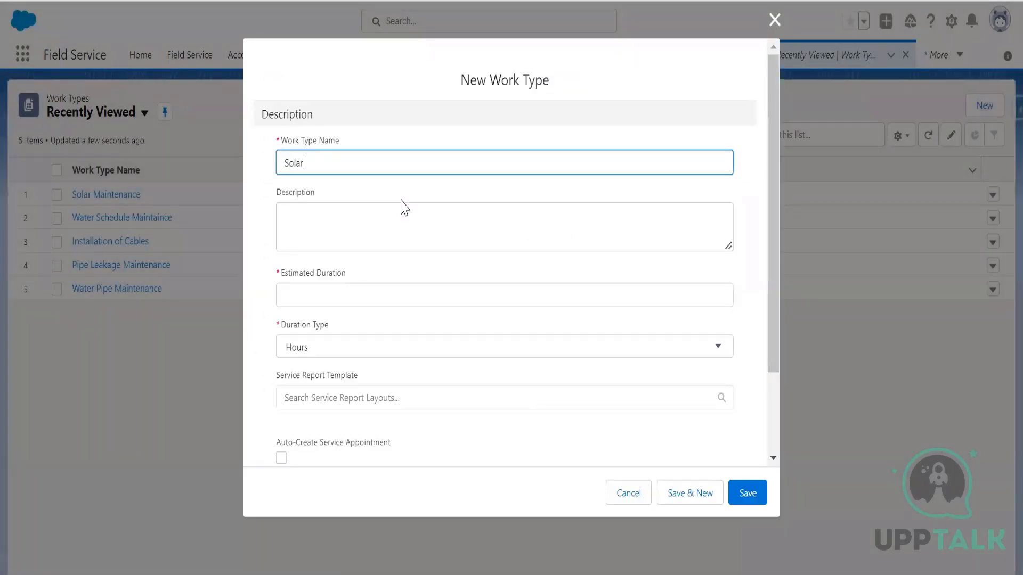
type("Panel System 8000 Mainte")
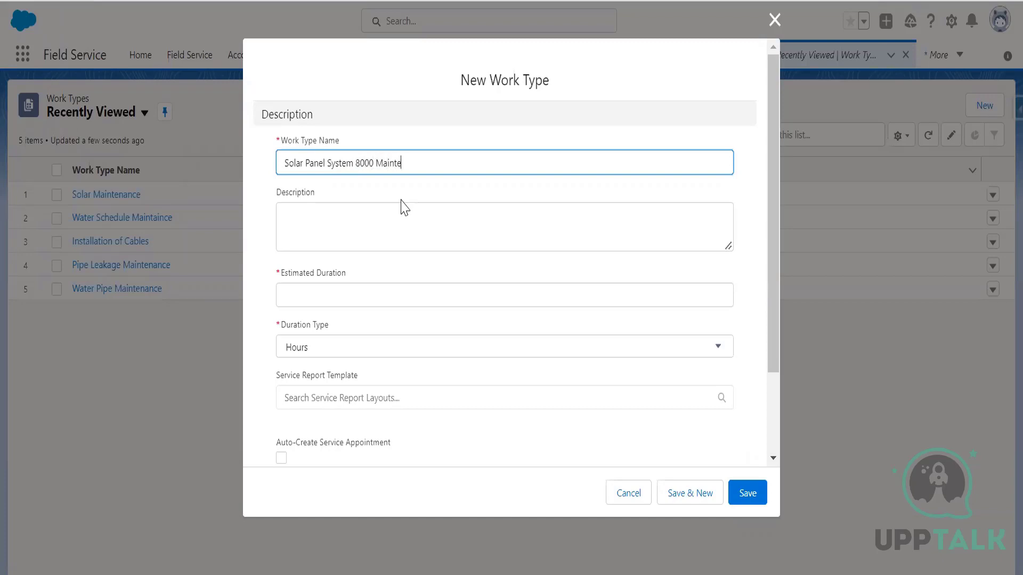
type("nae")
type("nce")
Save the work type with an estimated duration of 1 hour and Auto-Create Service Appointment enabled, and show its related records.
left_click(352, 297)
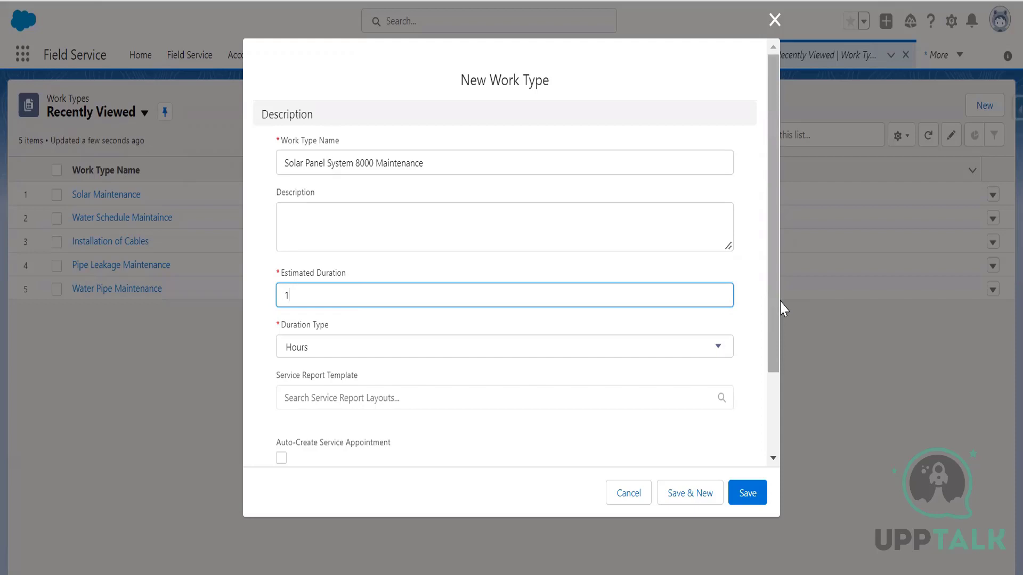
left_click_drag(774, 299, 774, 377)
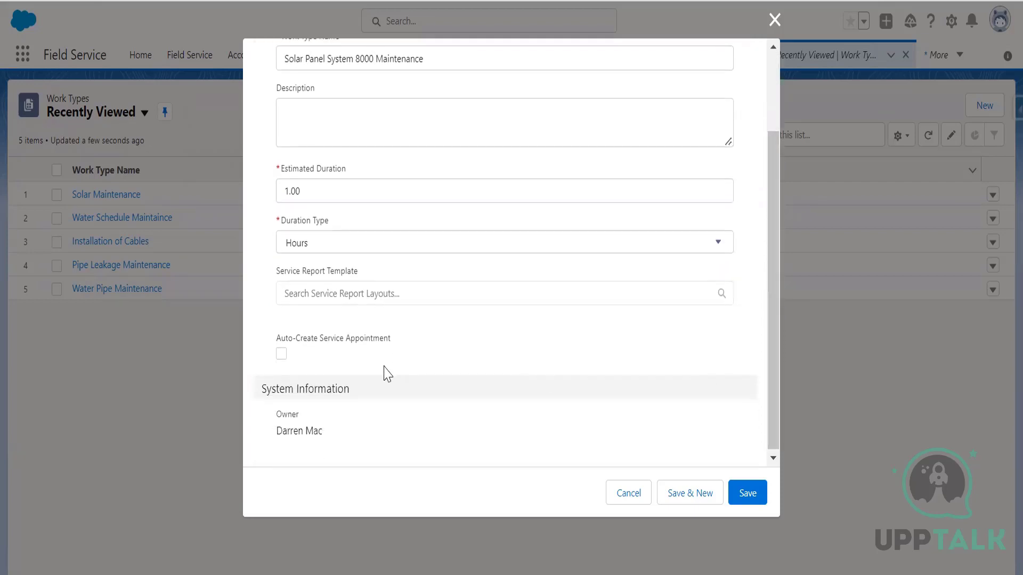
left_click(281, 355)
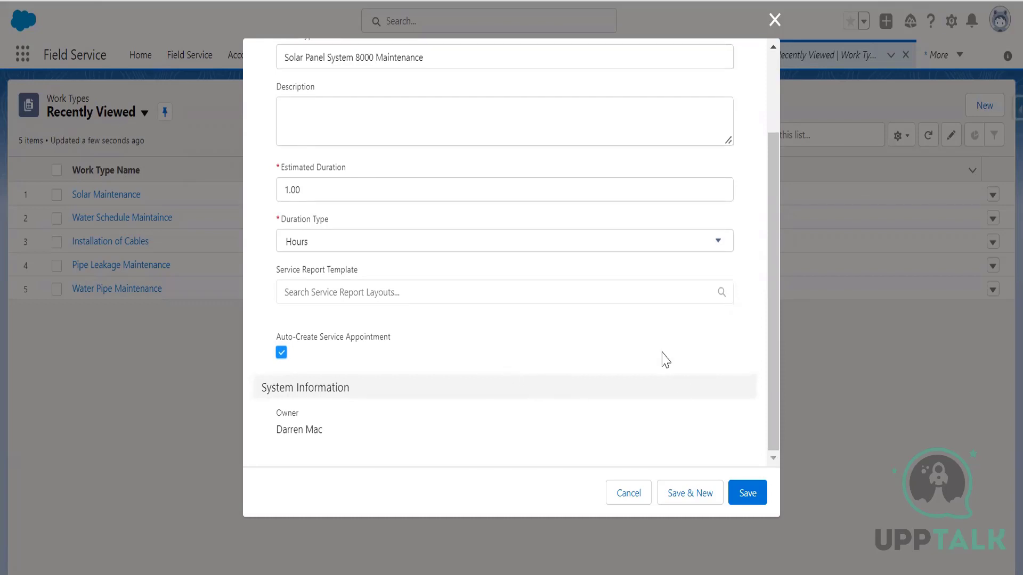
left_click(752, 494)
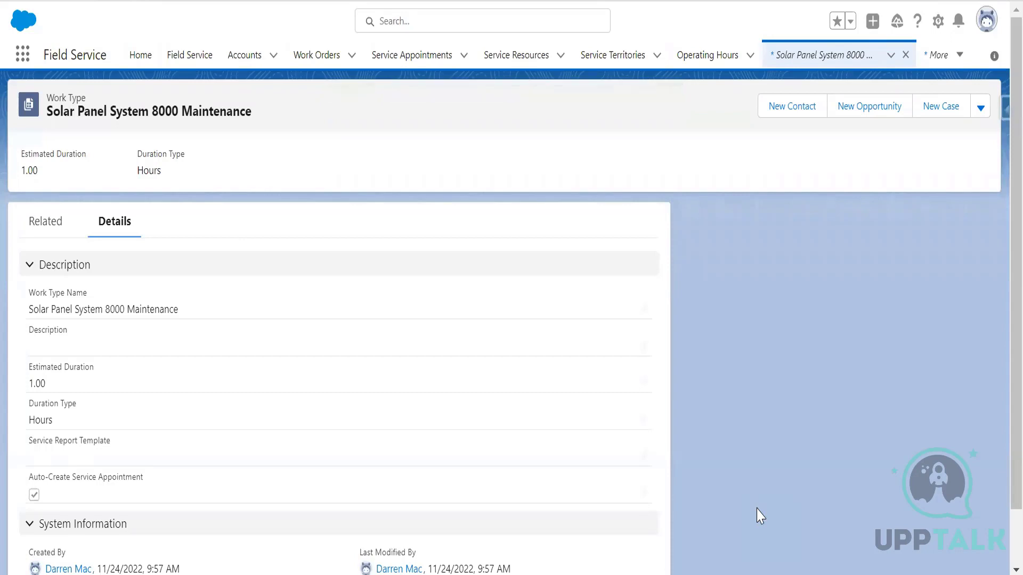
left_click(68, 236)
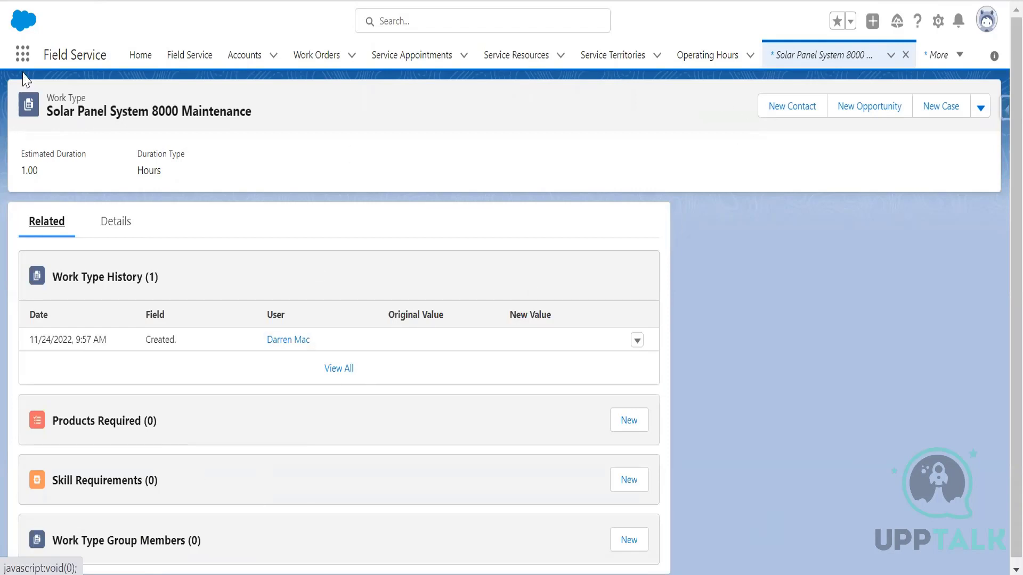
left_click(22, 54)
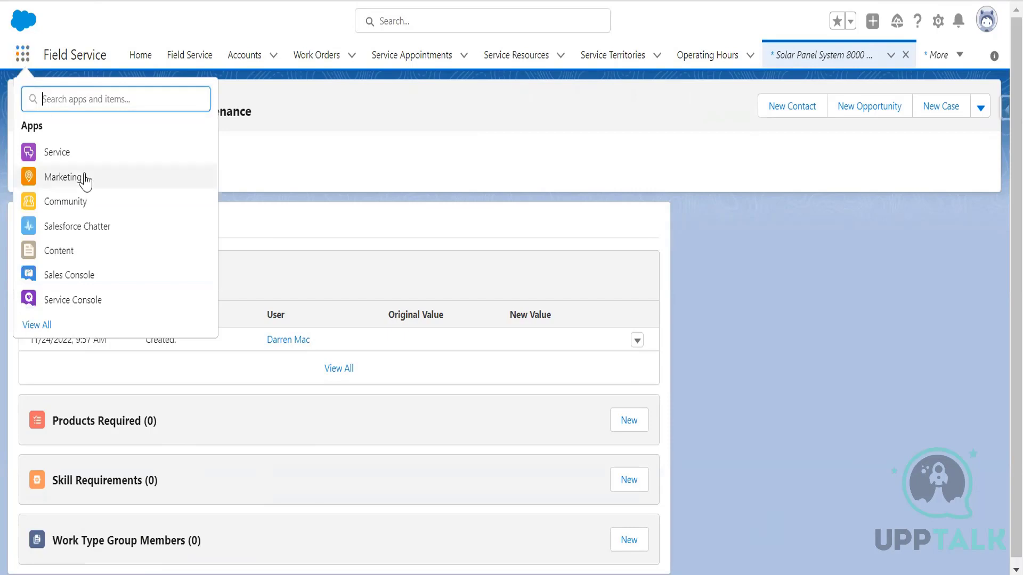
type("wor")
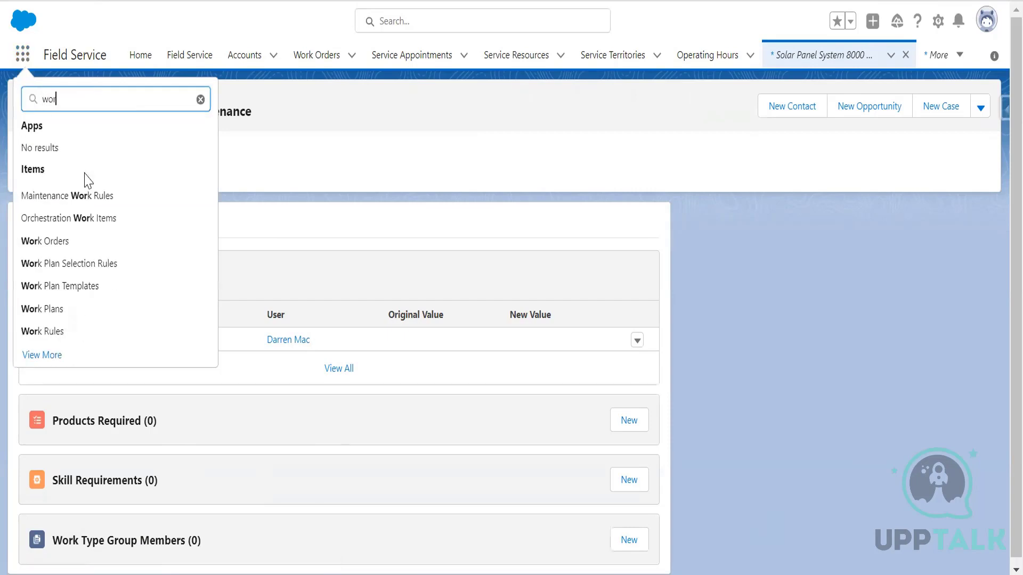
type("k")
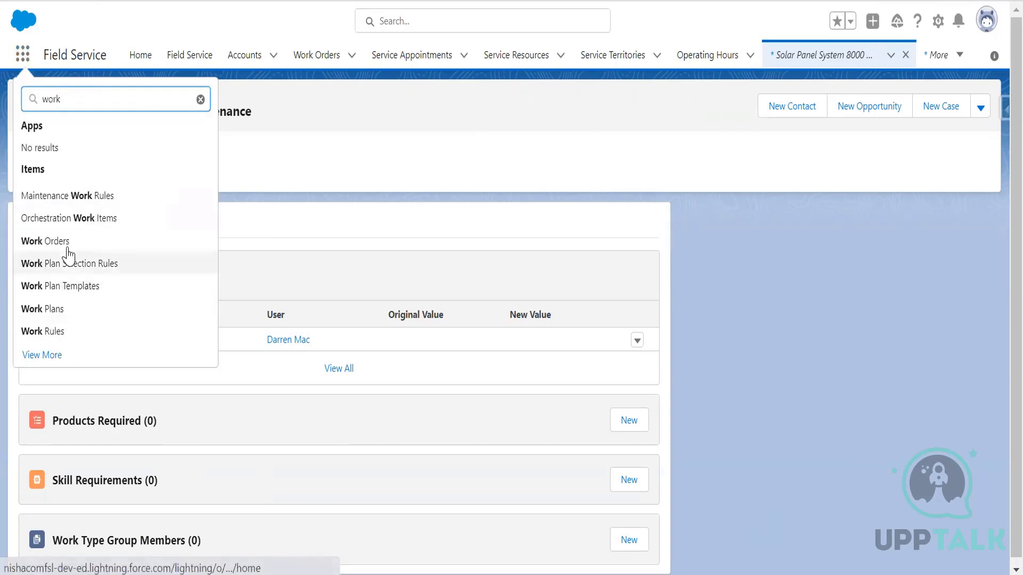
type(" typ")
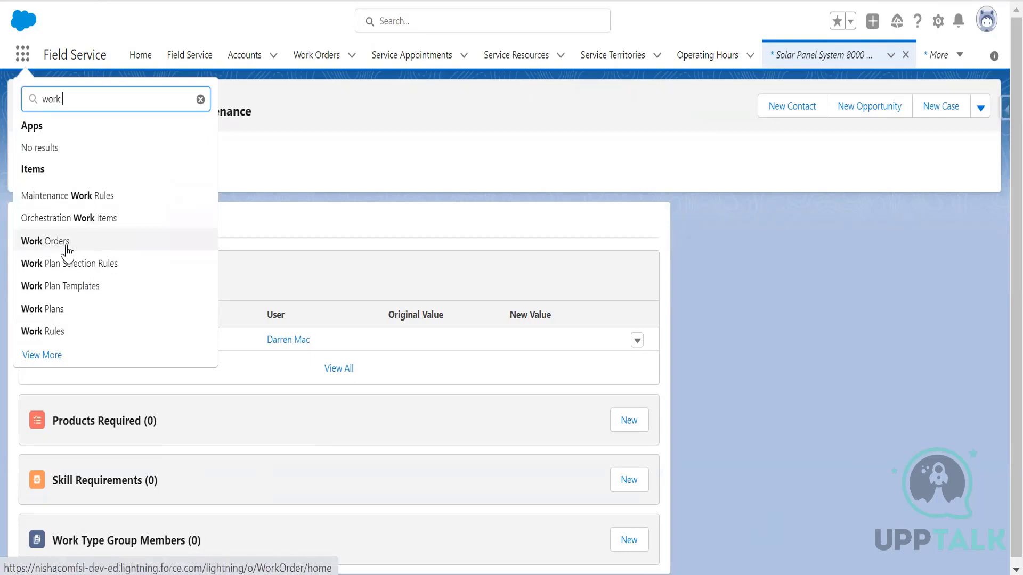
type("e")
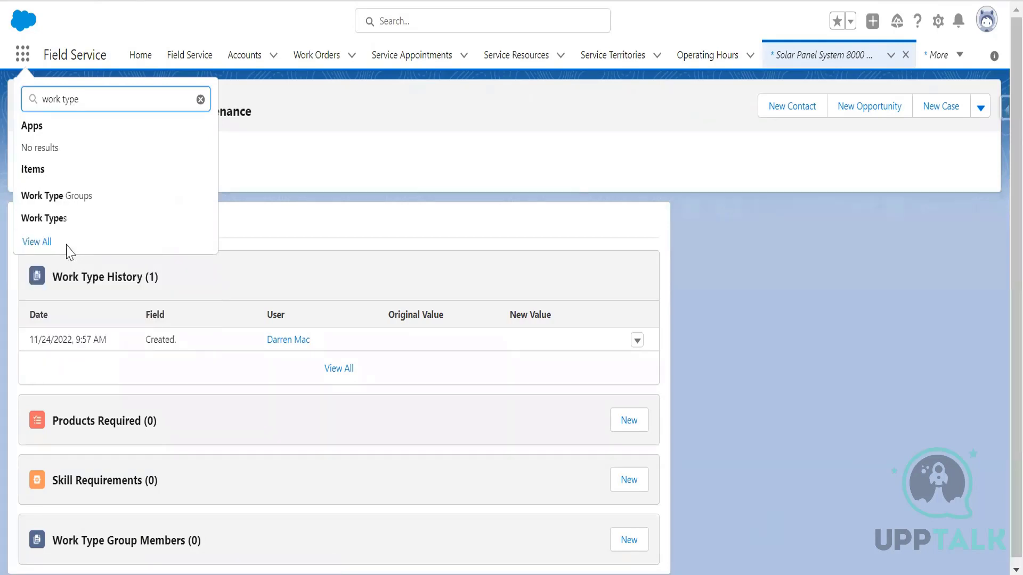
left_click(201, 100)
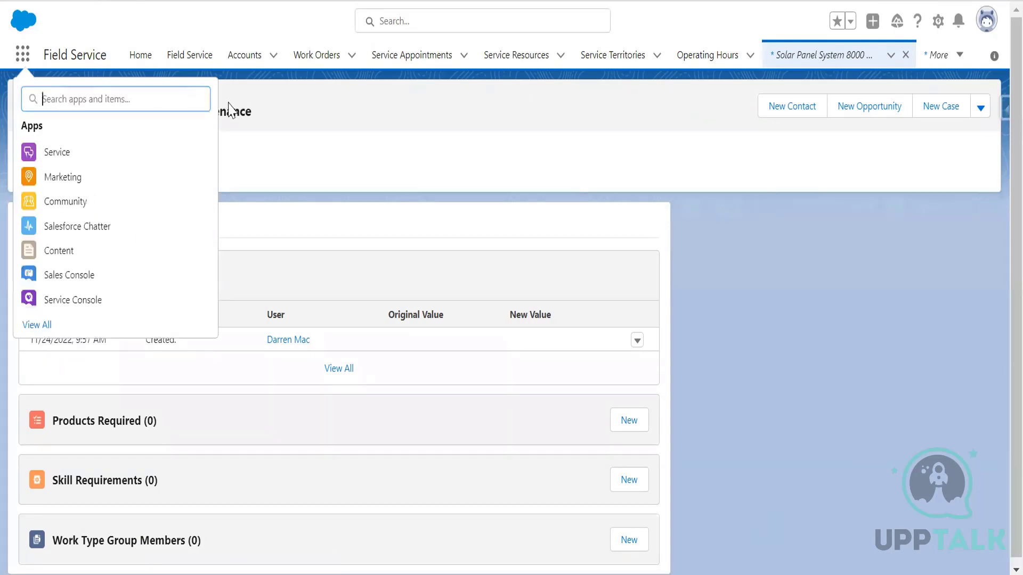
Search the apps and items for "main" and open the Maintenance Plans list.
left_click(354, 155)
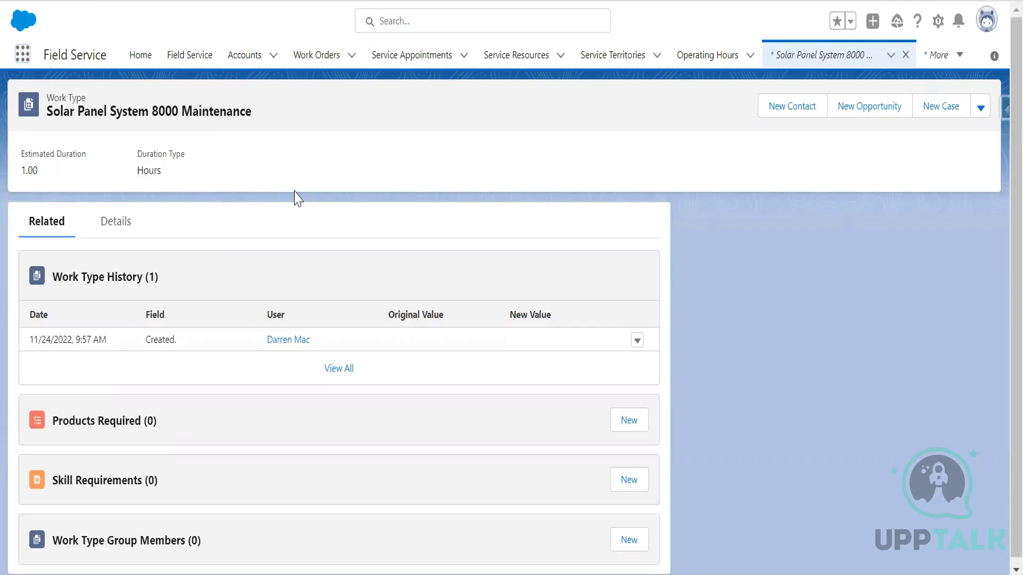
left_click(23, 53)
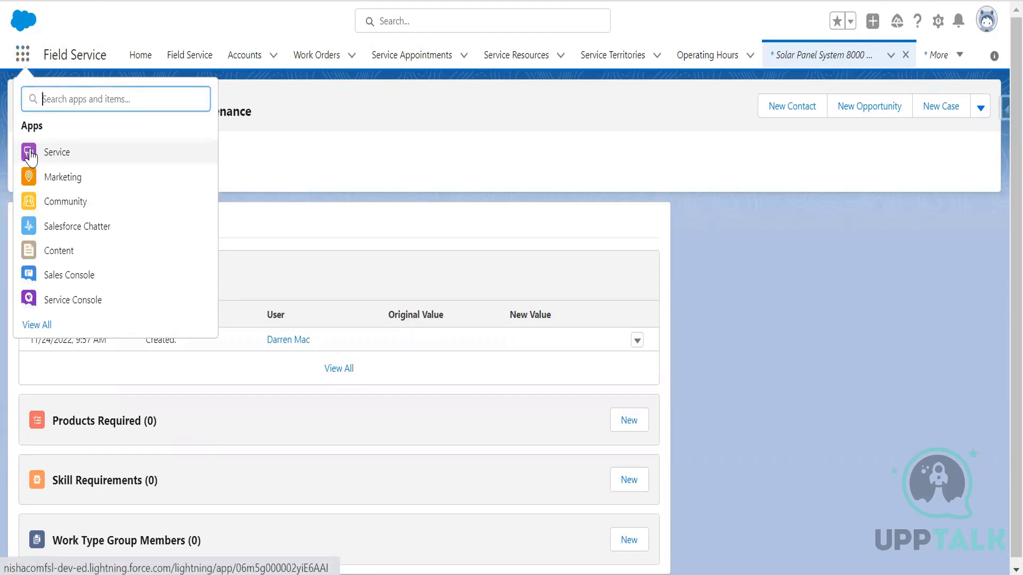
type("main")
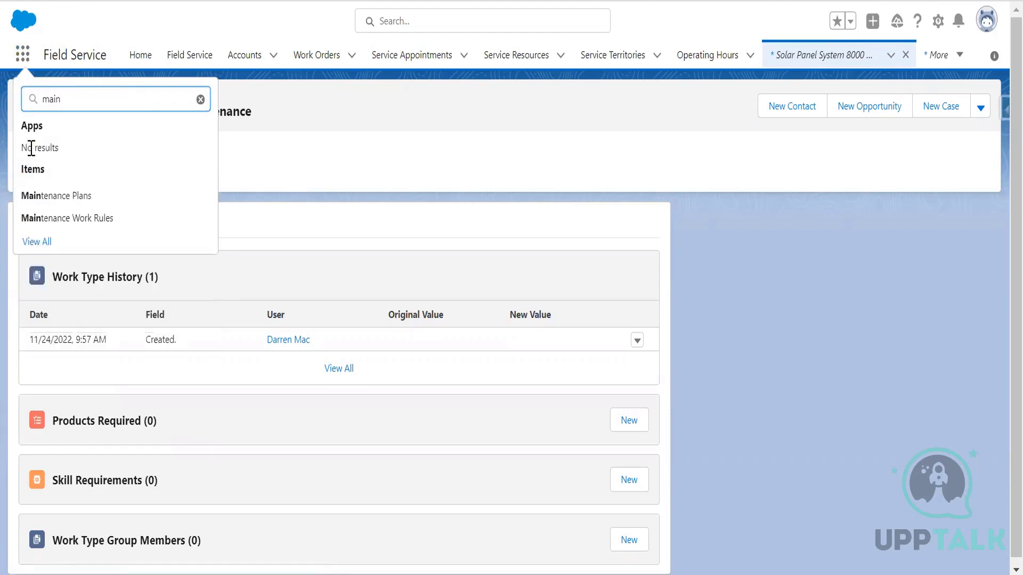
left_click(80, 197)
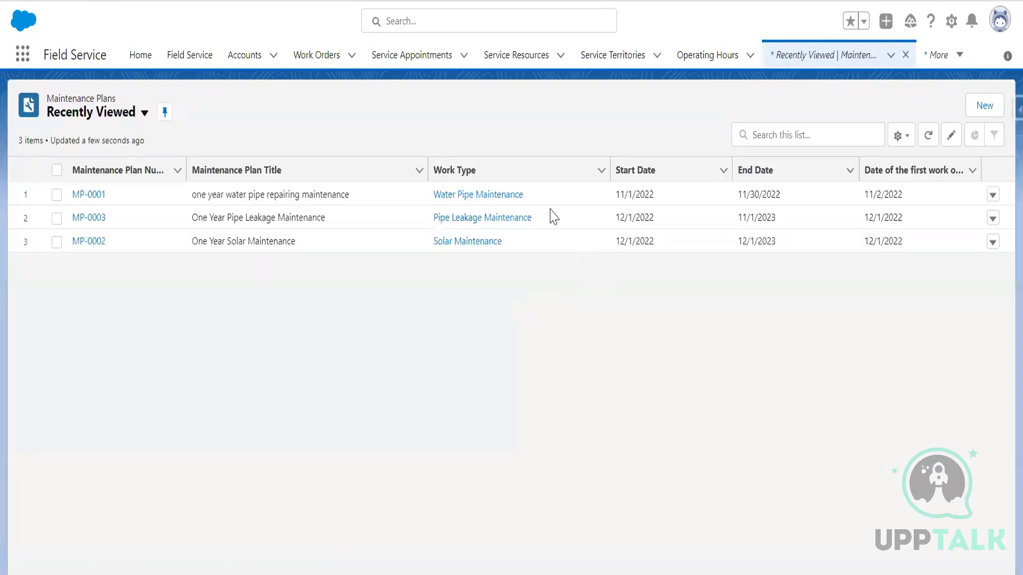
Start a new maintenance plan with work type Solar Panel System 8000 Maintenance and account DreamHouse Realty.
left_click(984, 105)
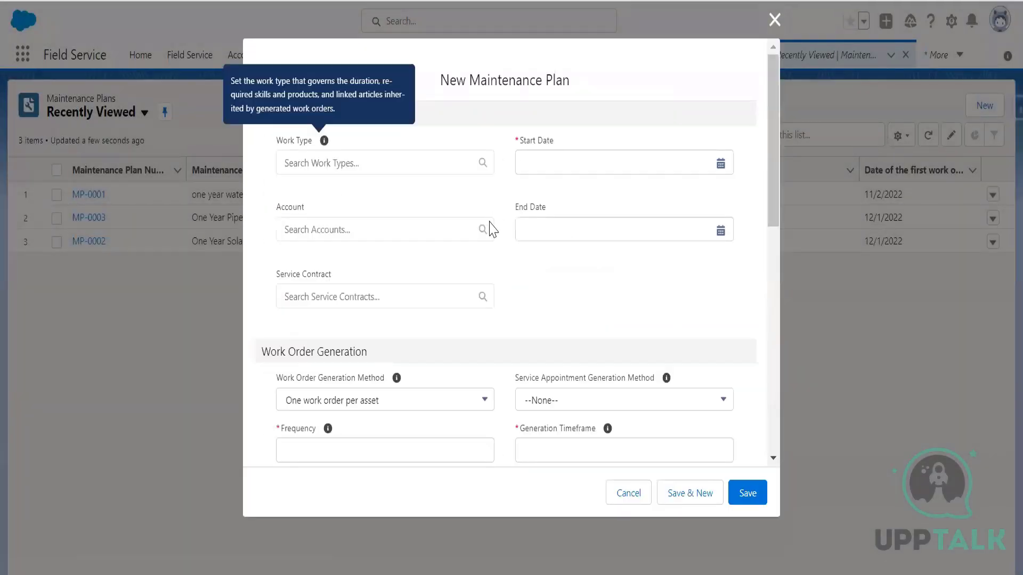
left_click(365, 161)
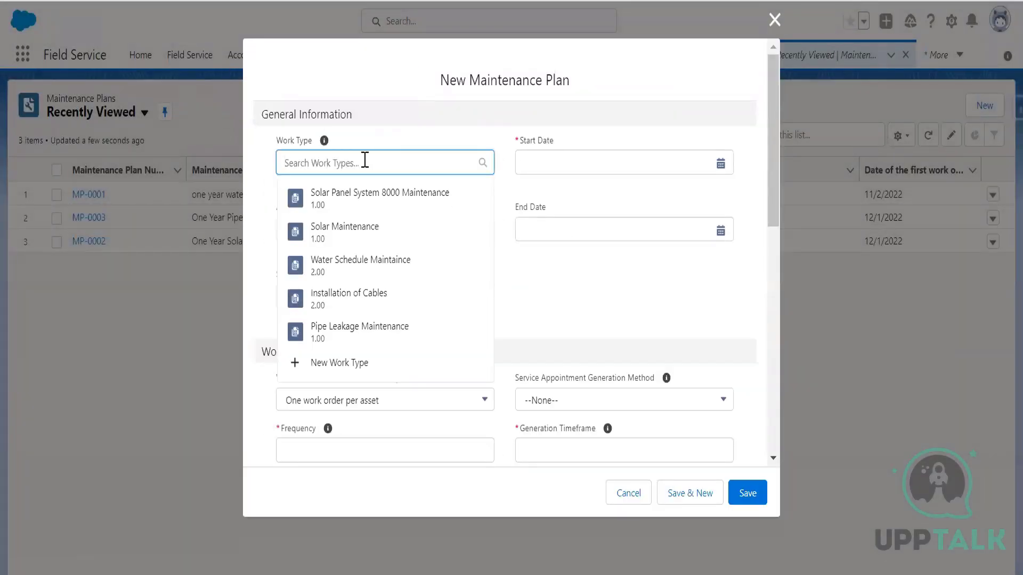
left_click(397, 209)
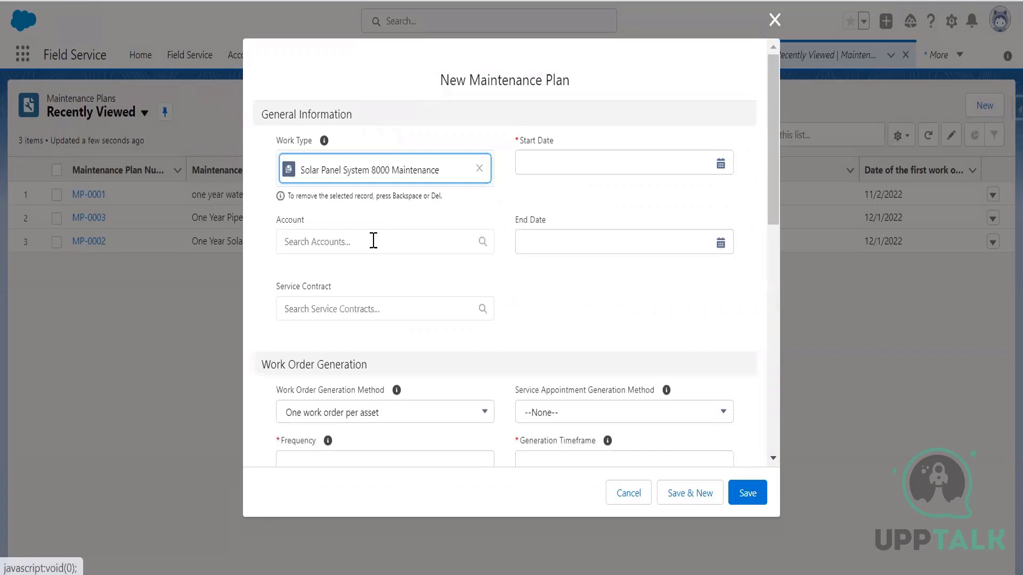
left_click(414, 242)
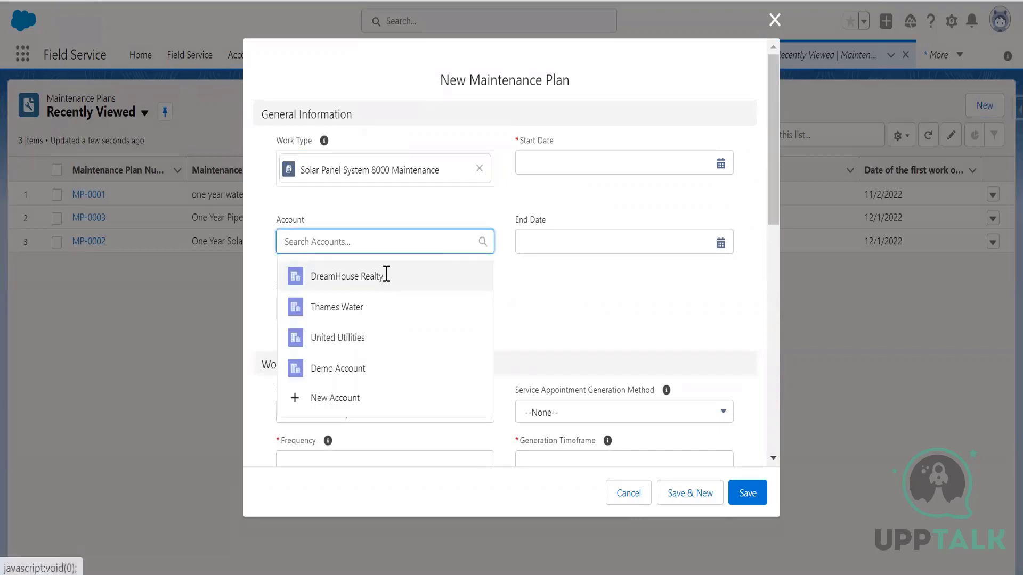
left_click(385, 274)
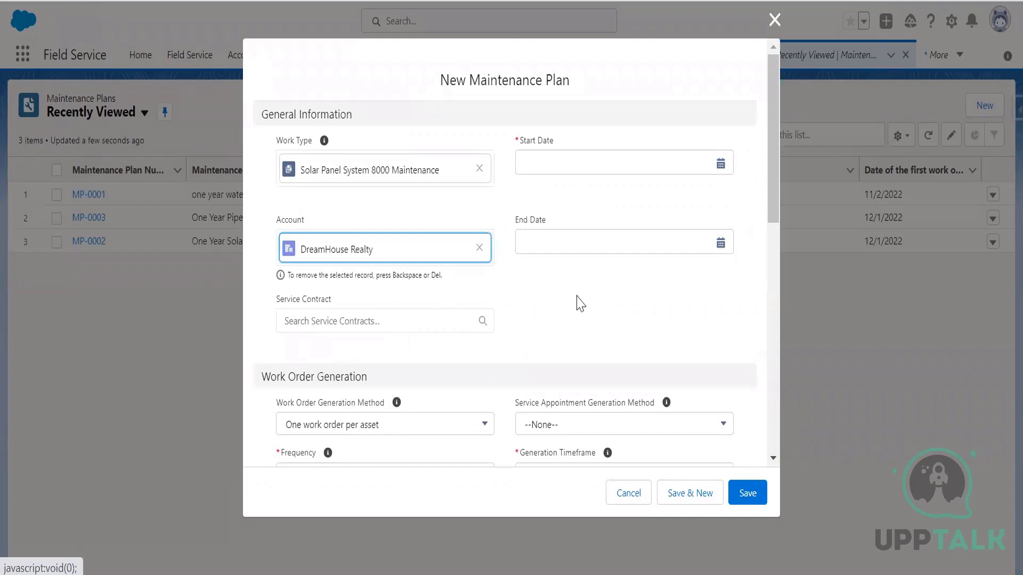
Set the maintenance plan's start date to 12/1/2022 and its end date to 12/1/2023.
left_click(721, 154)
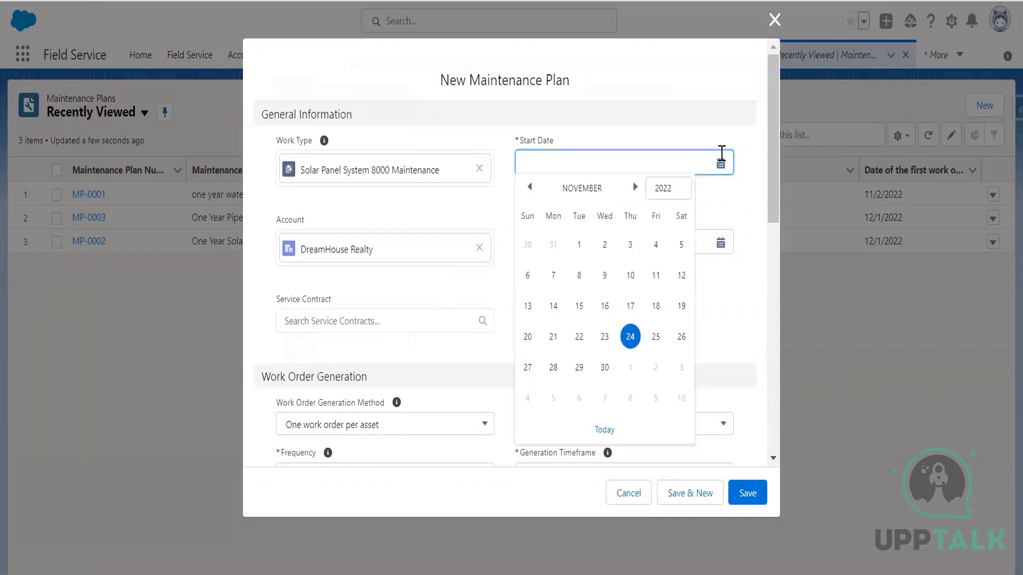
left_click(634, 191)
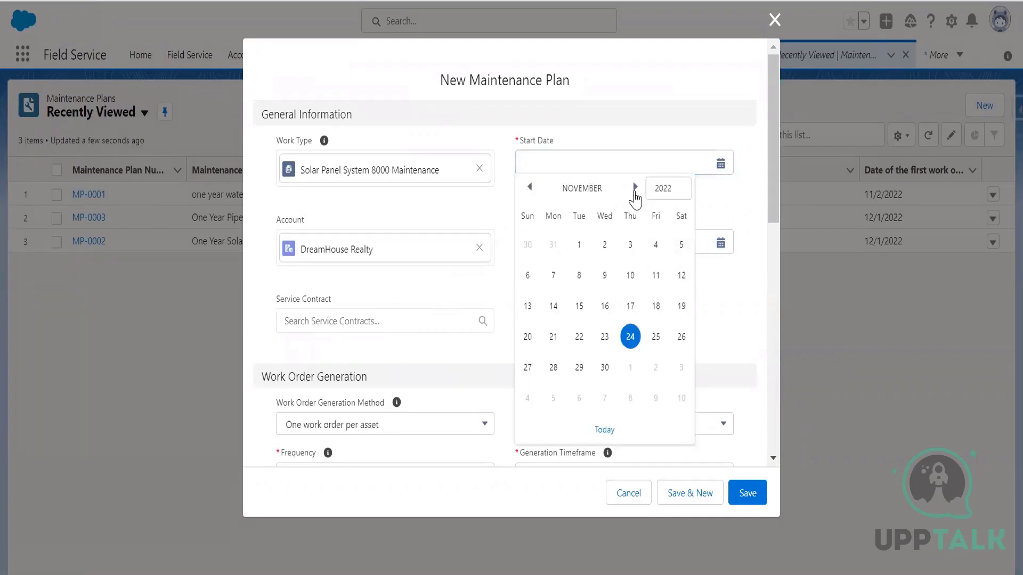
left_click(629, 246)
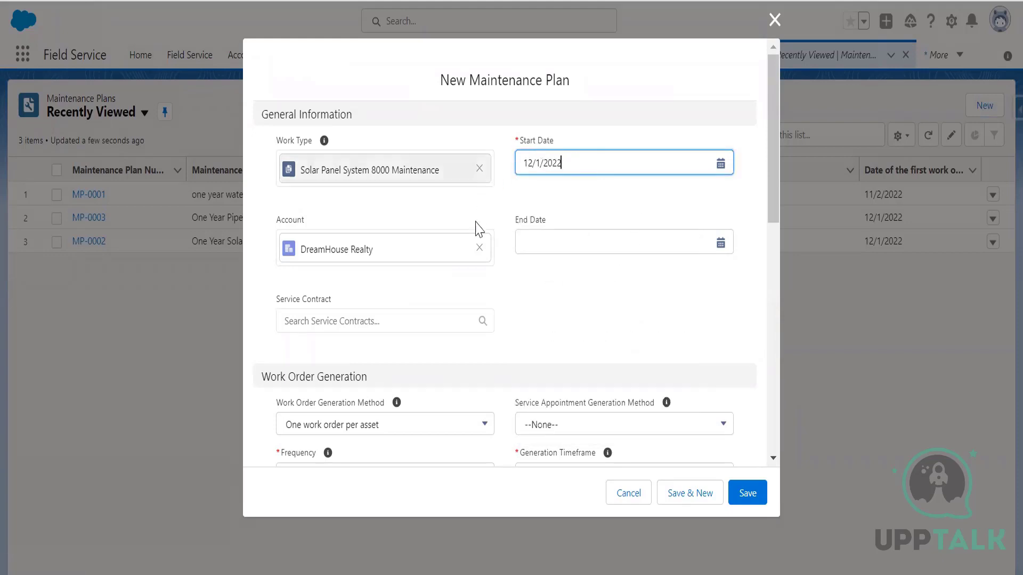
left_click_drag(773, 188, 774, 222)
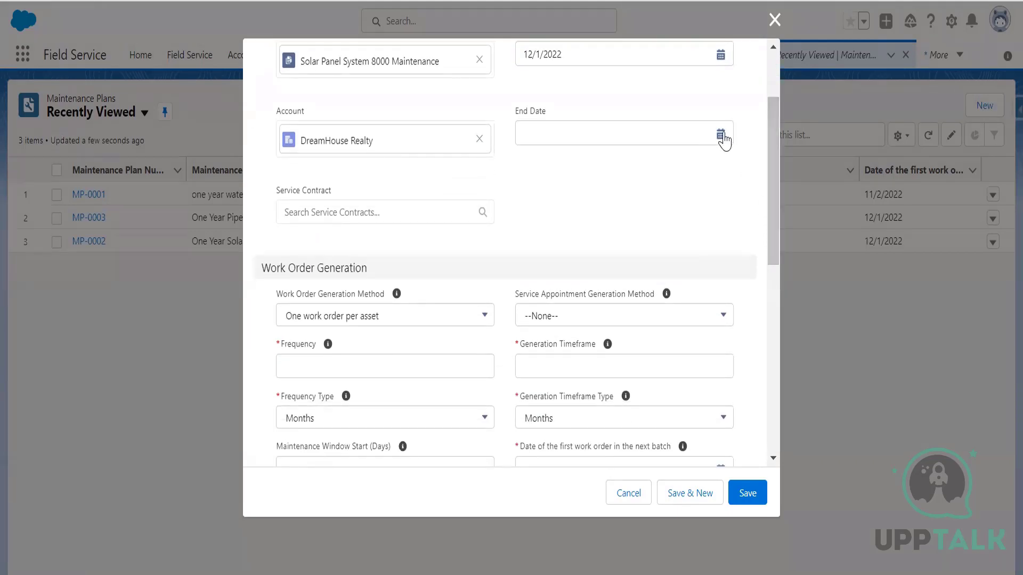
left_click(720, 136)
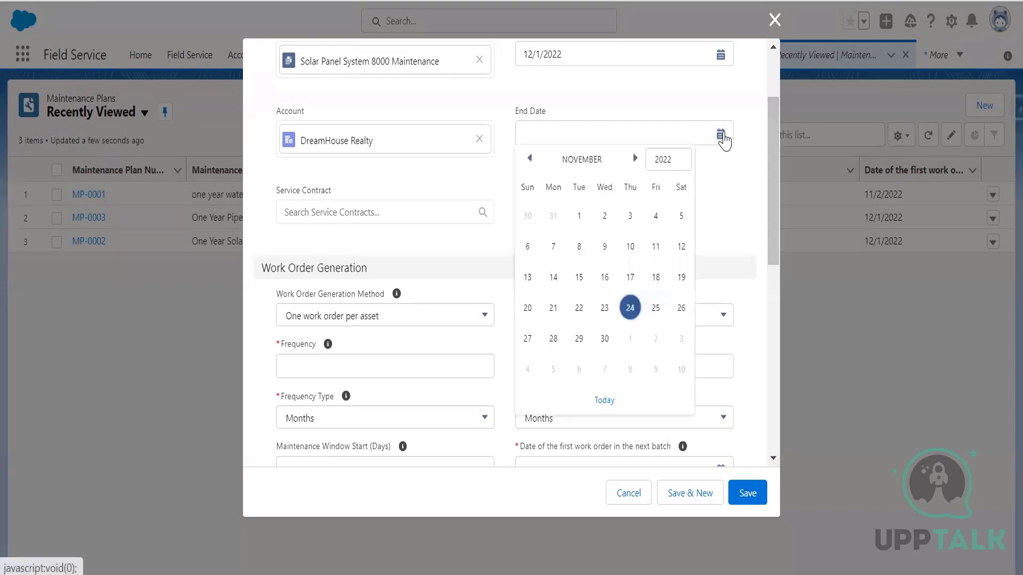
left_click(685, 164)
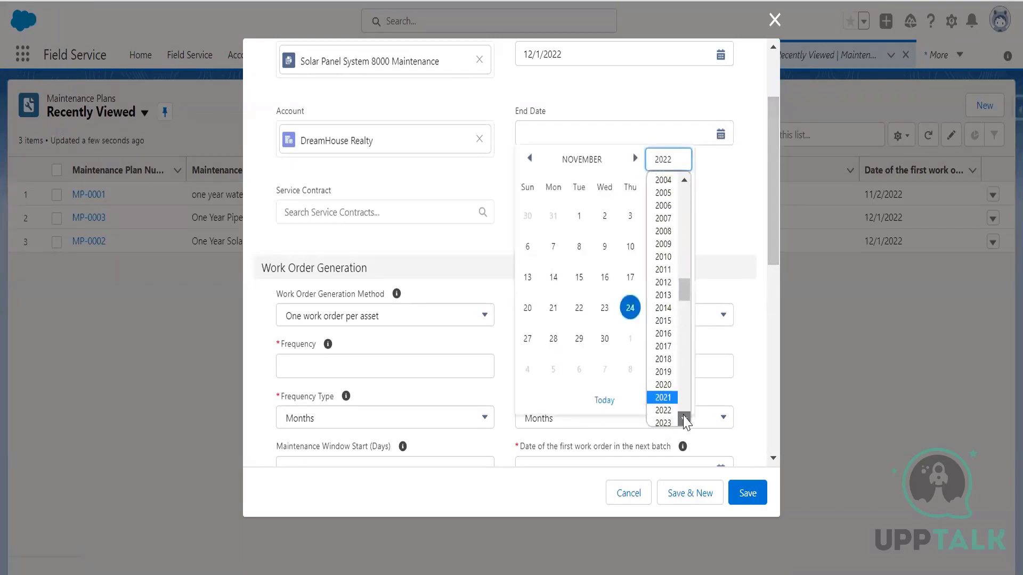
left_click(663, 423)
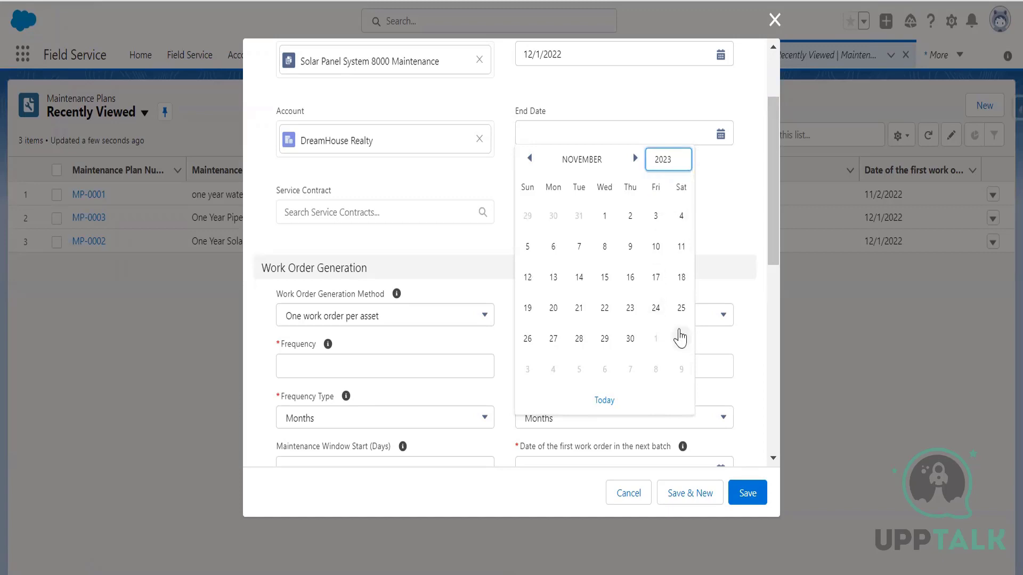
left_click(634, 158)
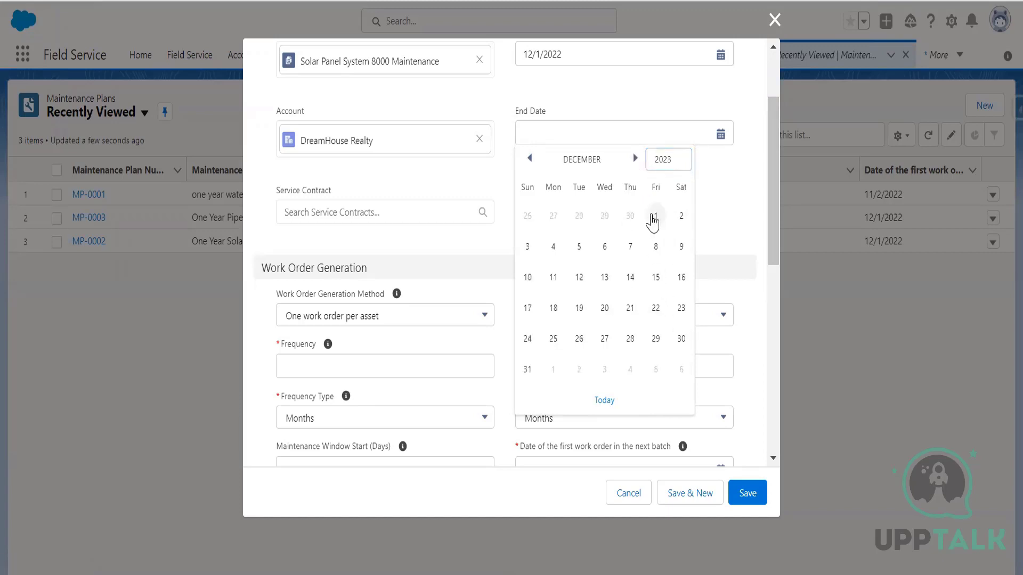
left_click(654, 217)
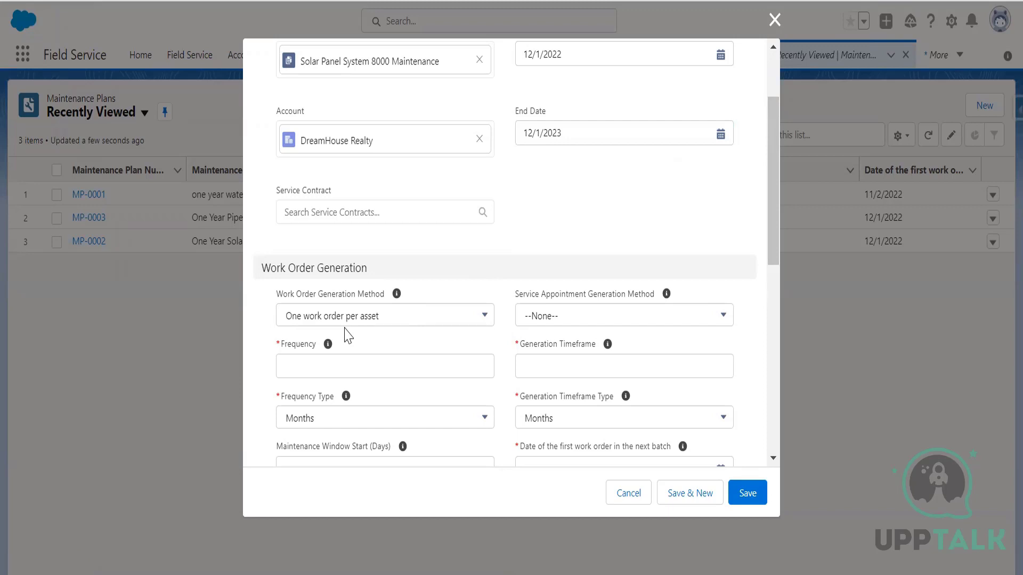
Set the work order generation frequency to 1 and the generation timeframe to 12.
left_click_drag(772, 258, 777, 297)
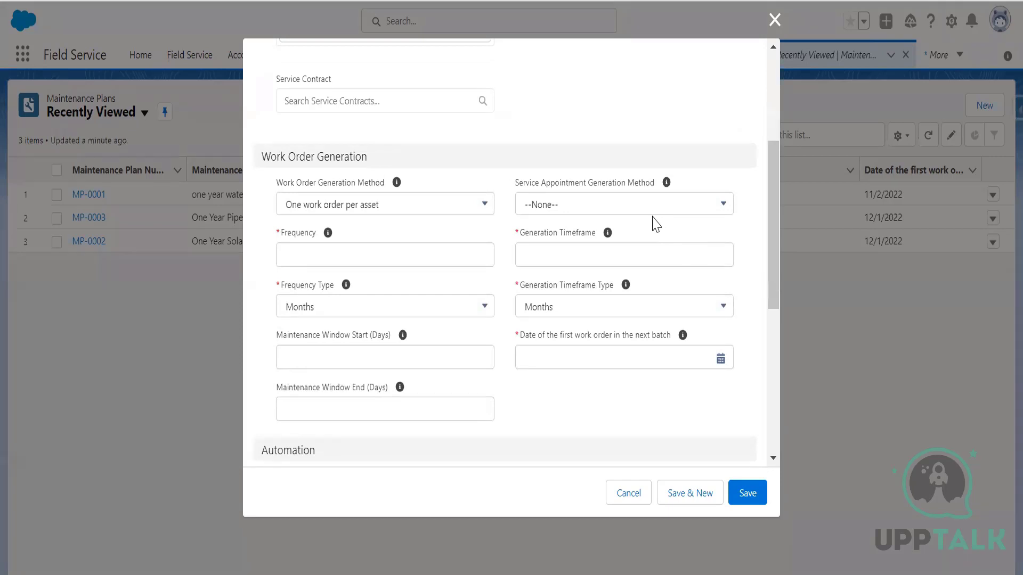
left_click(365, 254)
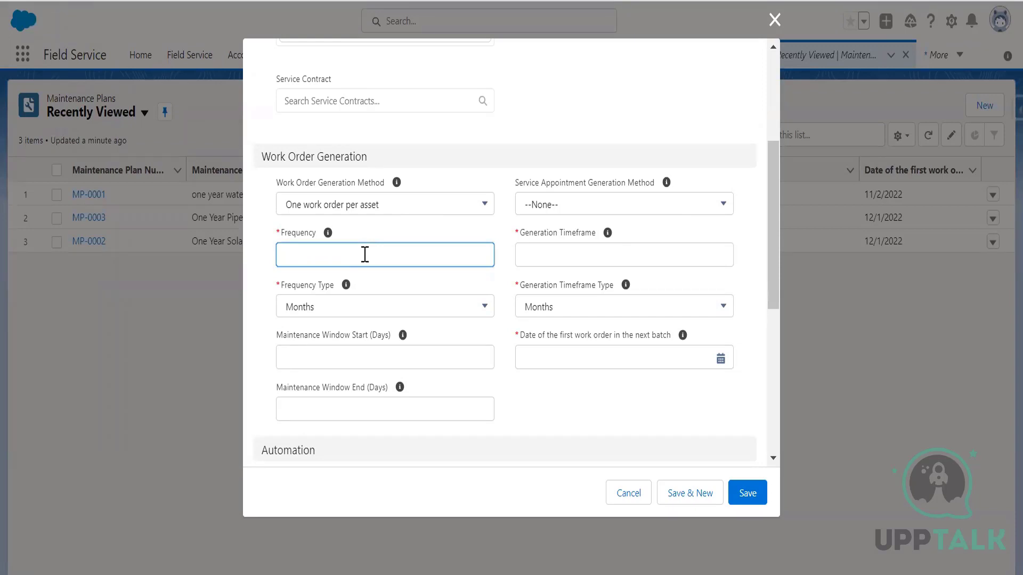
mouse_move(329, 239)
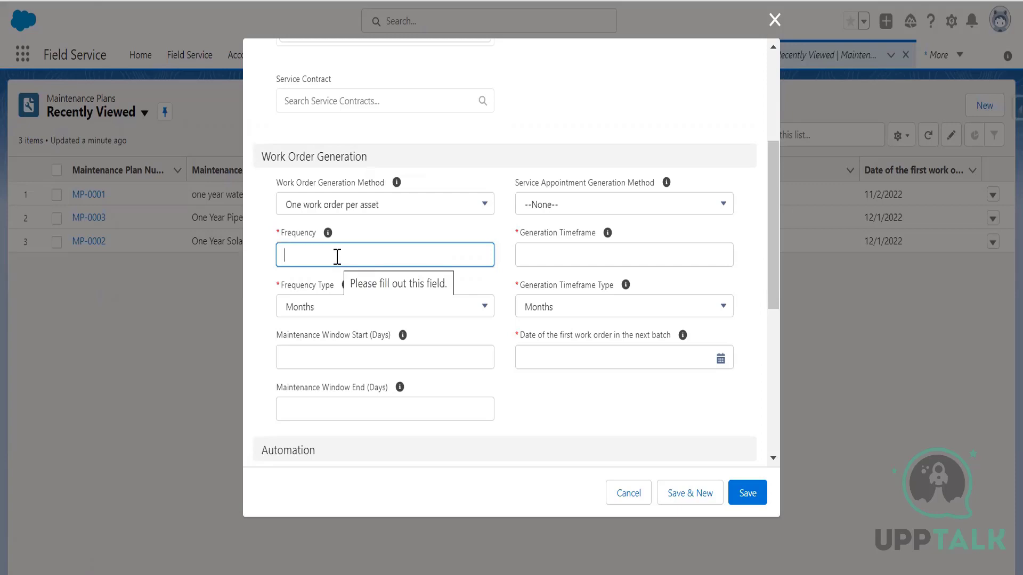
type("1")
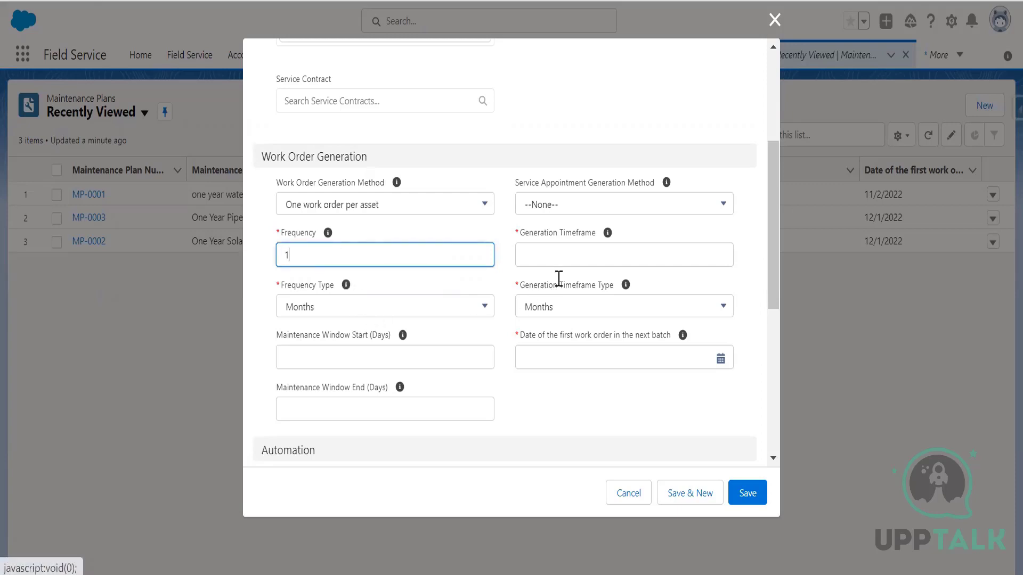
left_click(566, 254)
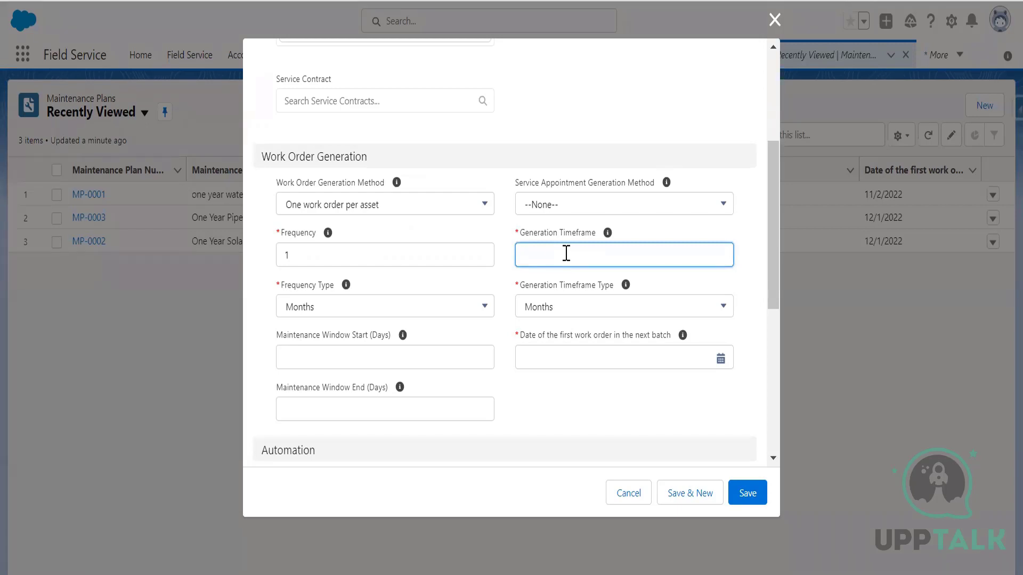
type("12")
Date the next batch's first work order 12/1/2022 and set the maintenance window start and end to 3 days each.
left_click(718, 365)
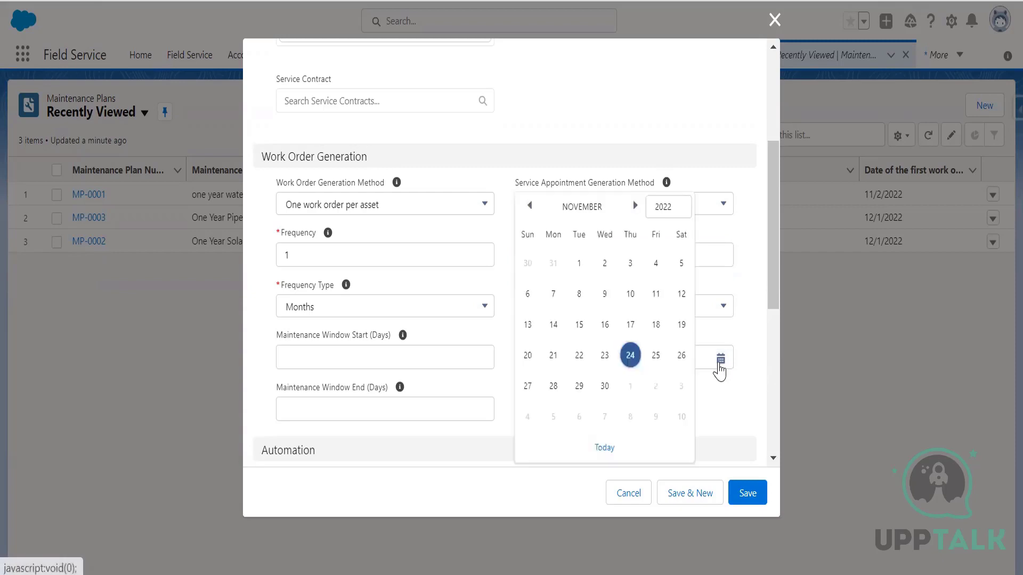
left_click(636, 206)
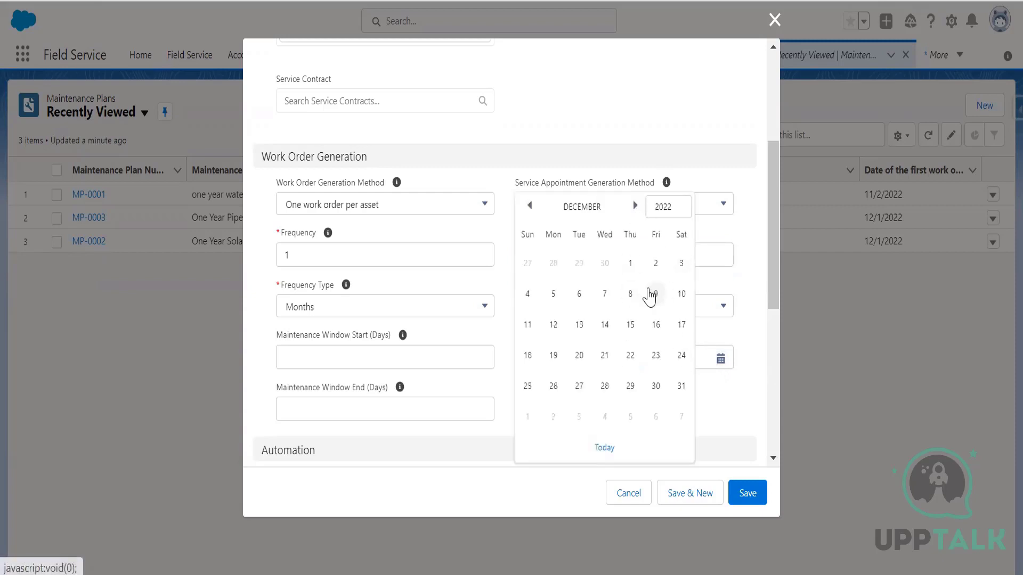
left_click(630, 263)
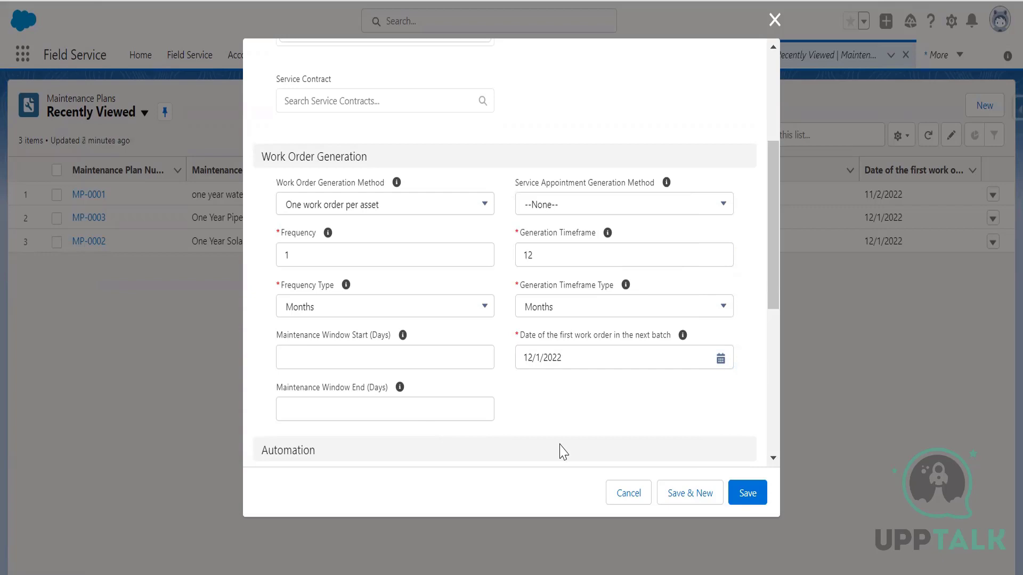
left_click(397, 359)
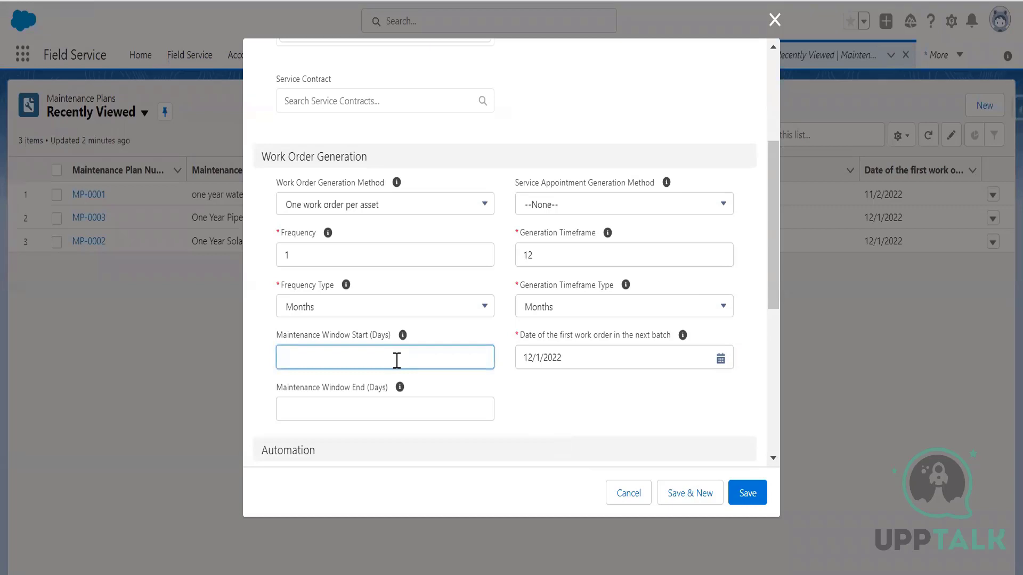
type("3")
left_click(381, 407)
type("3")
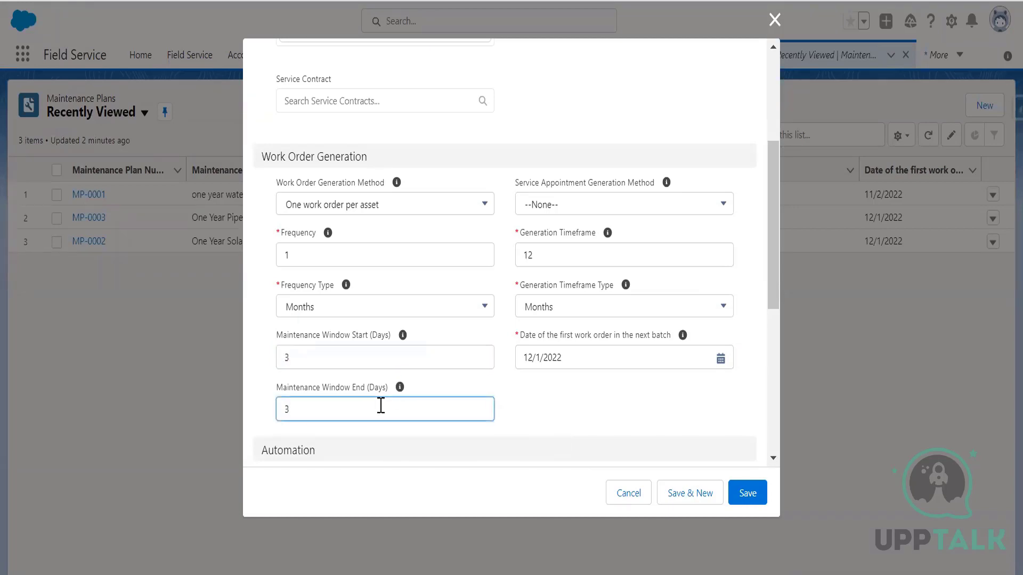
Save the new maintenance plan, leaving the automation and description fields empty.
left_click_drag(774, 290, 777, 332)
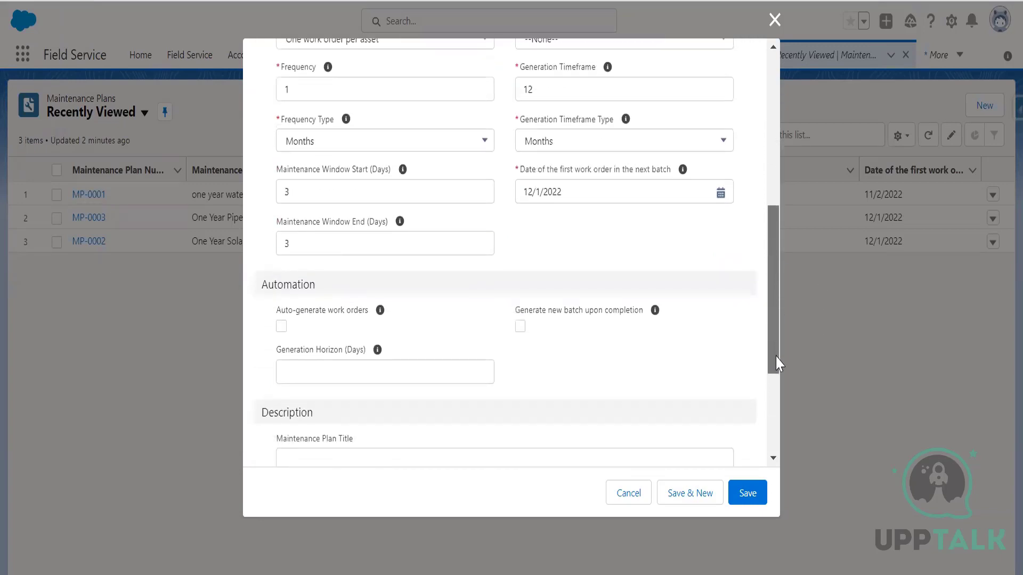
scroll(777, 357, "down", 3)
scroll(782, 398, "down", 1)
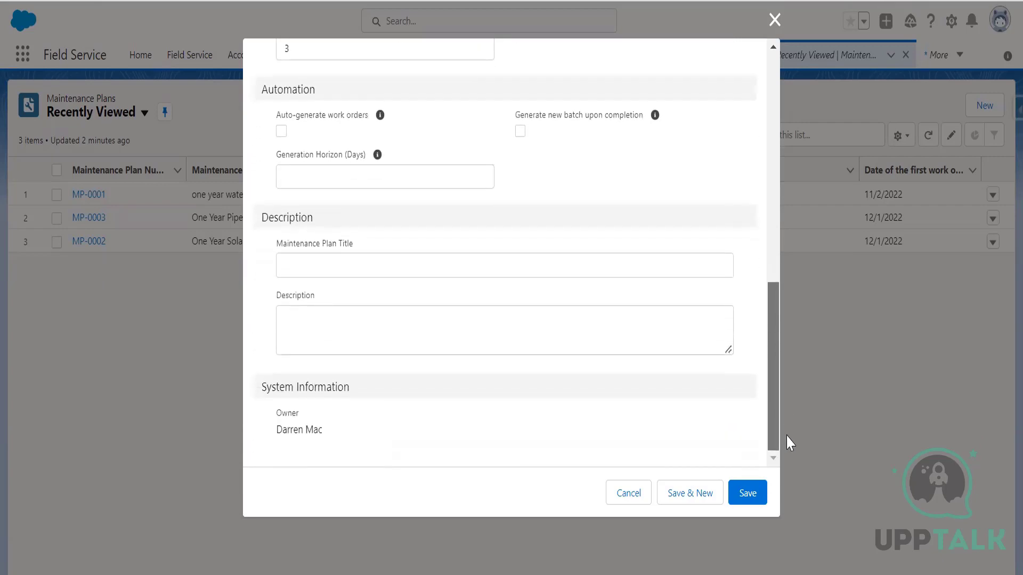
left_click(756, 498)
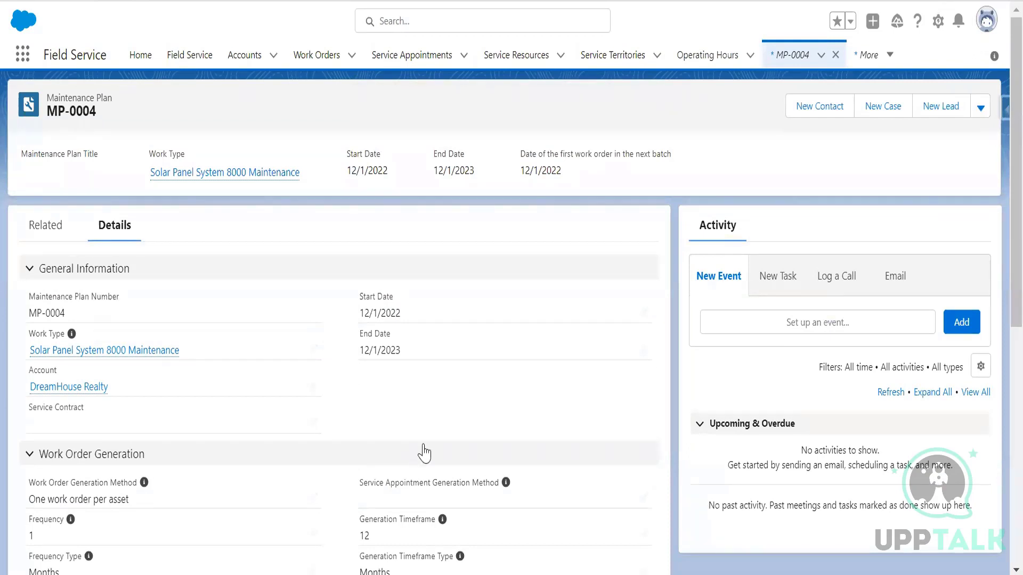
Switch to the text notes and review the maintenance plan sub-steps from the work type to the maintenance work rule.
key("alt+Tab")
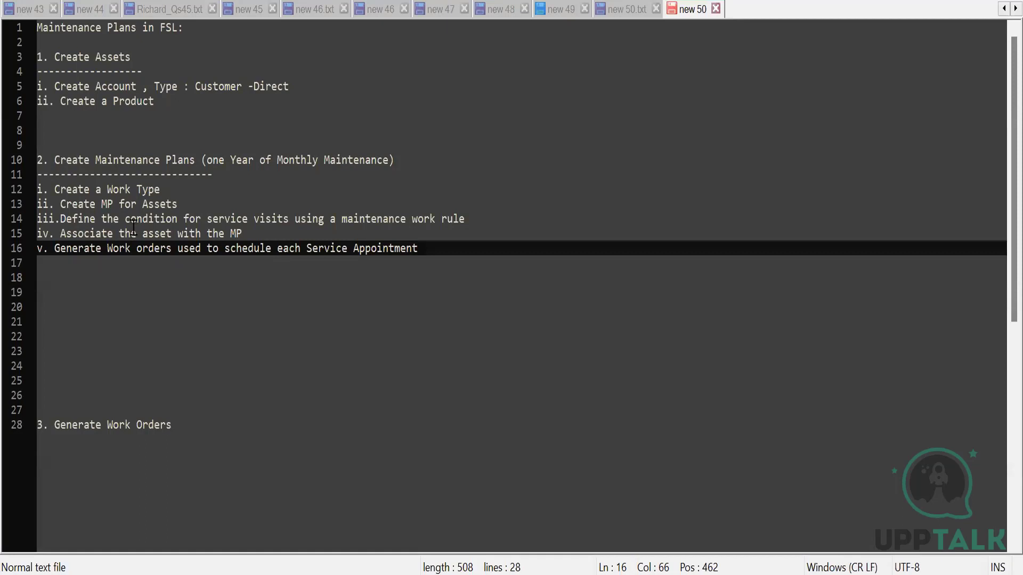
left_click_drag(54, 189, 136, 189)
left_click_drag(197, 204, 465, 224)
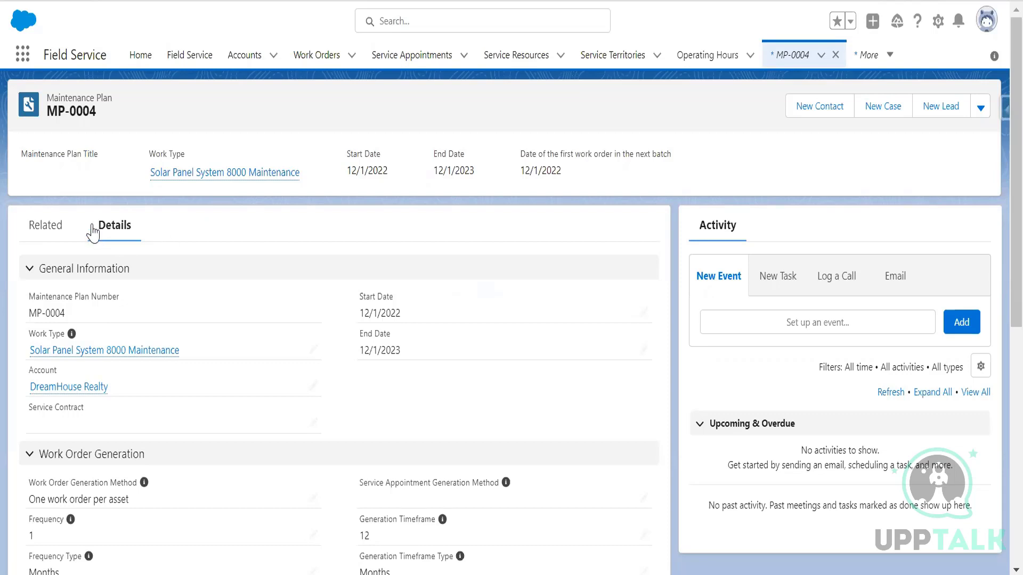
Start a new maintenance work rule from the maintenance plan's related records and title it "Monthly Solar Maintenance 8000".
left_click(46, 226)
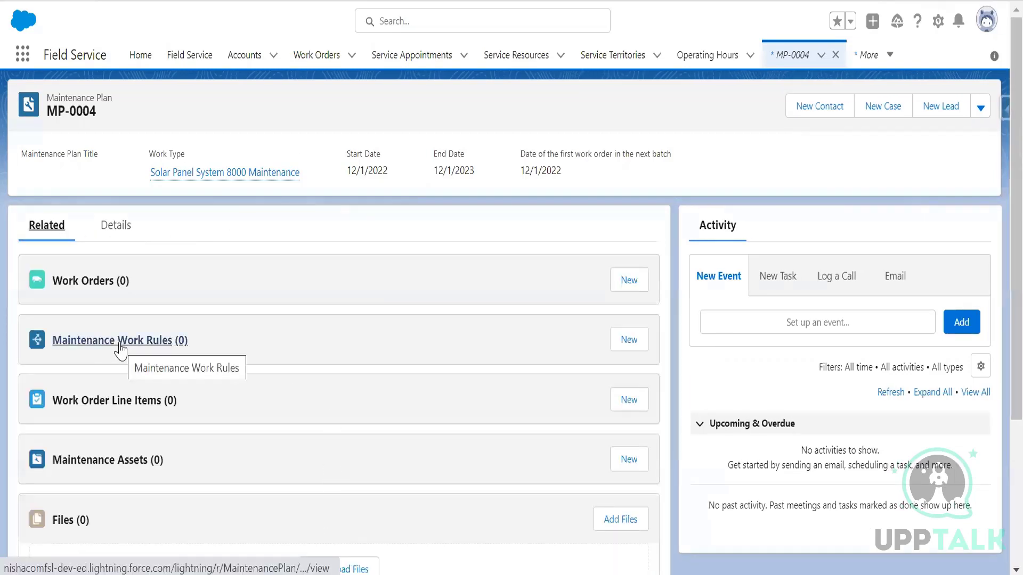
left_click(630, 343)
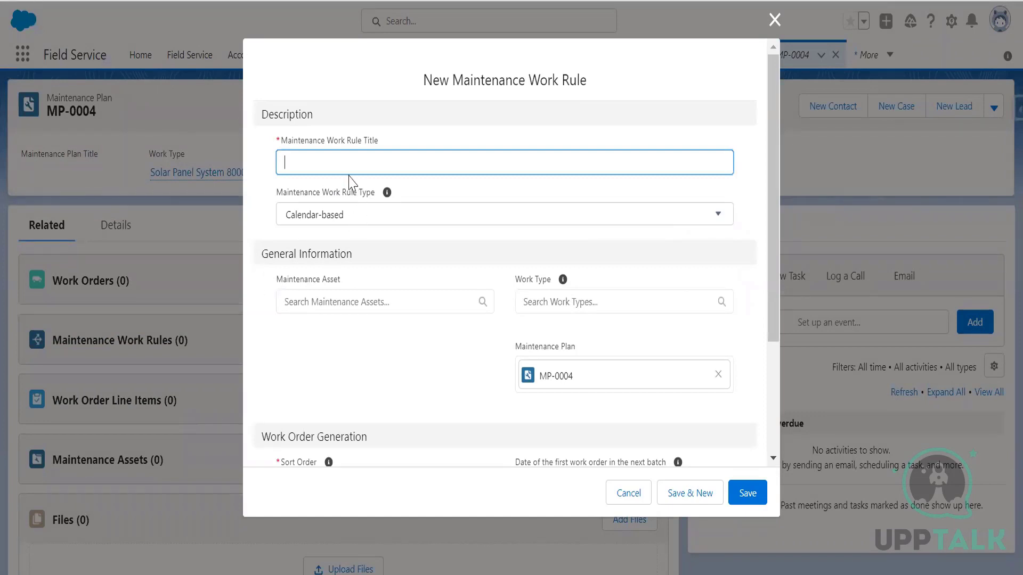
type("Monthly Solar Maintenance 8000")
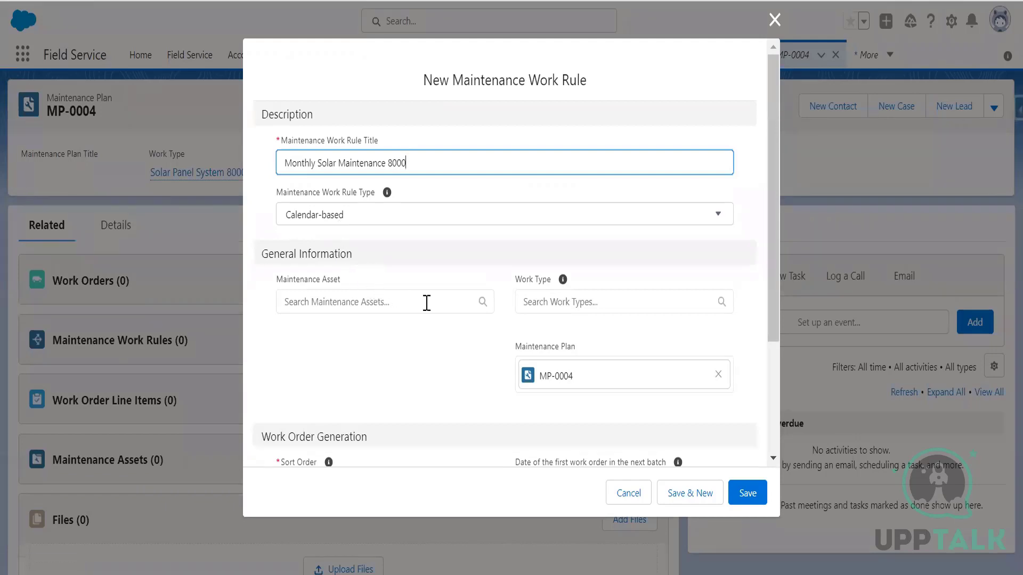
Assign the work type Solar Panel System 8000 Maintenance to the work rule, leaving its maintenance asset empty.
left_click(600, 302)
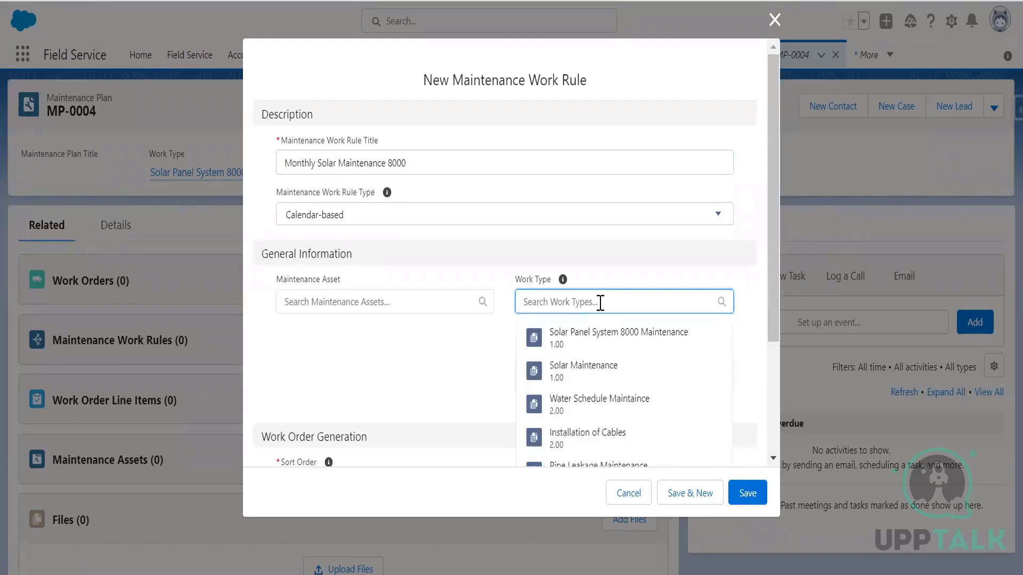
left_click(593, 344)
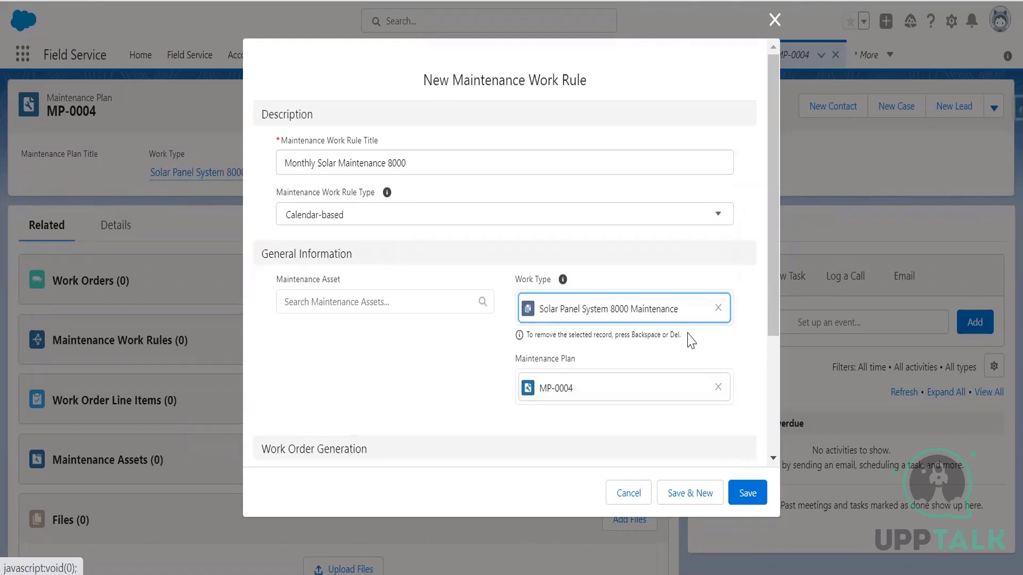
left_click(350, 303)
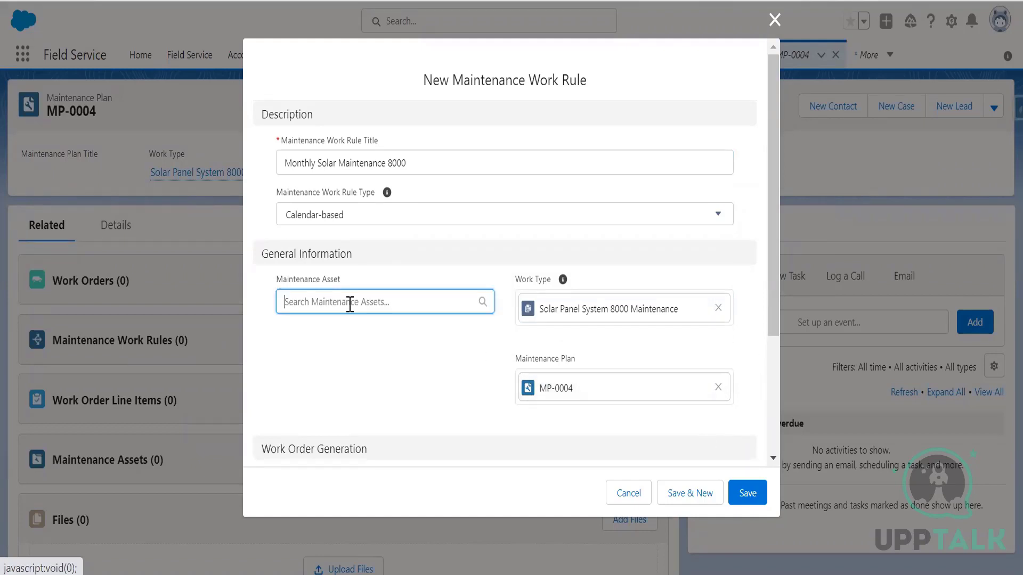
left_click(485, 279)
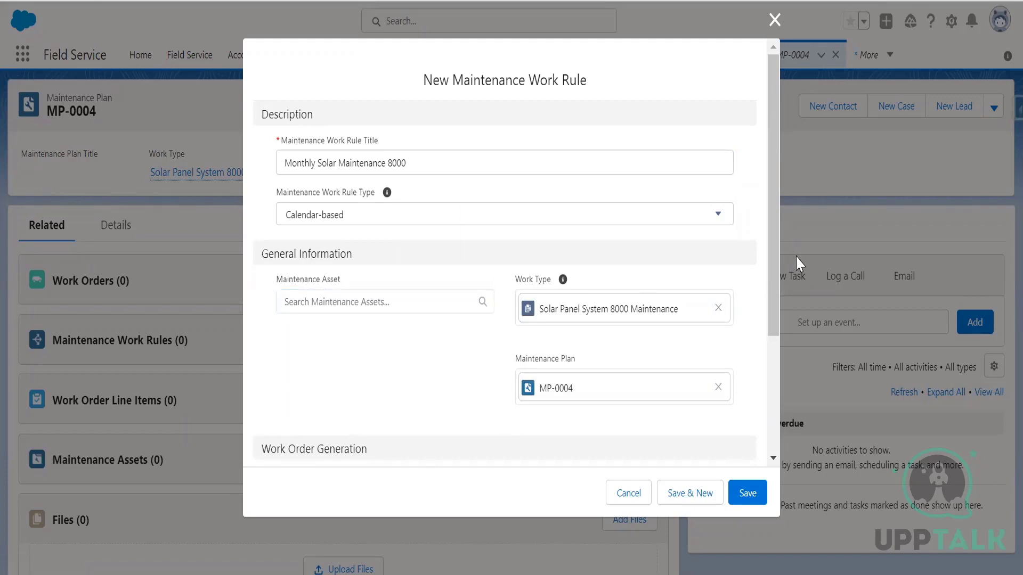
Set the work rule's sort order to 1 and the next batch's first work order date to 12/1/2022.
left_click_drag(773, 265, 781, 342)
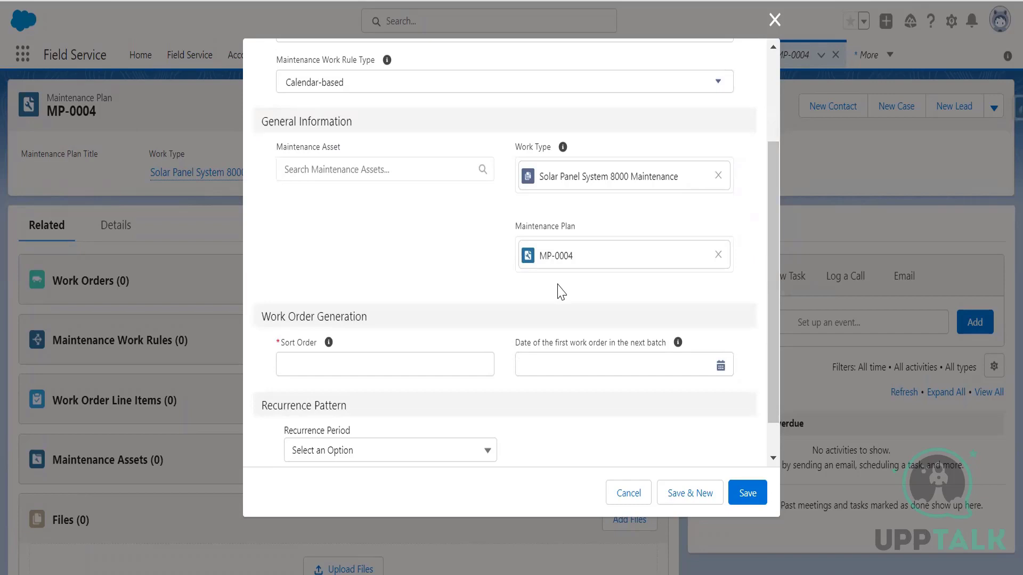
left_click(311, 360)
type("1")
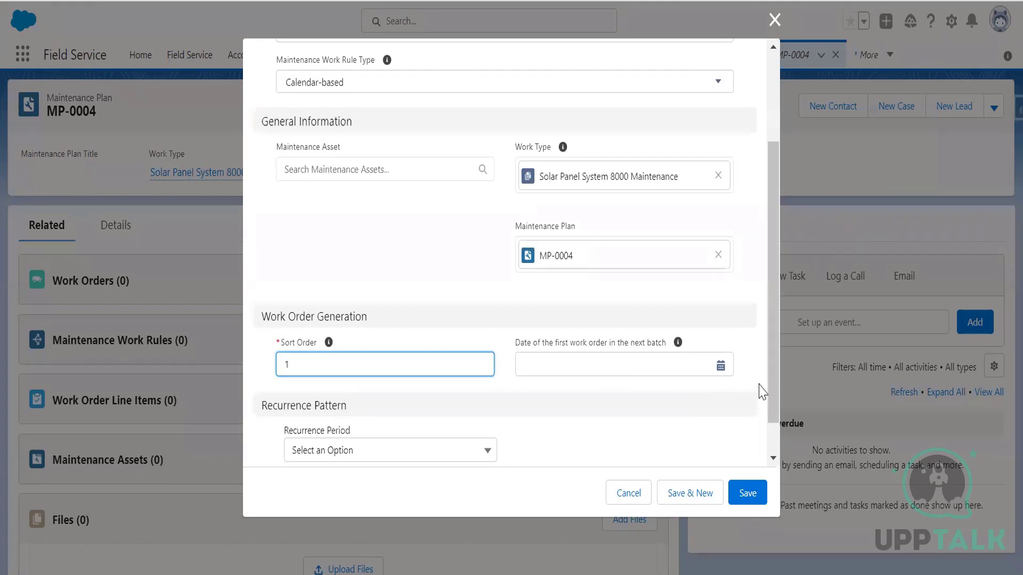
left_click(721, 369)
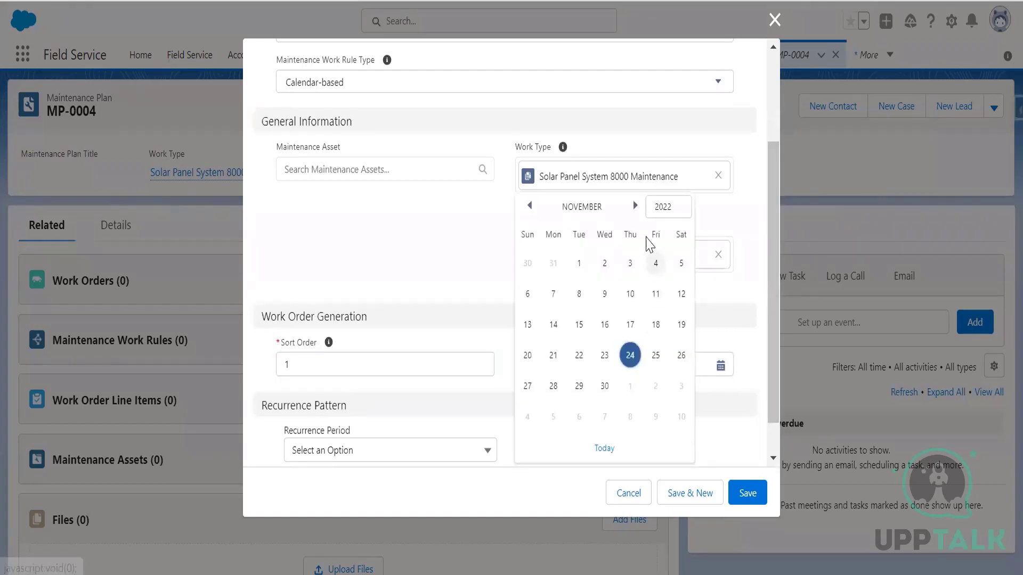
left_click(635, 207)
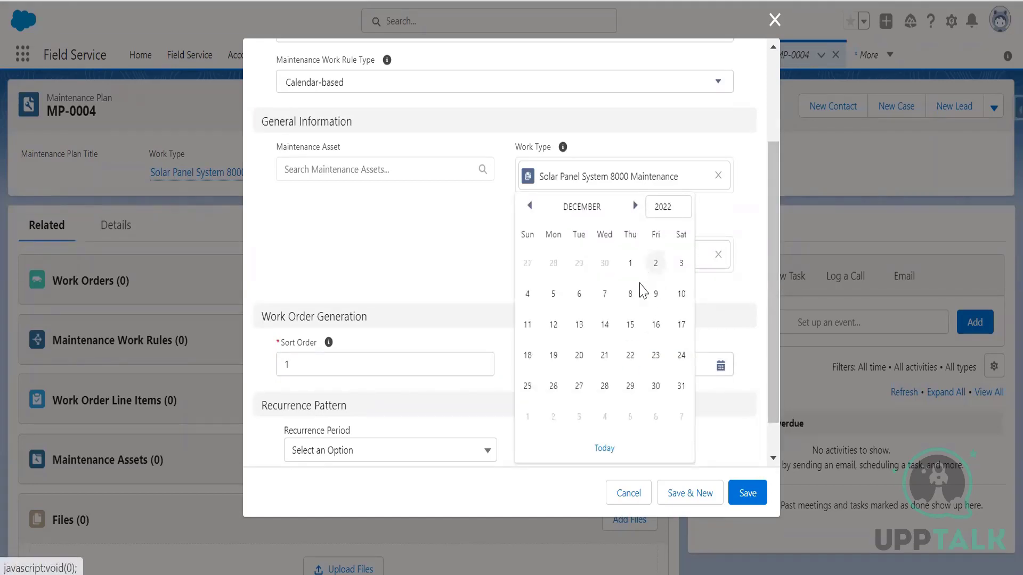
left_click(630, 263)
scroll(779, 362, "down", 1)
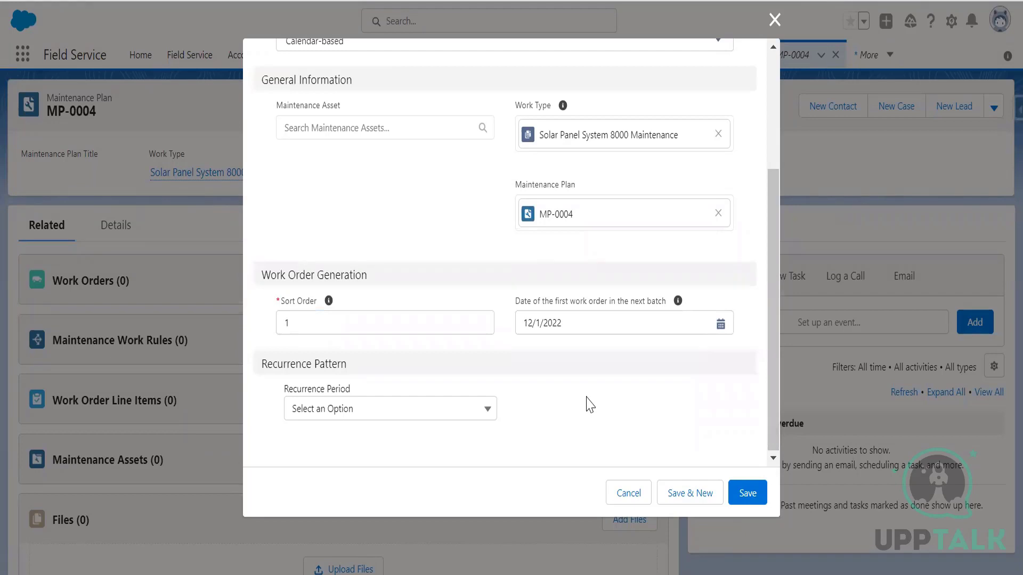
Set the work rule's recurrence period to Months and have it recur on date 1 of the month.
left_click(354, 407)
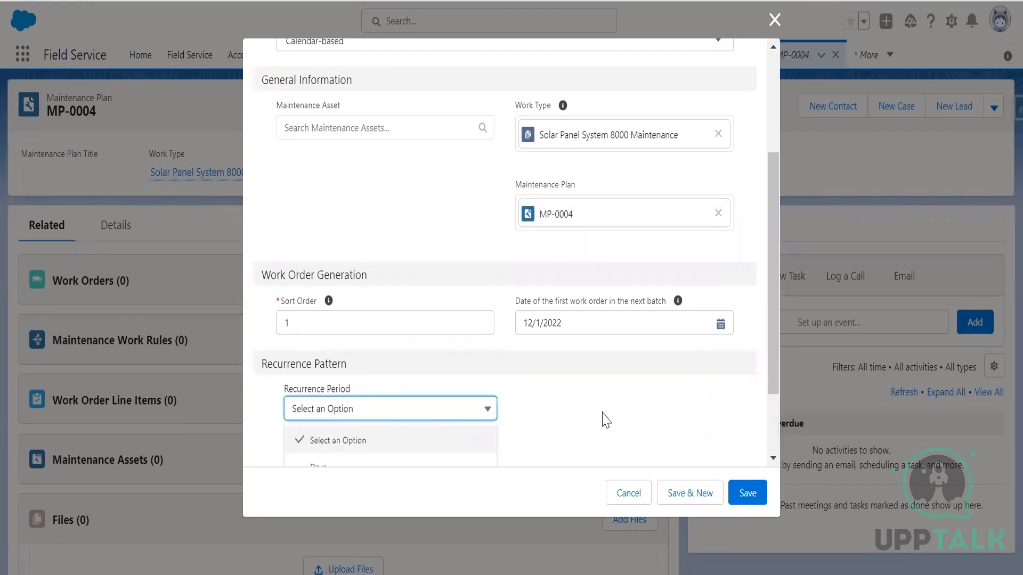
left_click(773, 366)
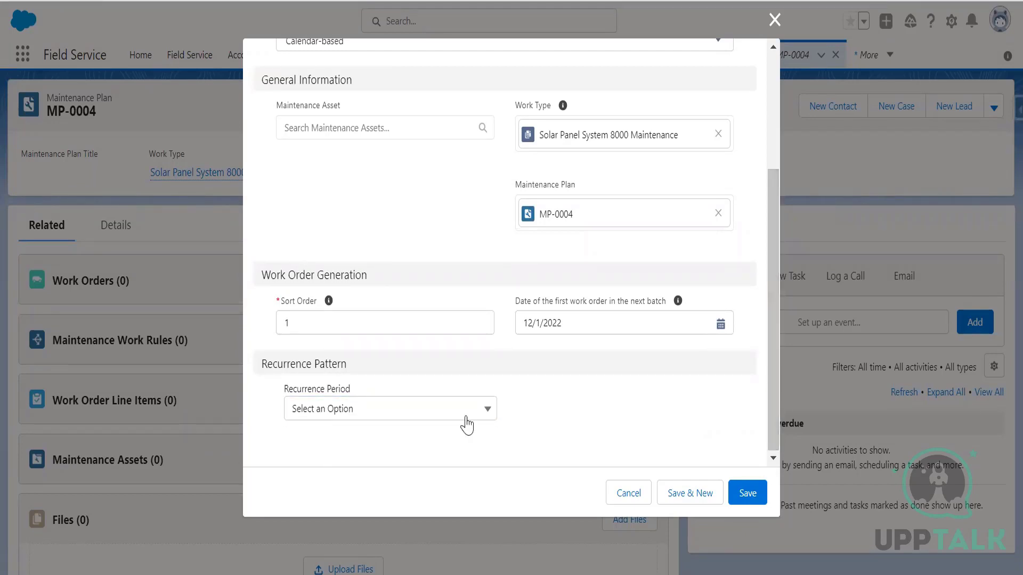
left_click(408, 419)
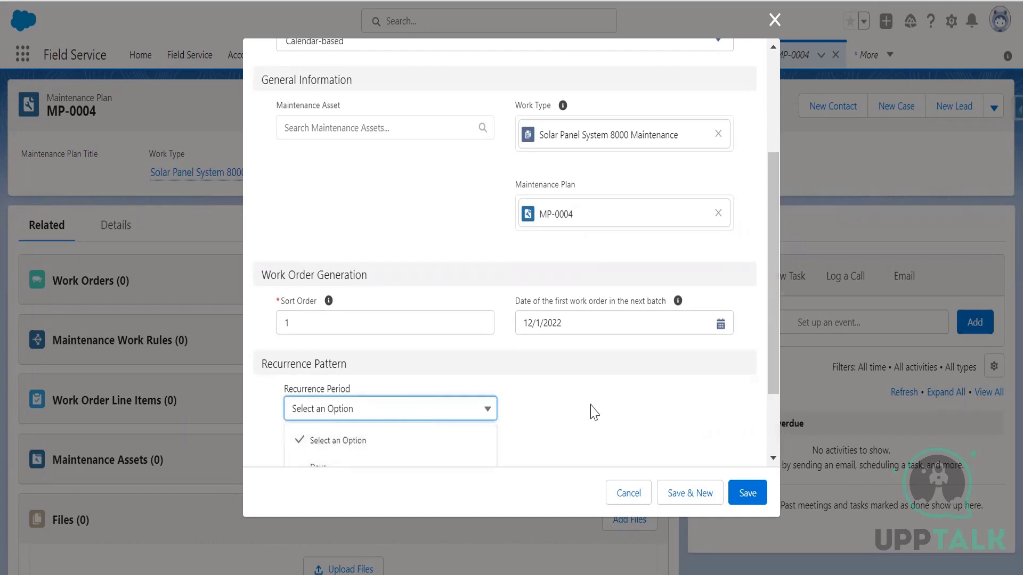
left_click(774, 307)
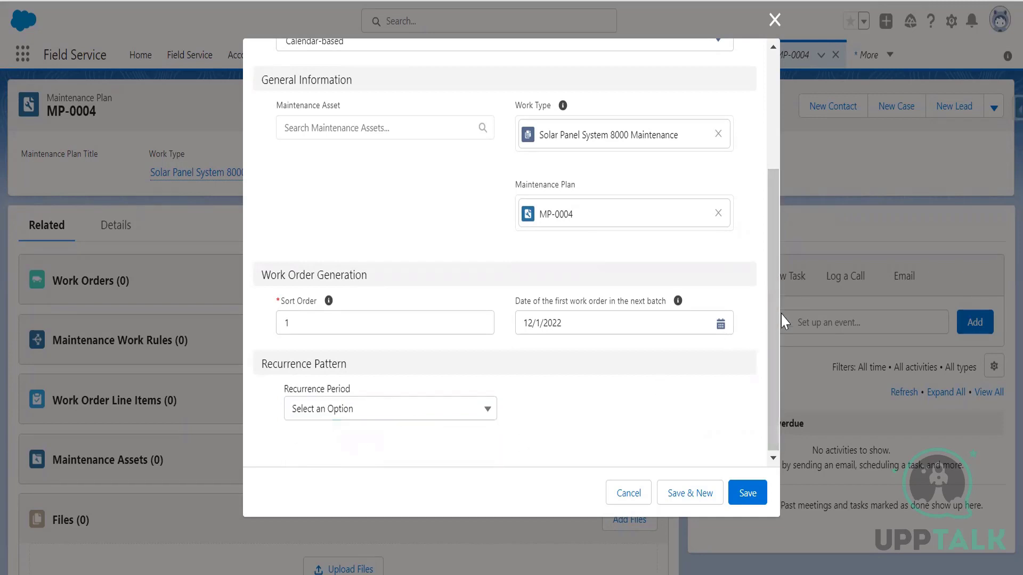
left_click_drag(781, 315, 780, 345)
left_click(366, 411)
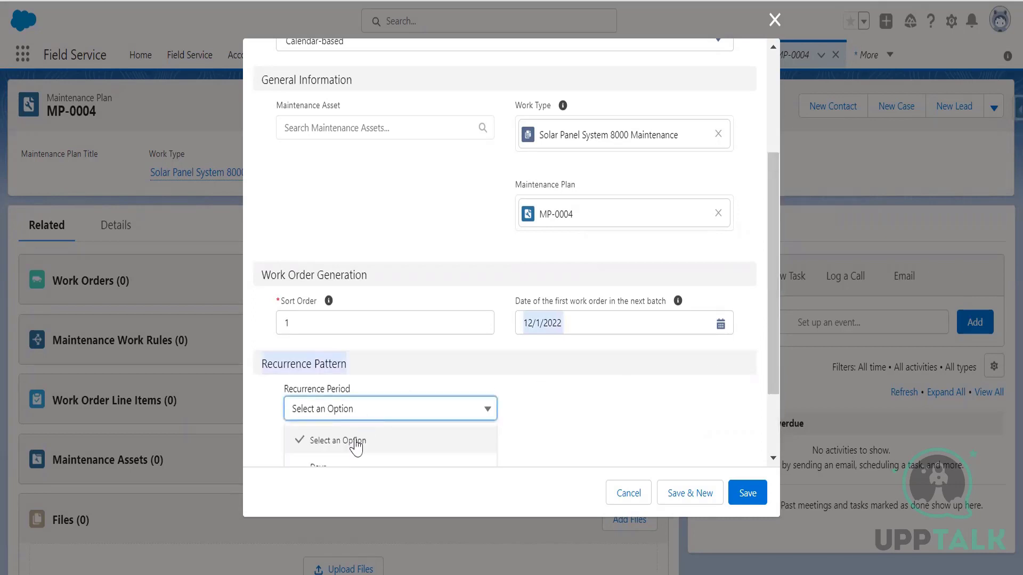
left_click(339, 466)
scroll(586, 405, "down", 3)
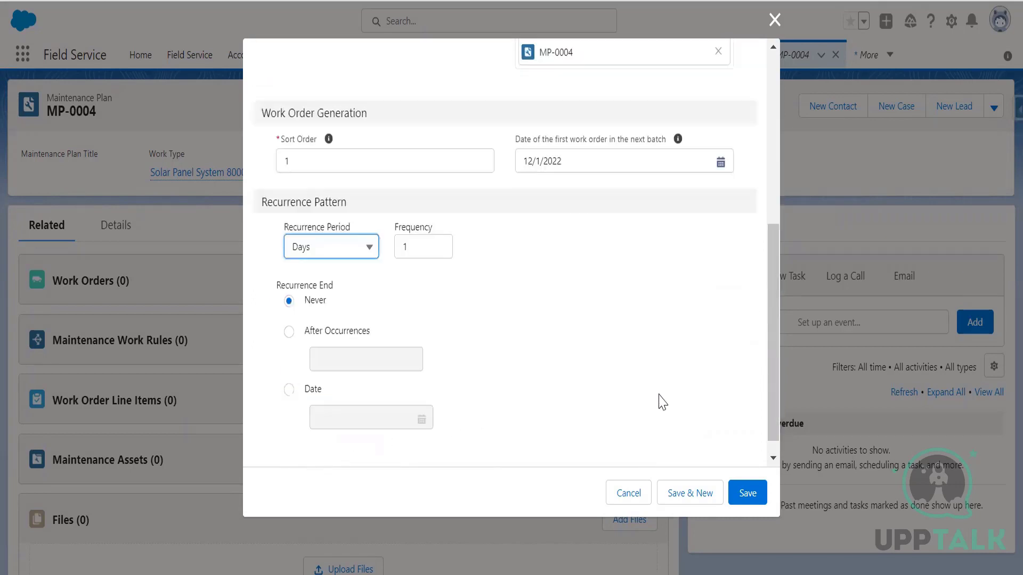
left_click(356, 237)
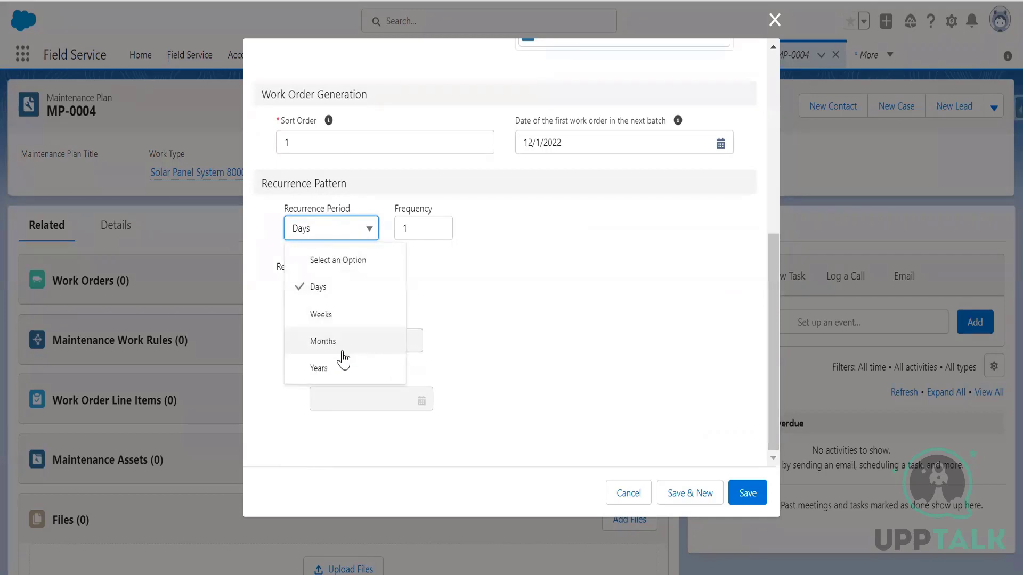
left_click(342, 337)
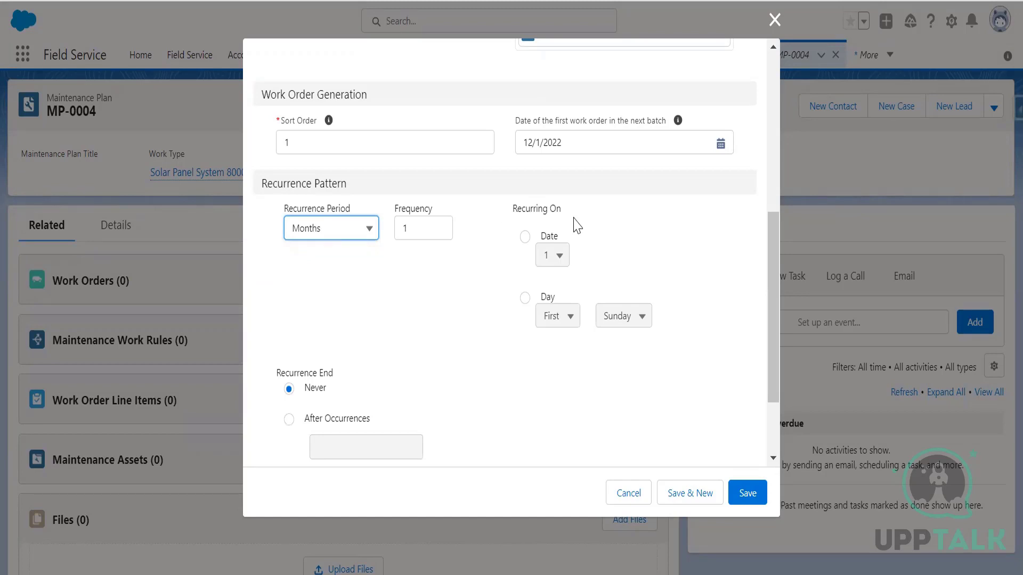
left_click(525, 237)
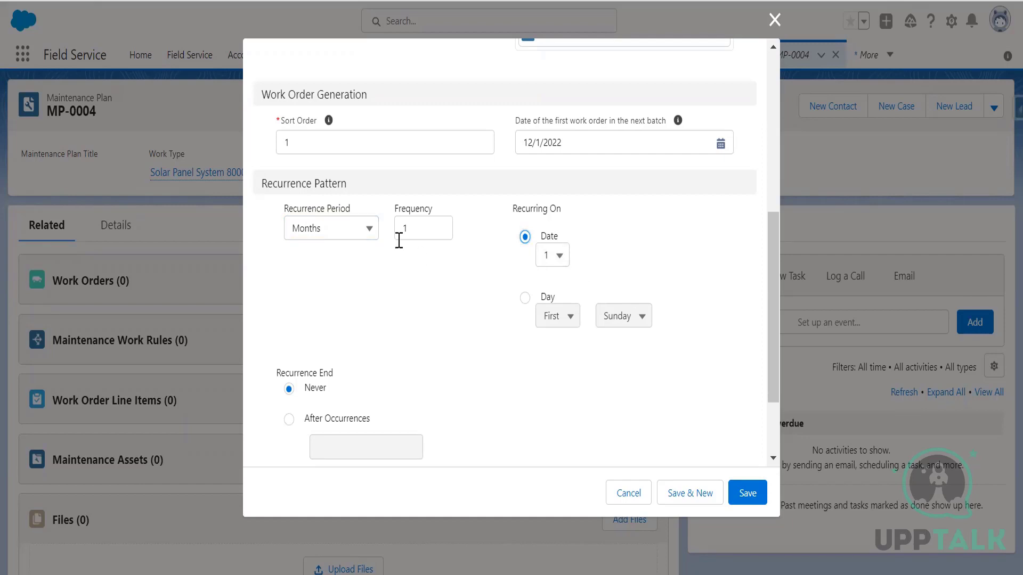
Review the maintenance work rule's fields and save it with no recurrence end.
left_click_drag(775, 319, 777, 233)
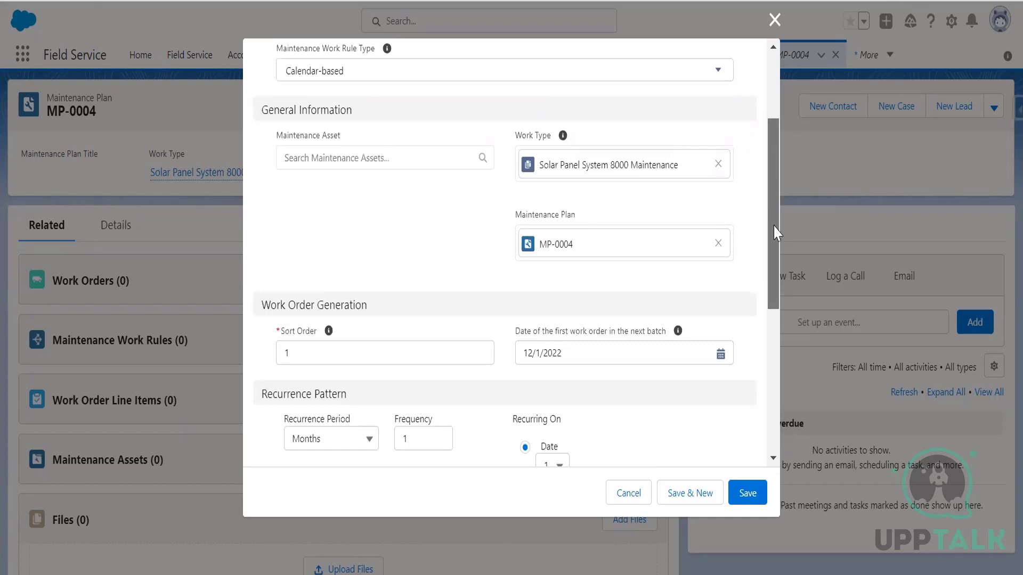
left_click_drag(777, 233, 772, 411)
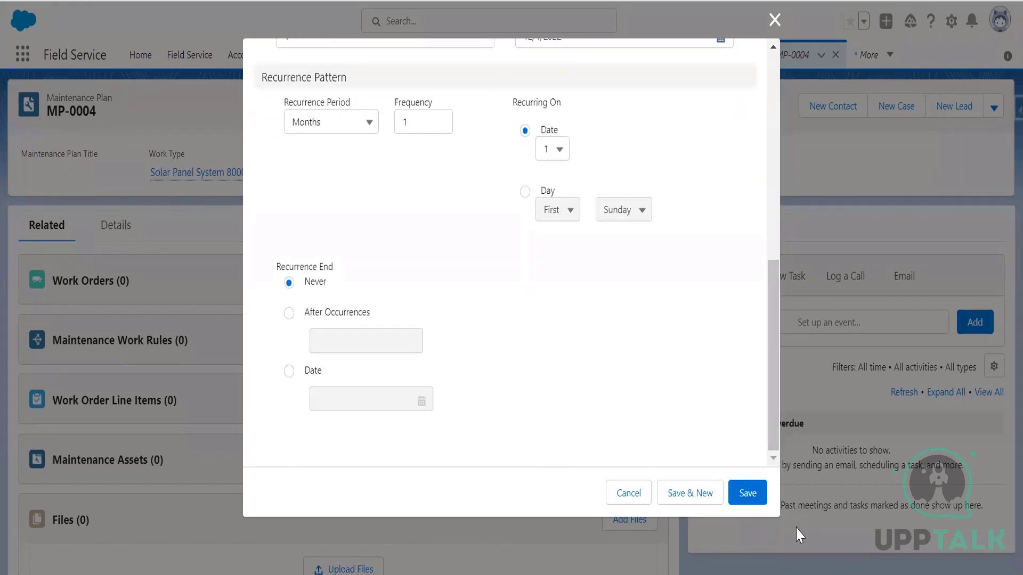
left_click(747, 495)
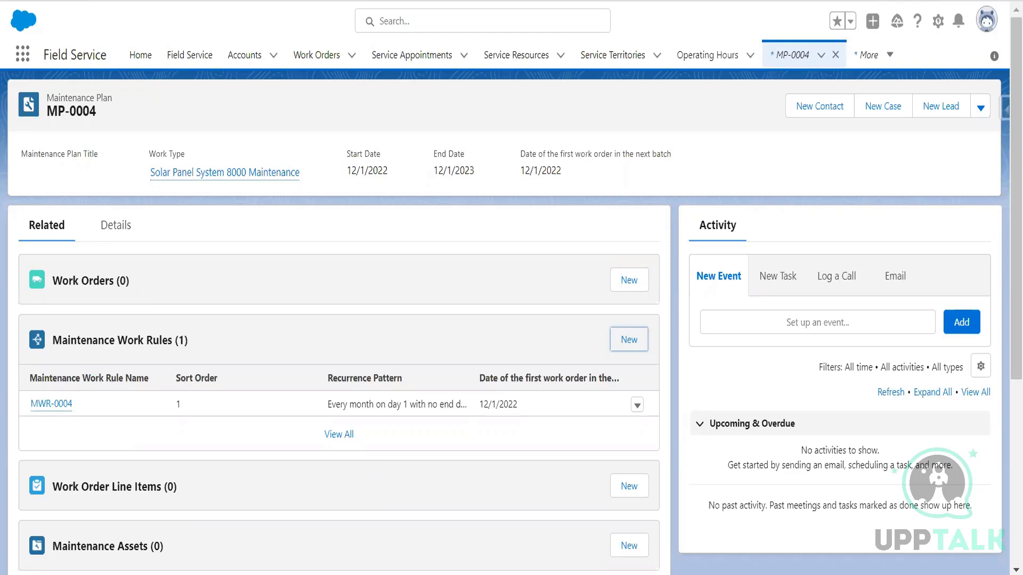
Switch to the text notes and insert a line starting "v. Associate Maintenance" below the sub-step on associating the asset with the MP.
key("alt+Tab")
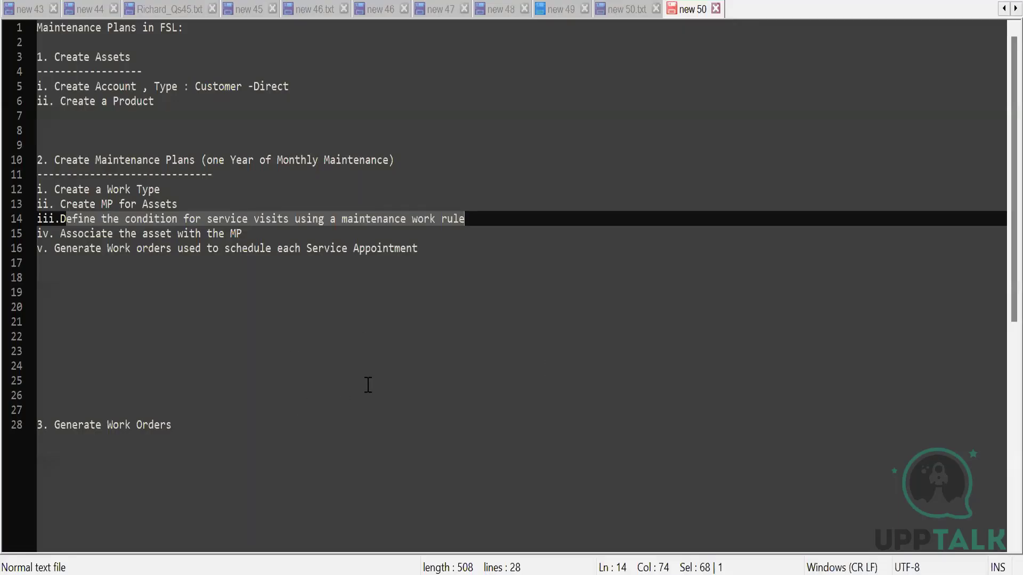
left_click(219, 325)
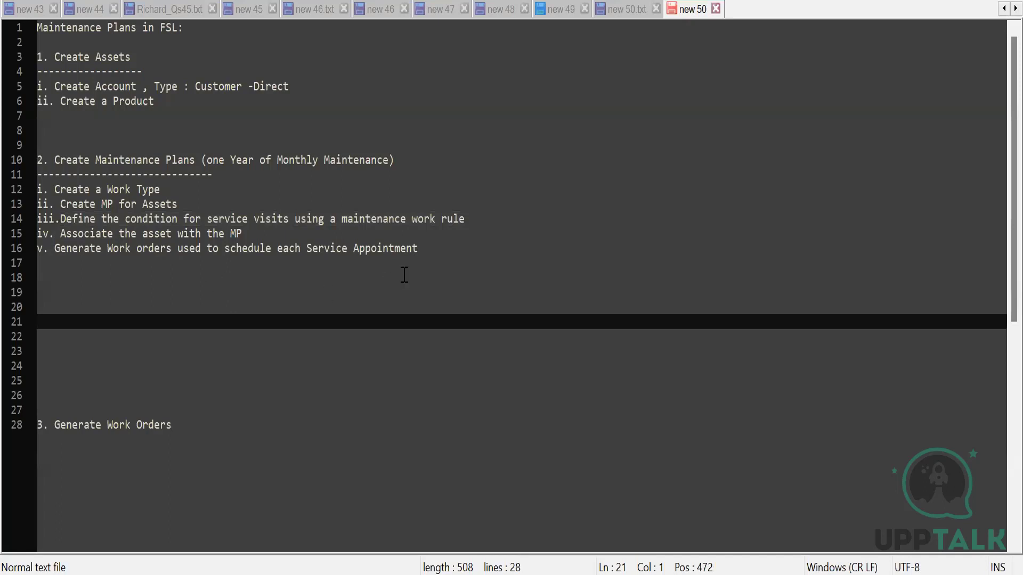
left_click(432, 250)
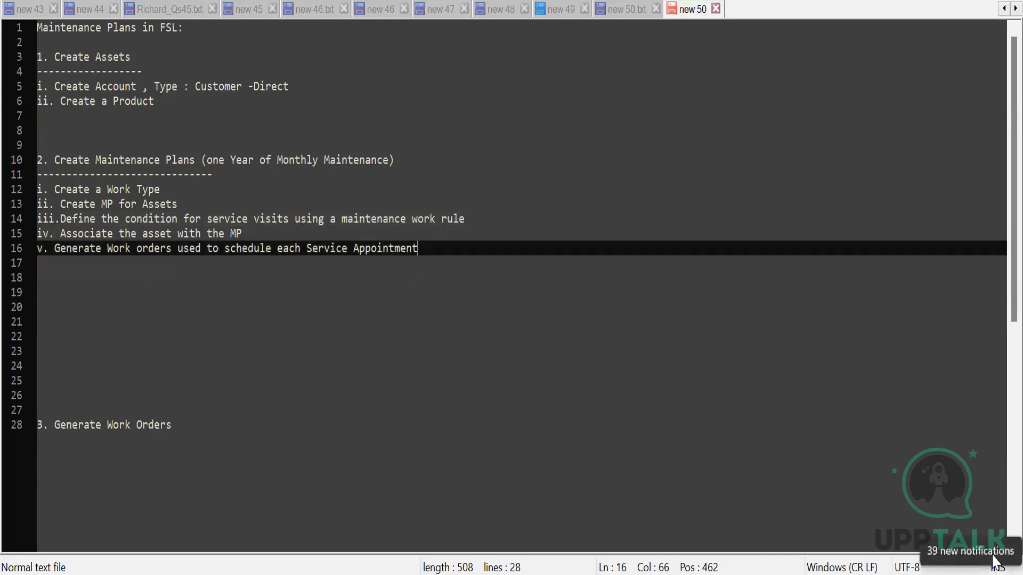
left_click(256, 232)
key("Return")
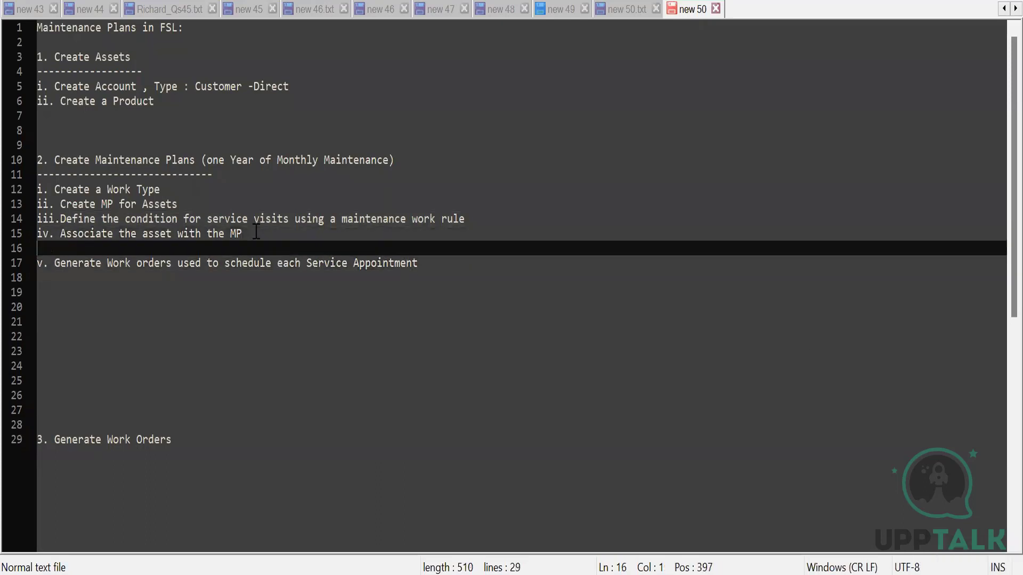
type("v. Assoc")
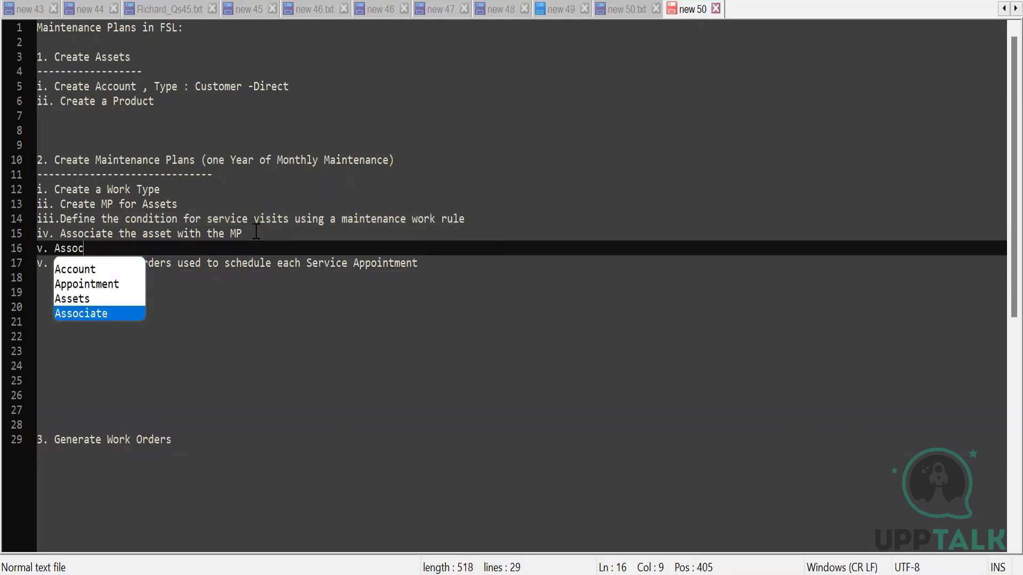
type("iate Main")
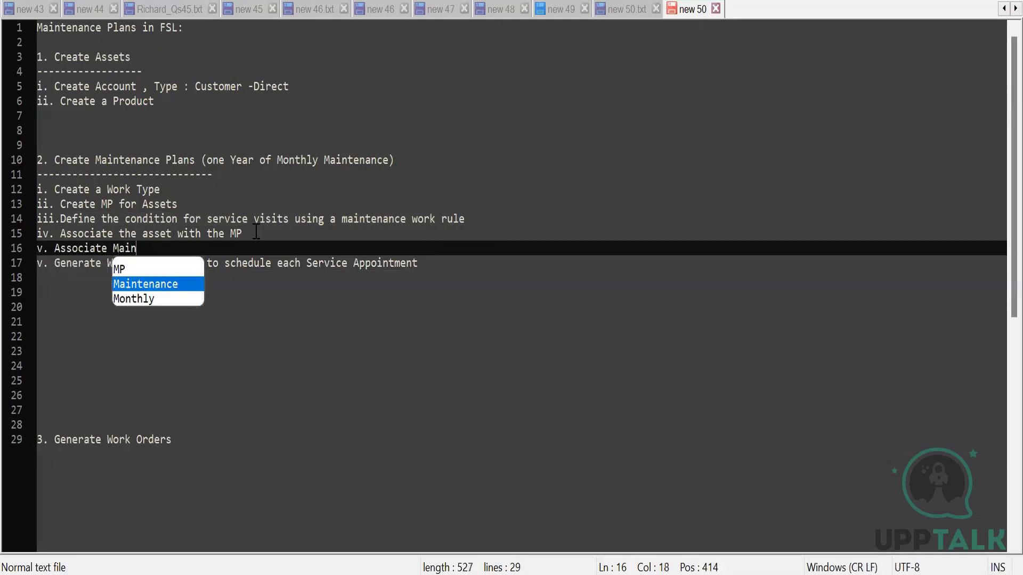
type("tenanceassets")
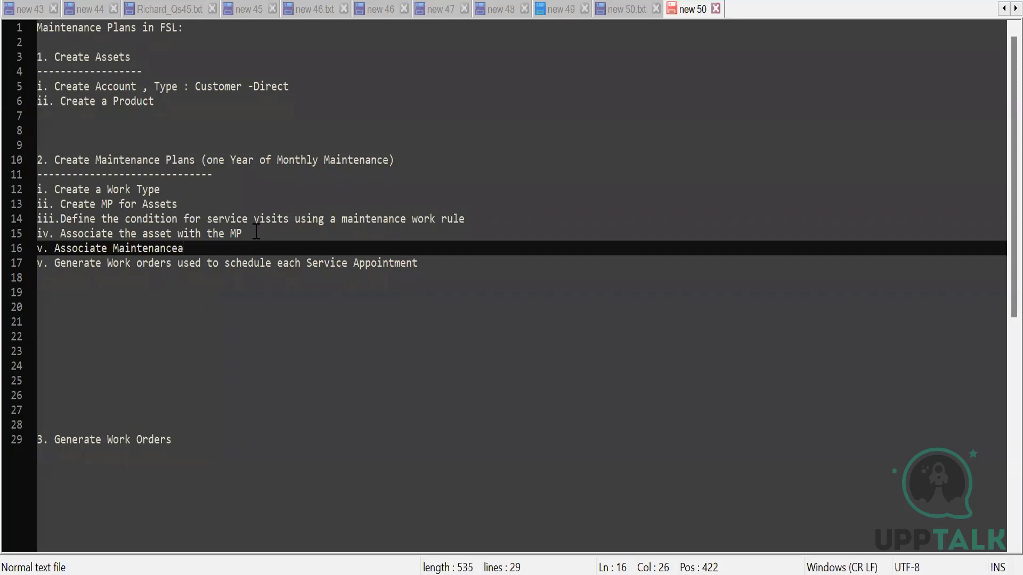
key("BackSpace")
key("BackSpace")
key("BackSpace")
key("BackSpace")
key("BackSpace")
key("BackSpace")
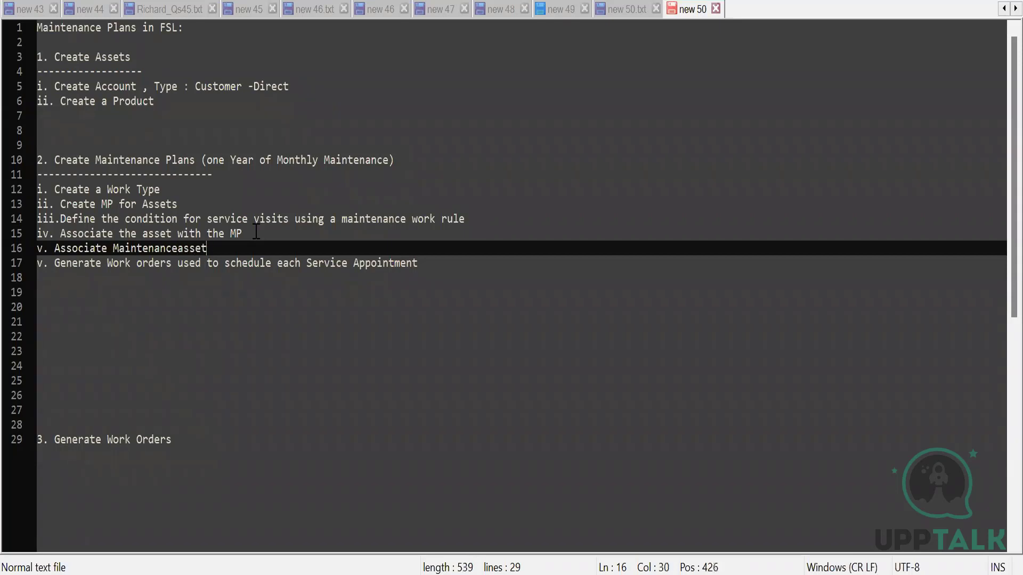